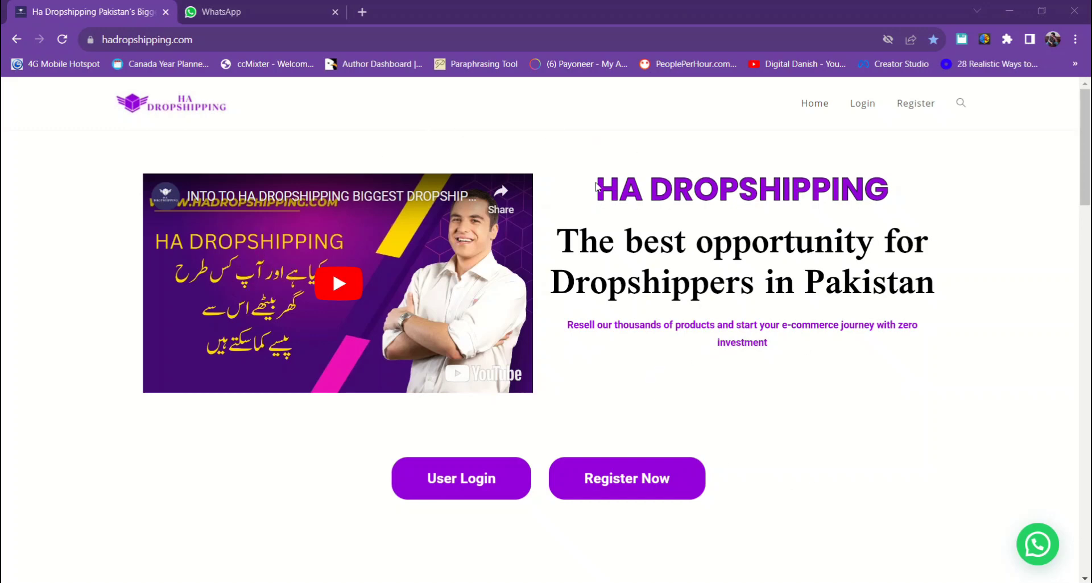
- Use the home page's Register Now button to open the HA Dropshipping registration form
{"action": "left_click_drag", "start_coordinate": [596, 187], "coordinate": [899, 190]}
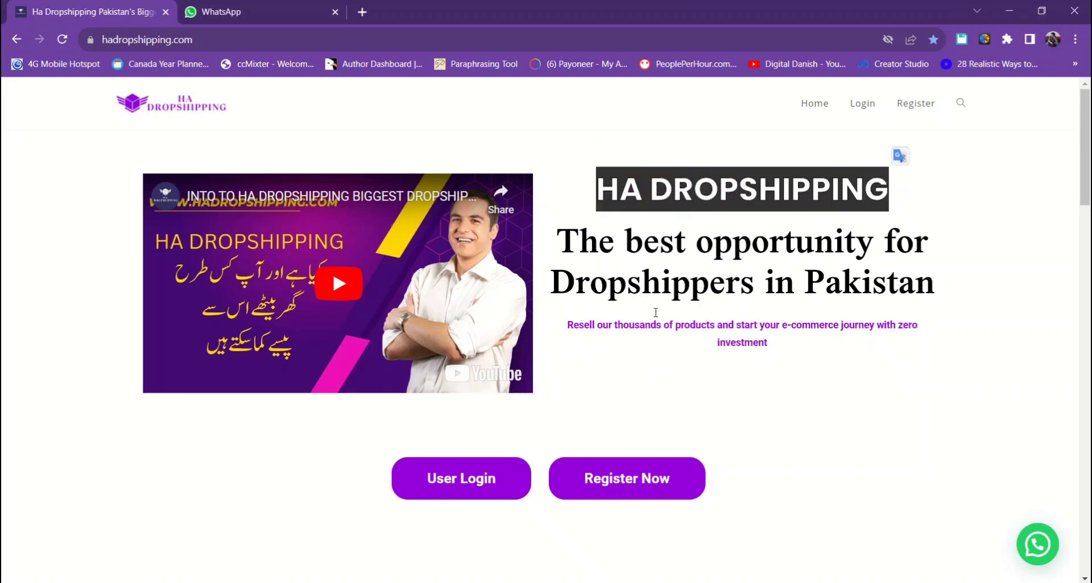
{"action": "left_click", "coordinate": [664, 272]}
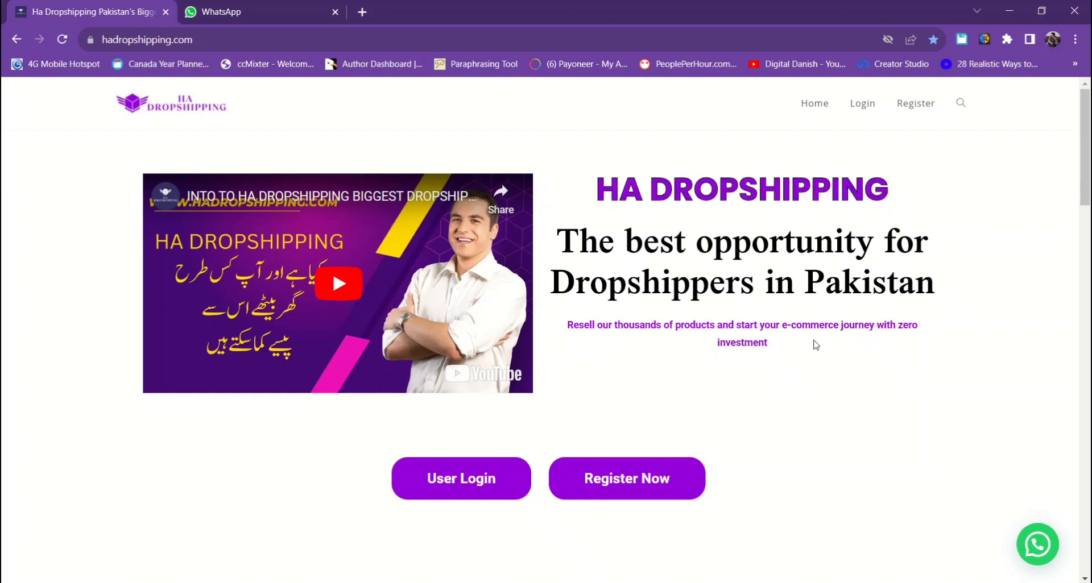
{"action": "left_click", "coordinate": [606, 494]}
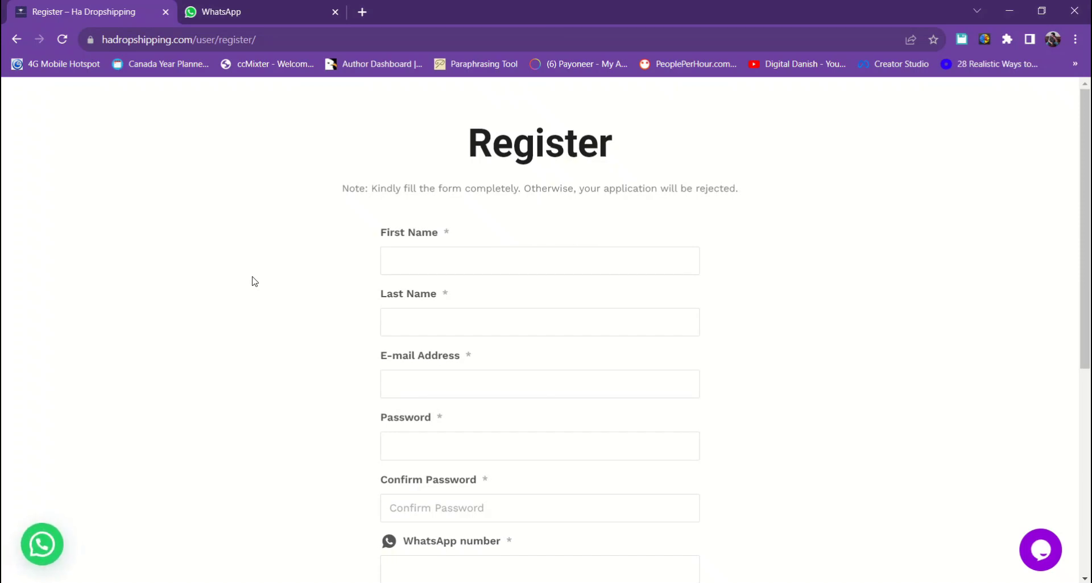
- Scroll the blank form down to the Register and Login buttons and back to the top
{"action": "scroll", "coordinate": [424, 261], "scroll_direction": "down", "scroll_amount": 5}
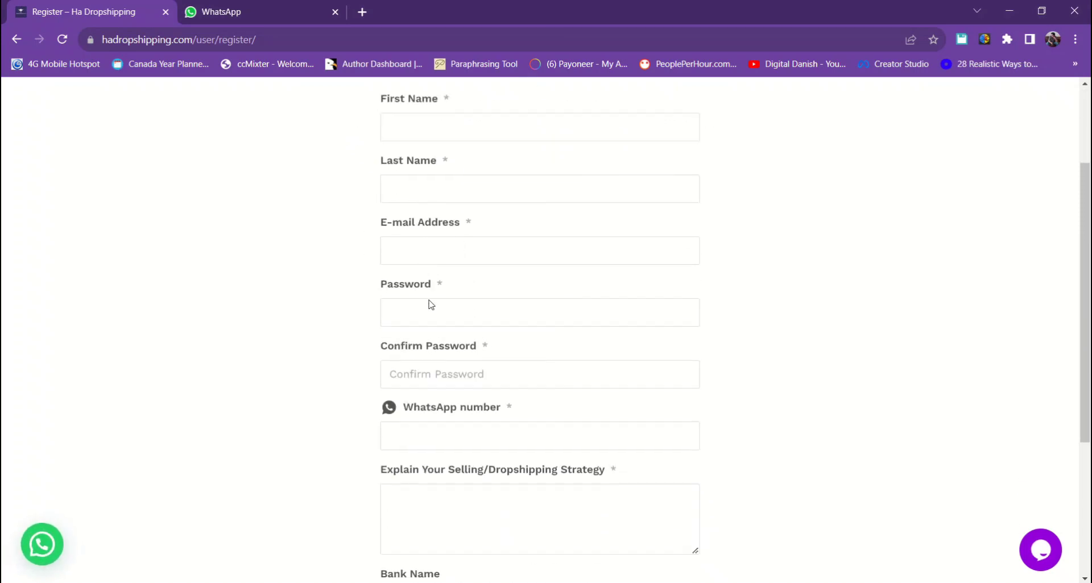
{"action": "scroll", "coordinate": [445, 465], "scroll_direction": "down", "scroll_amount": 2}
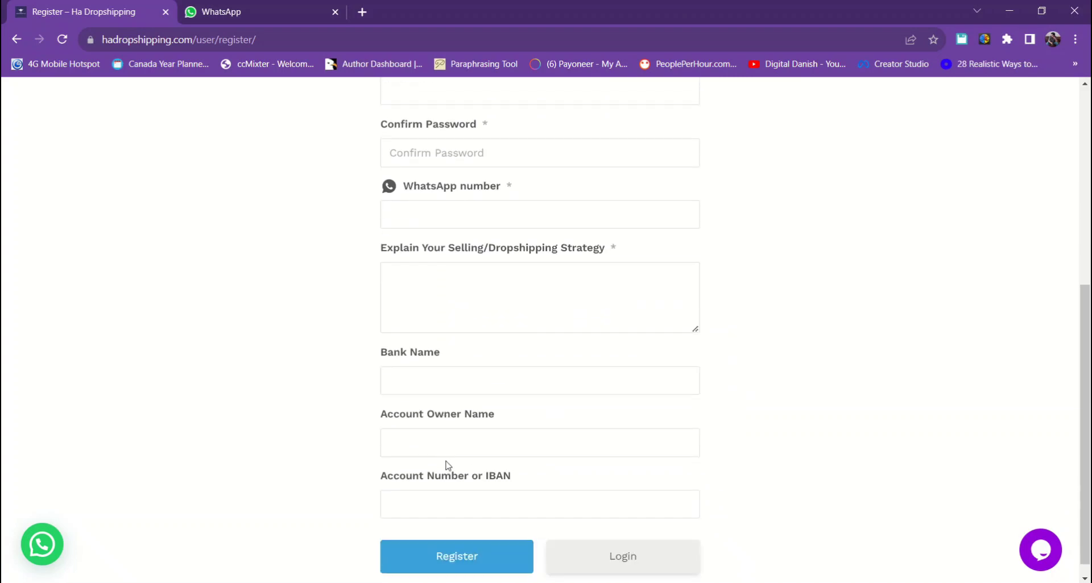
{"action": "scroll", "coordinate": [454, 448], "scroll_direction": "down", "scroll_amount": 1}
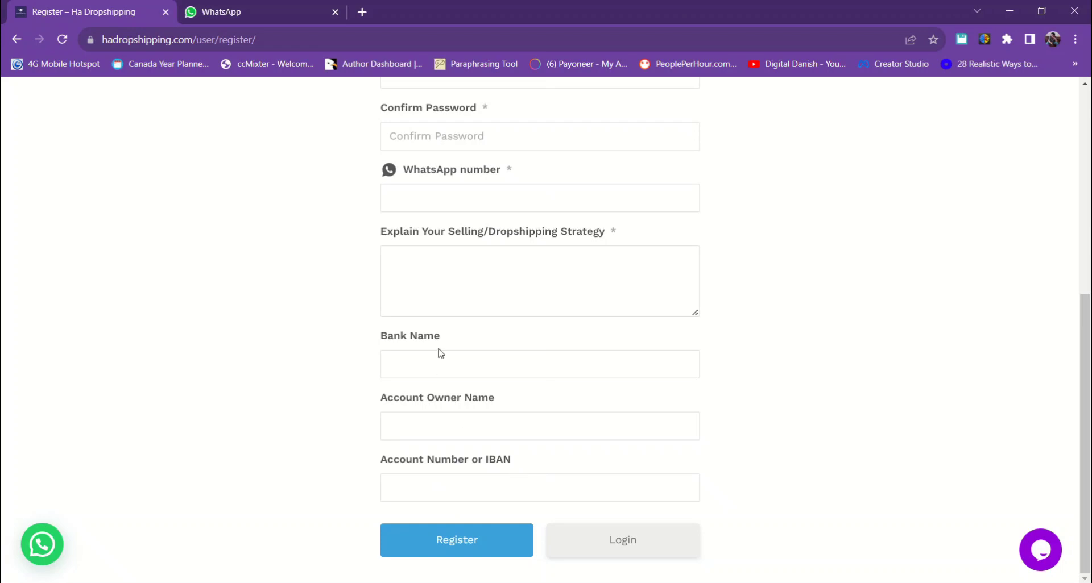
{"action": "scroll", "coordinate": [448, 528], "scroll_direction": "up", "scroll_amount": 1}
{"action": "scroll", "coordinate": [449, 522], "scroll_direction": "up", "scroll_amount": 4}
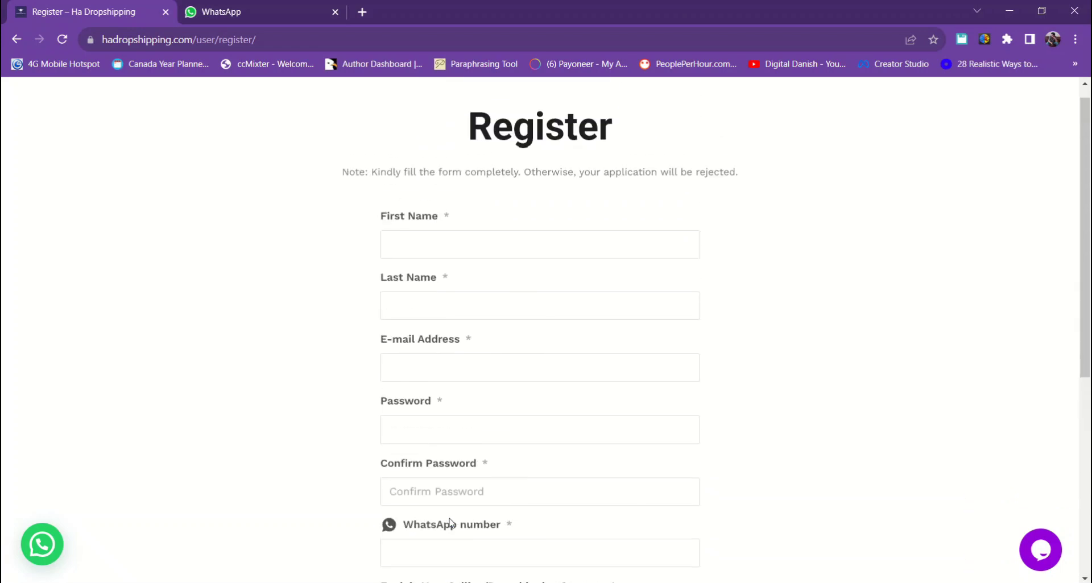
{"action": "scroll", "coordinate": [455, 512], "scroll_direction": "down", "scroll_amount": 2}
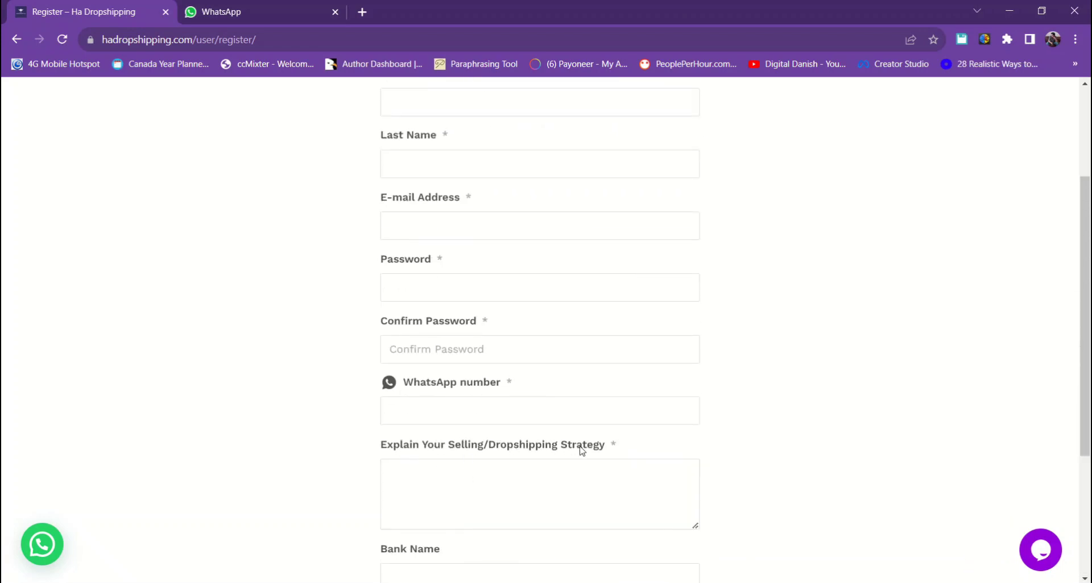
{"action": "scroll", "coordinate": [503, 480], "scroll_direction": "up", "scroll_amount": 2}
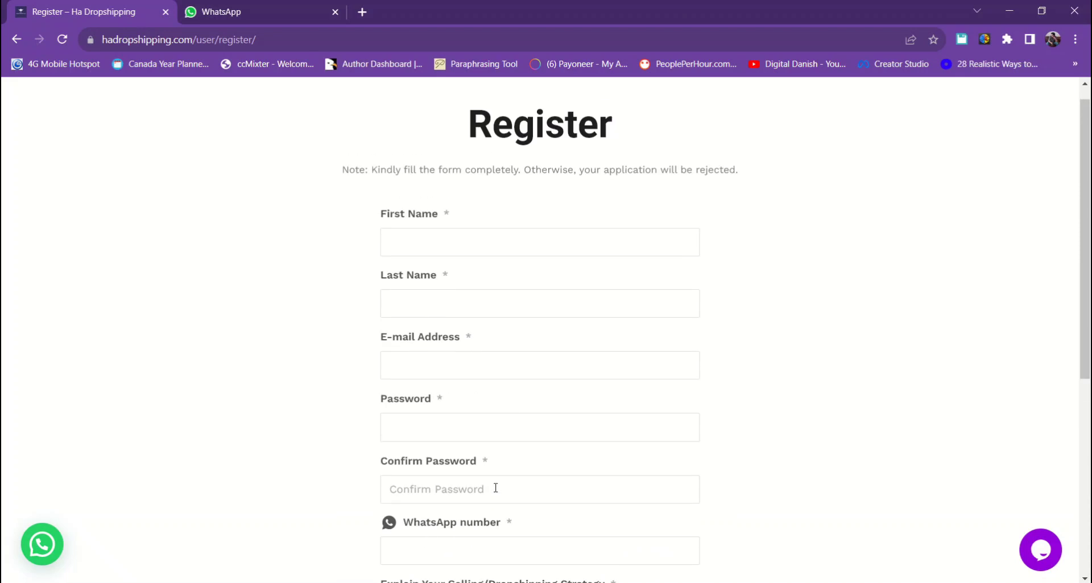
- Enter the first name, last name and a Gmail e-mail address
{"action": "left_click", "coordinate": [423, 254]}
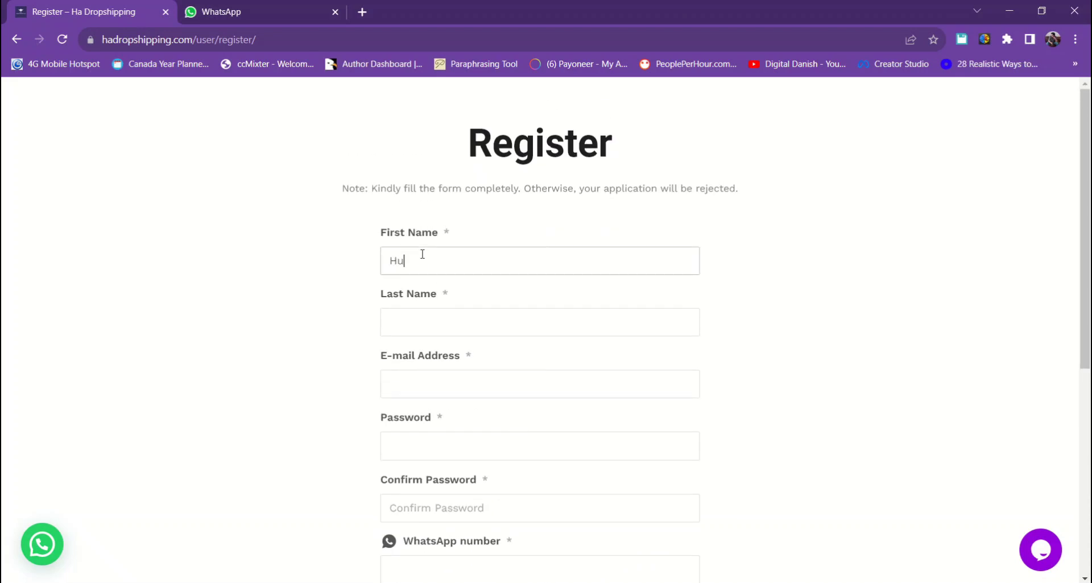
{"action": "key", "text": "Tab"}
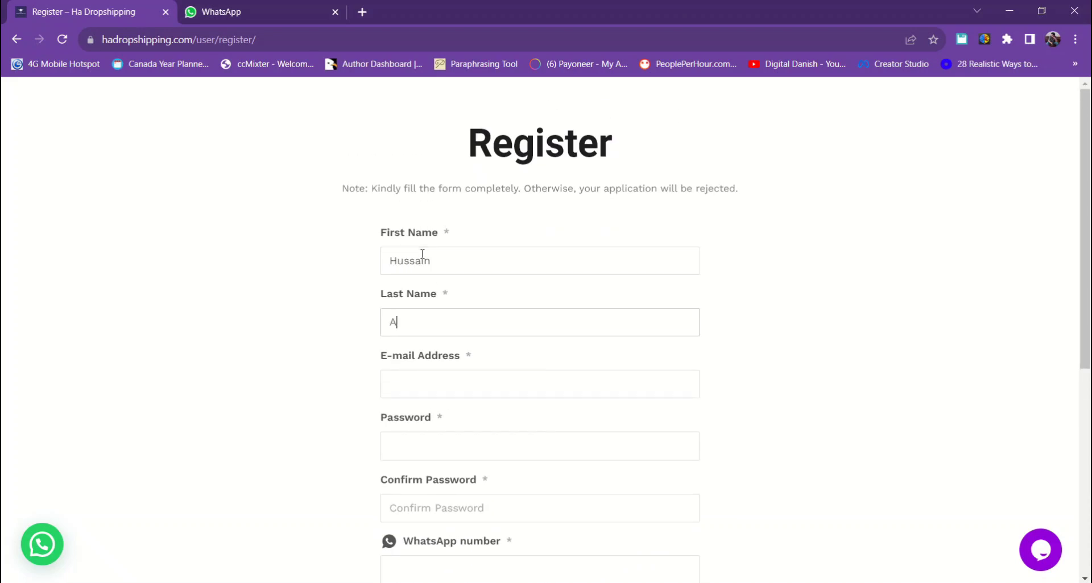
{"action": "key", "text": "Tab"}
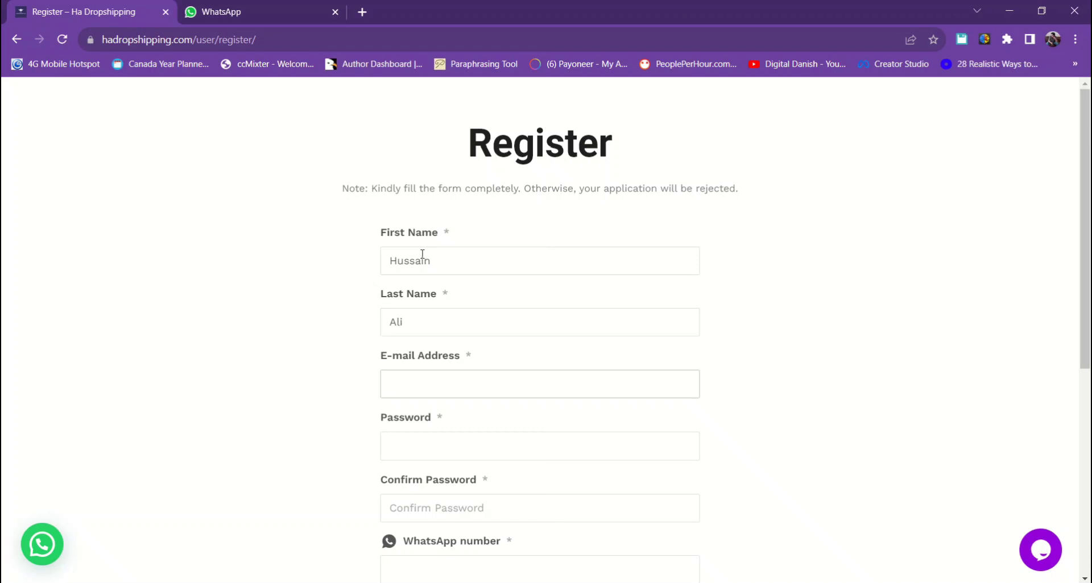
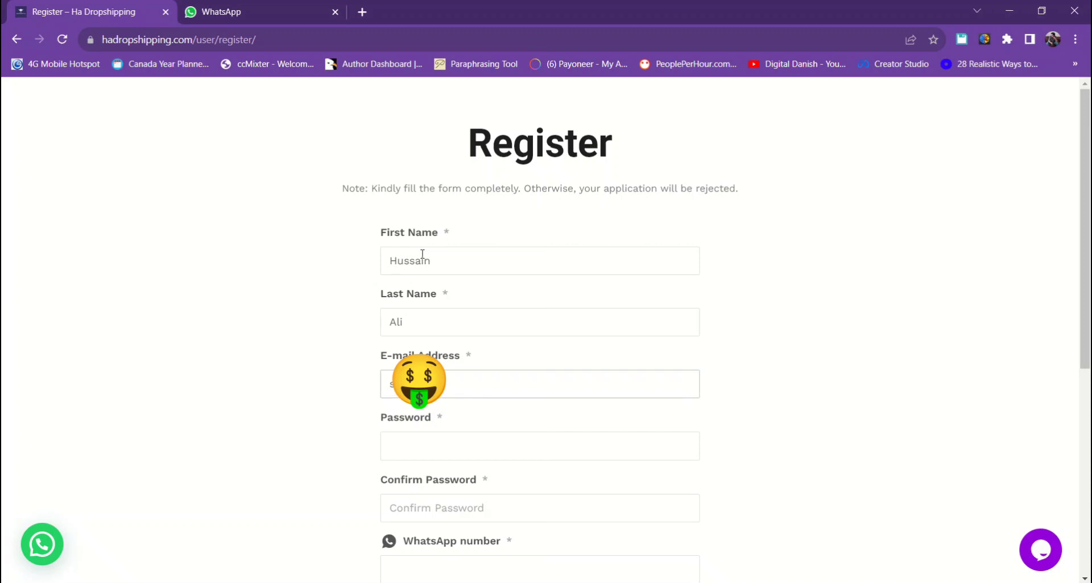
- Enter the account password and repeat it in Confirm Password
{"action": "key", "text": "Tab"}
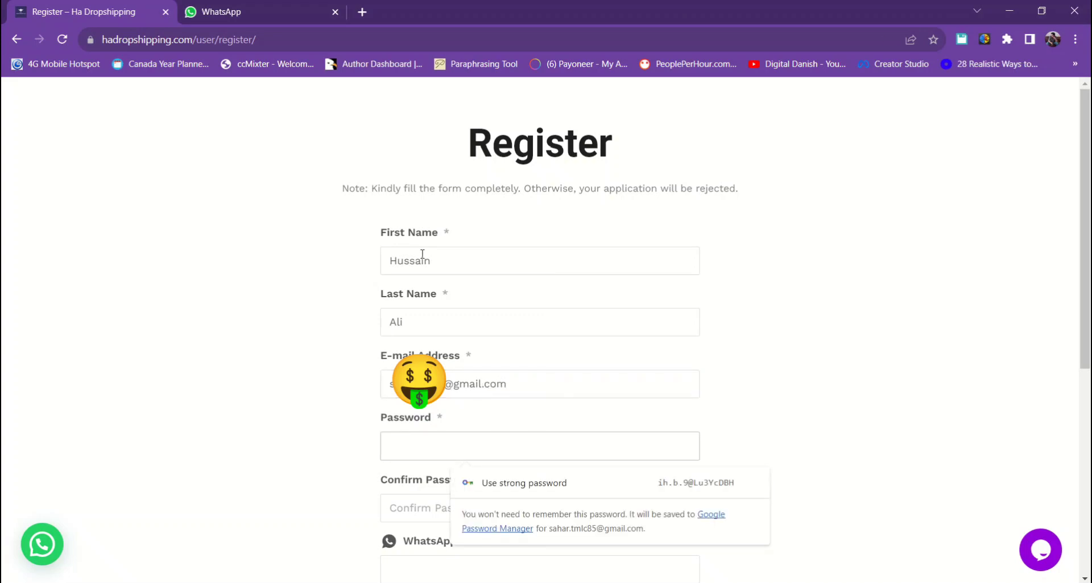
{"action": "type", "text": "••••••"}
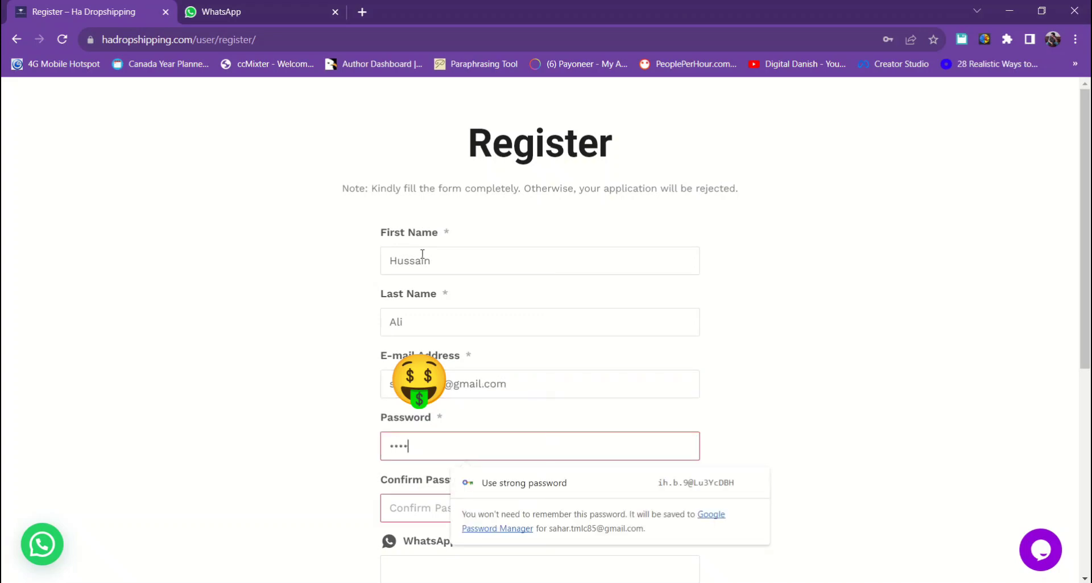
{"action": "type", "text": "•••••••"}
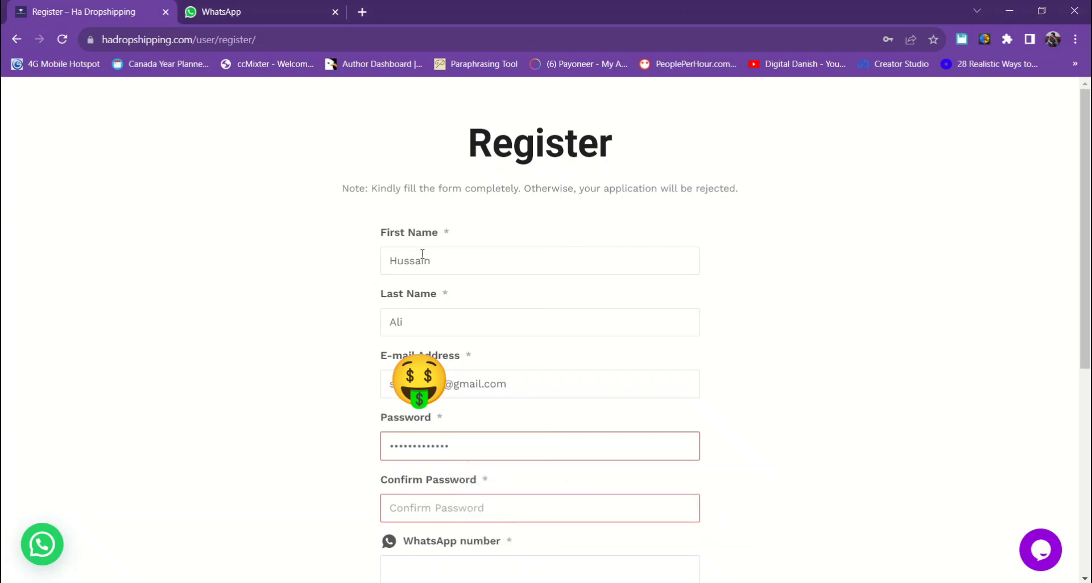
{"action": "type", "text": "•••"}
{"action": "key", "text": "Tab"}
{"action": "type", "text": "••••••••••••••••"}
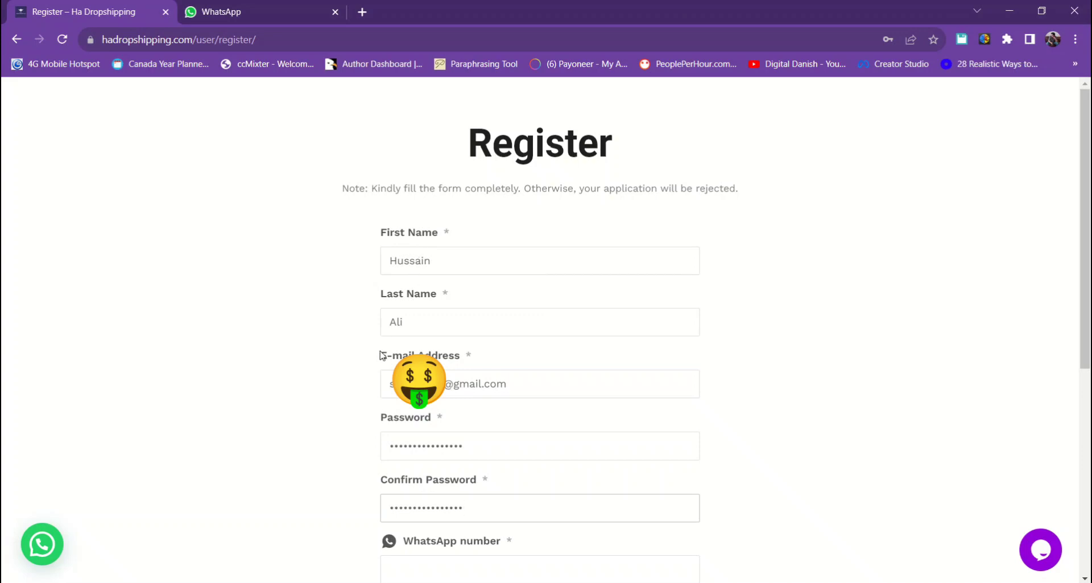
{"action": "scroll", "coordinate": [512, 341], "scroll_direction": "down", "scroll_amount": 5}
{"action": "scroll", "coordinate": [675, 293], "scroll_direction": "down", "scroll_amount": 2}
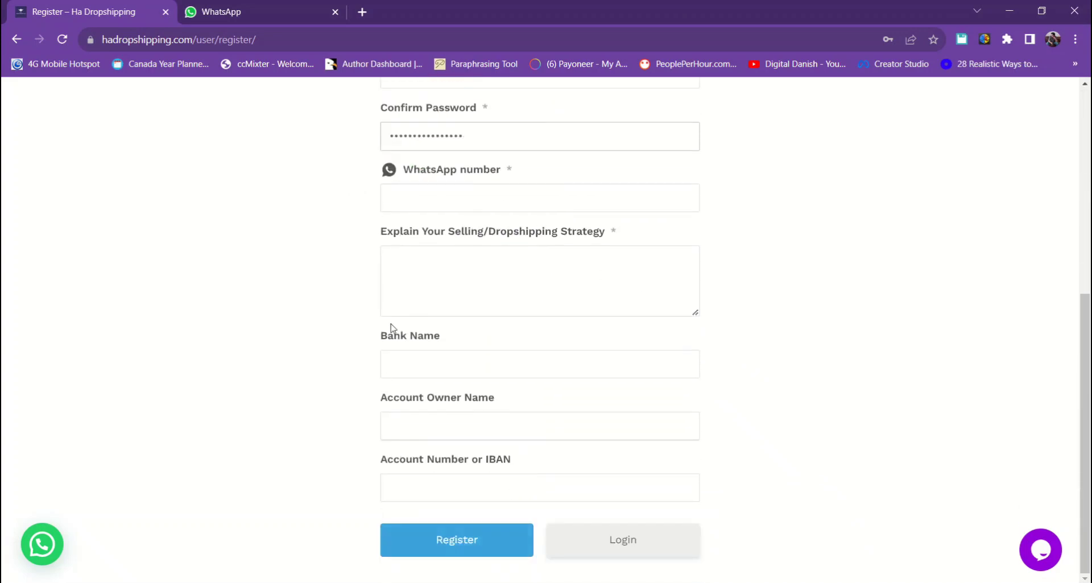
- Enter Soneri Bank LTD as the Bank Name
{"action": "left_click", "coordinate": [429, 190]}
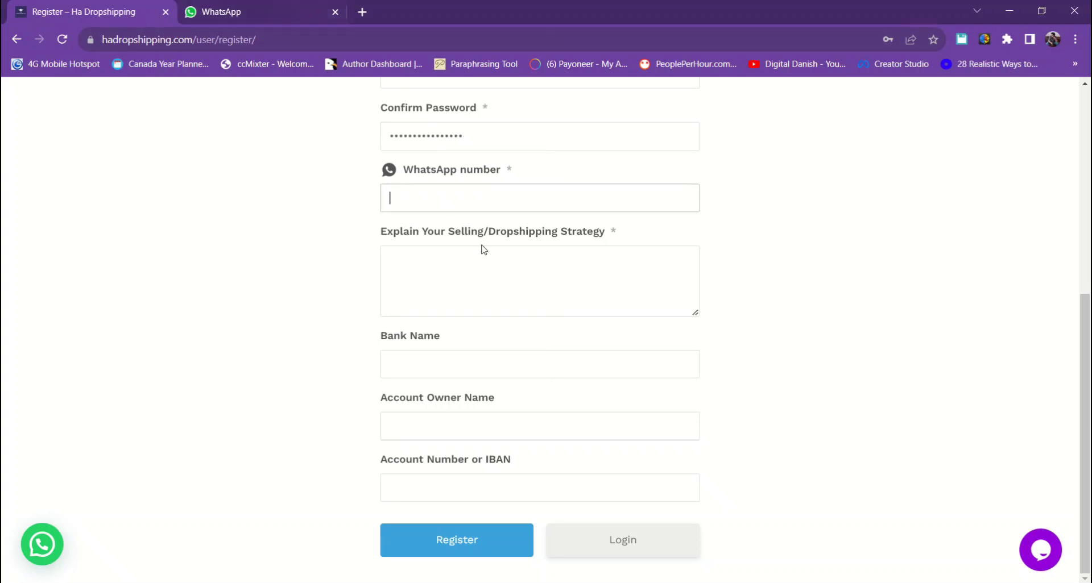
{"action": "left_click", "coordinate": [432, 429]}
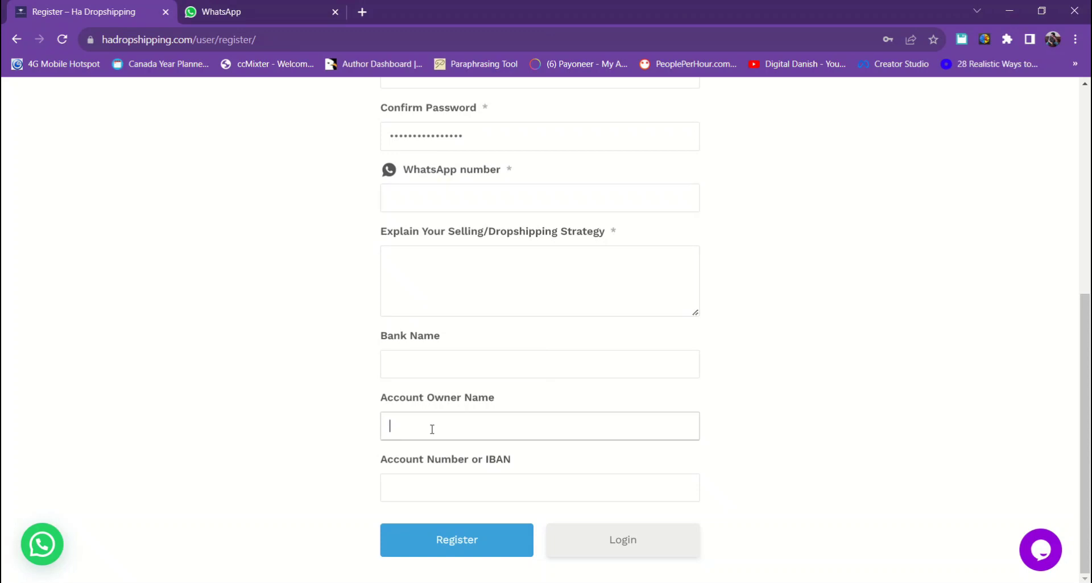
{"action": "left_click", "coordinate": [418, 358]}
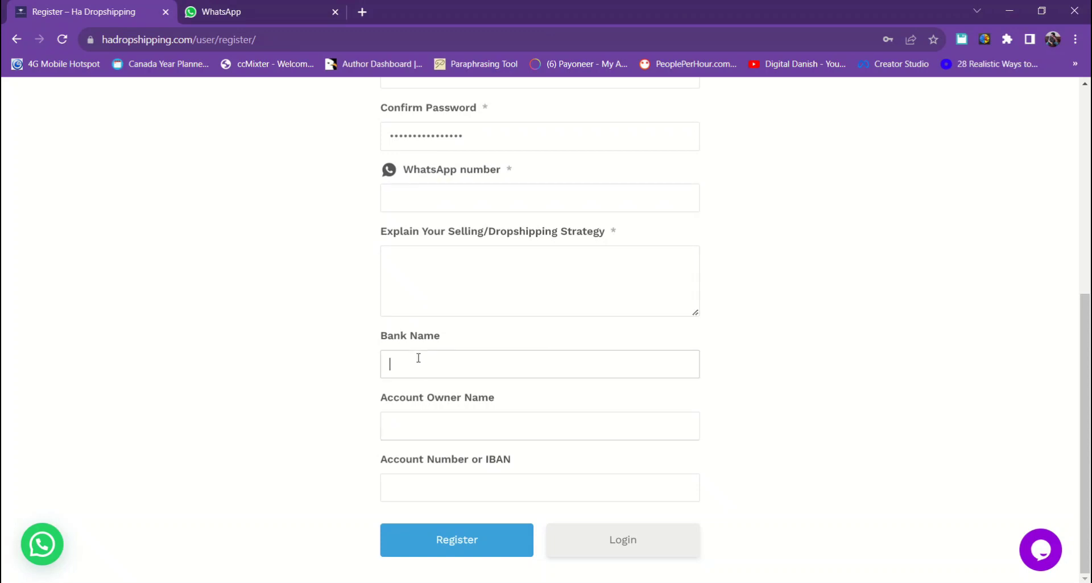
{"action": "type", "text": "Soneri"}
{"action": "type", "text": " Banj"}
{"action": "type", "text": "k"}
{"action": "type", "text": " LTD"}
{"action": "key", "text": "Tab"}
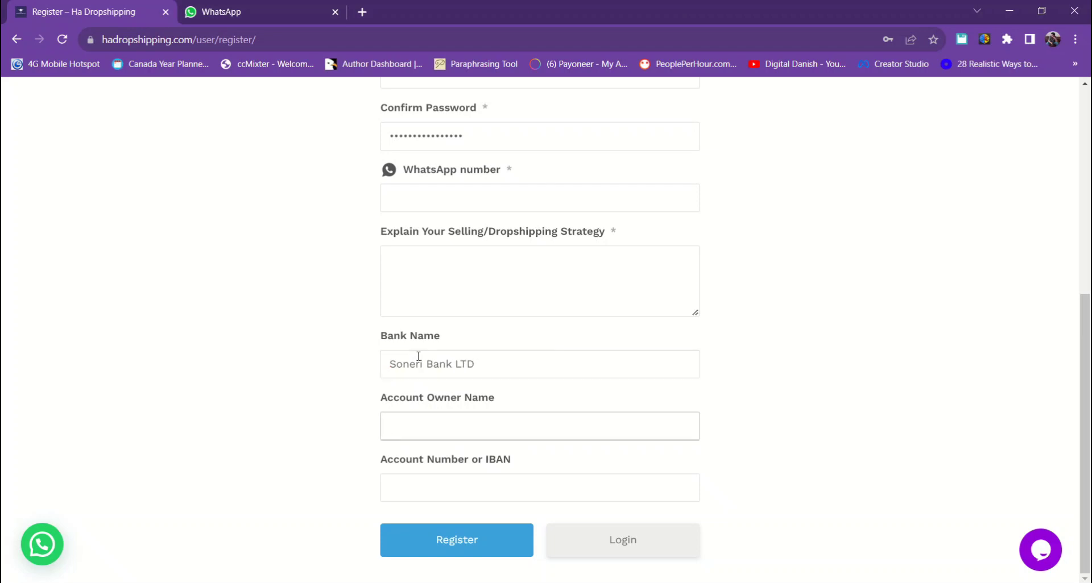
- Leave the account owner name empty and paste the account number or IBAN
{"action": "type", "text": "D"}
{"action": "key", "text": "BackSpace"}
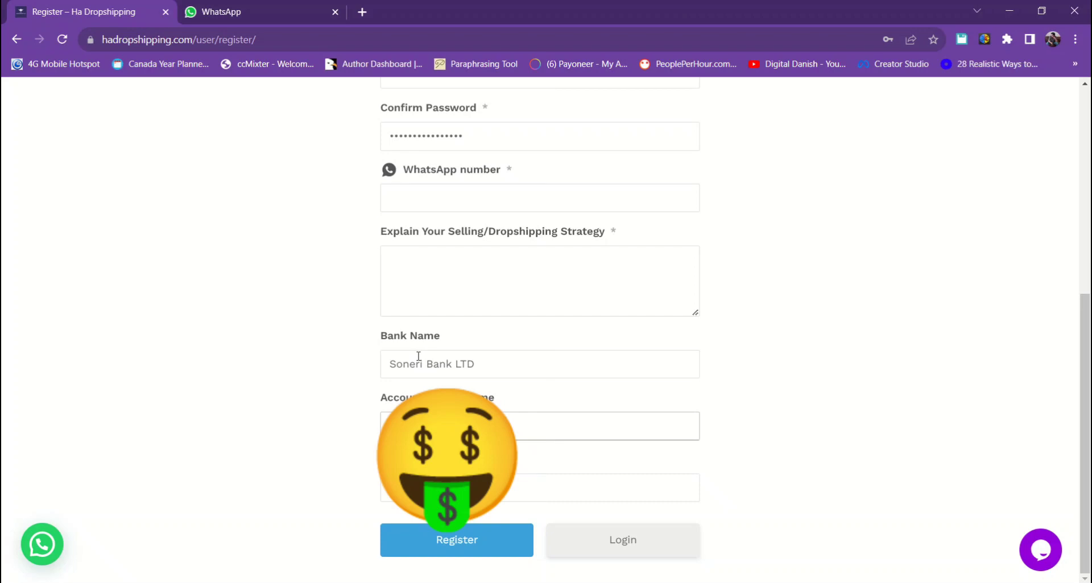
{"action": "key", "text": "Tab"}
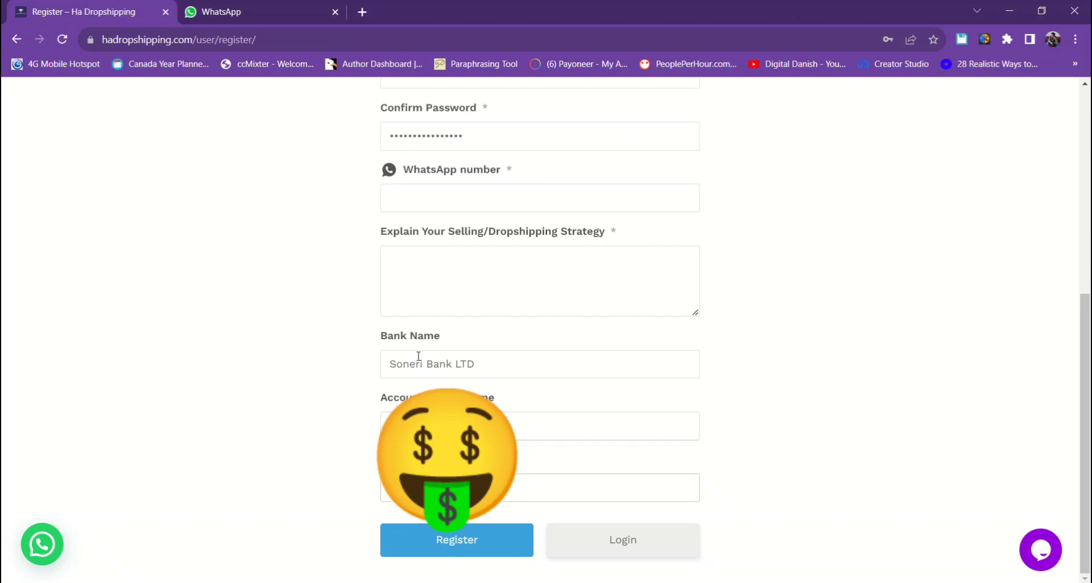
{"action": "key", "text": "ctrl+v"}
- Select the full 'Explain Your Selling/Dropshipping Strategy' question text
{"action": "left_click", "coordinate": [425, 238]}
{"action": "left_click_drag", "start_coordinate": [426, 238], "coordinate": [607, 237]}
{"action": "left_click", "coordinate": [456, 238]}
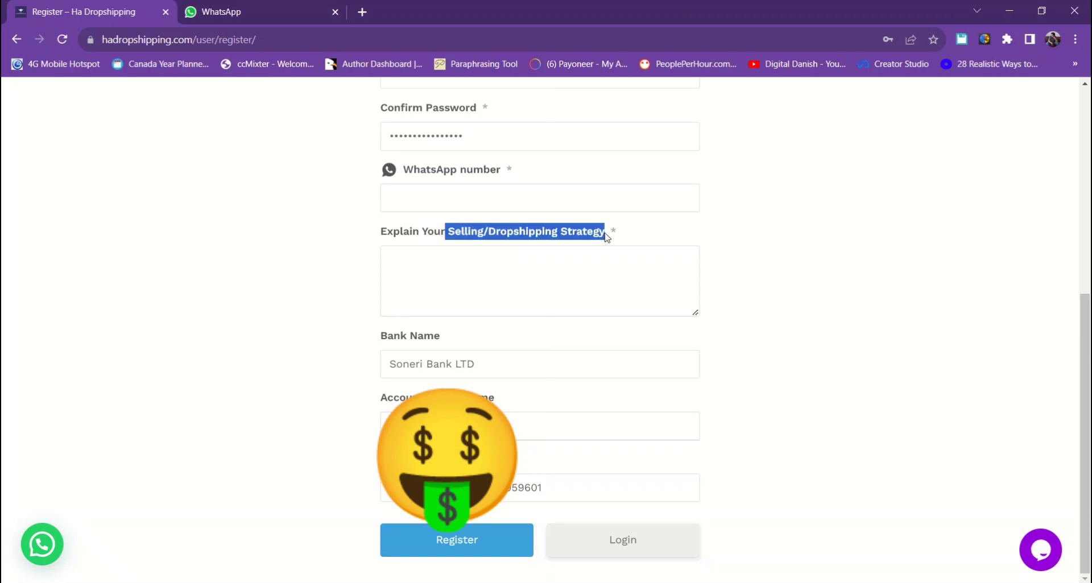
{"action": "left_click", "coordinate": [402, 238]}
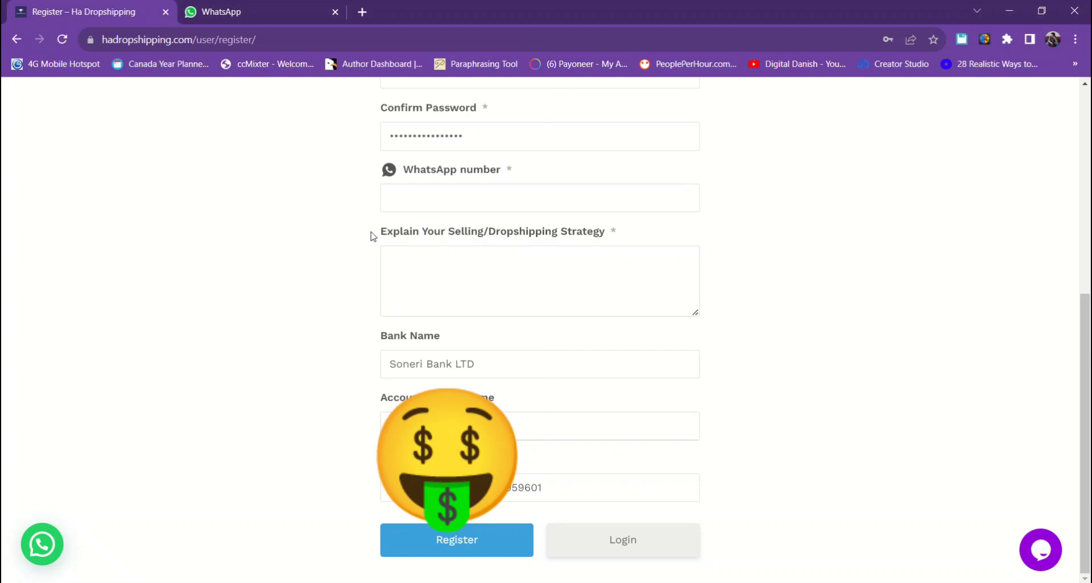
{"action": "left_click_drag", "start_coordinate": [370, 236], "coordinate": [606, 236]}
- Copy the strategy question, search it on Google in a new tab, and close the WhatsApp tab
{"action": "right_click", "coordinate": [537, 232]}
{"action": "left_click", "coordinate": [554, 242]}
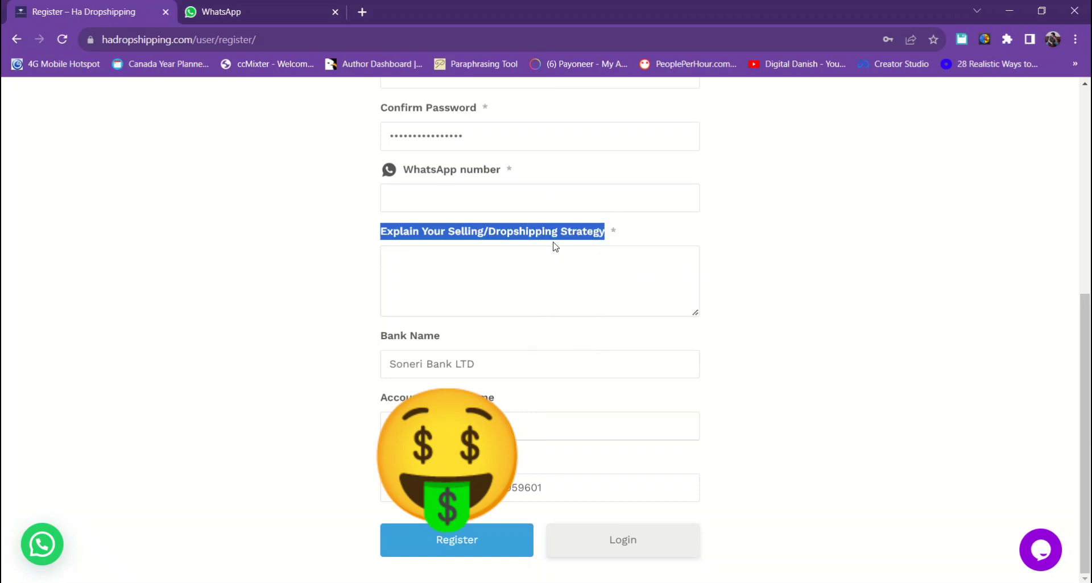
{"action": "left_click", "coordinate": [362, 12]}
{"action": "right_click", "coordinate": [330, 39]}
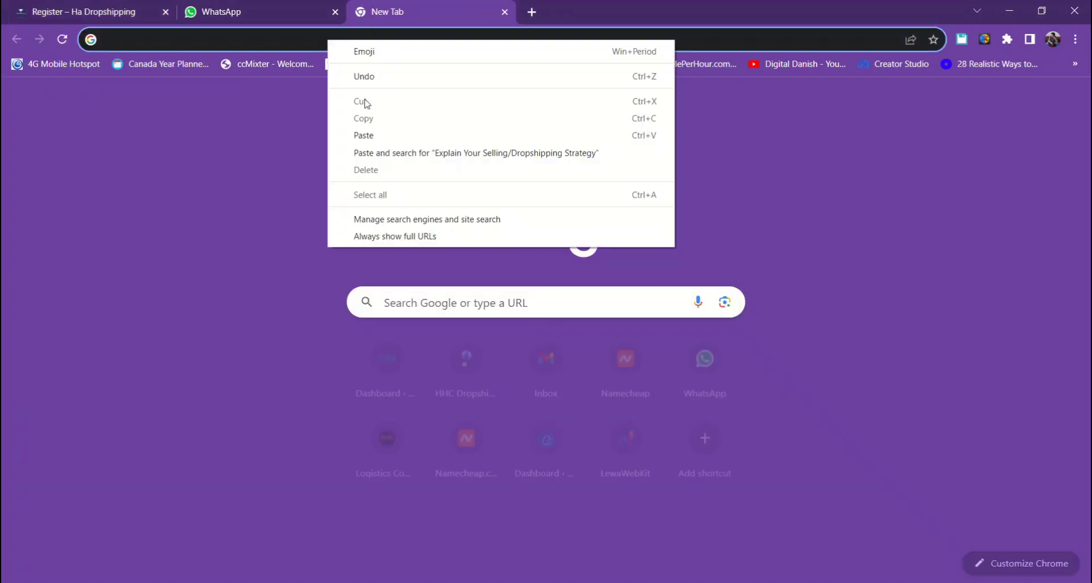
{"action": "left_click", "coordinate": [375, 153]}
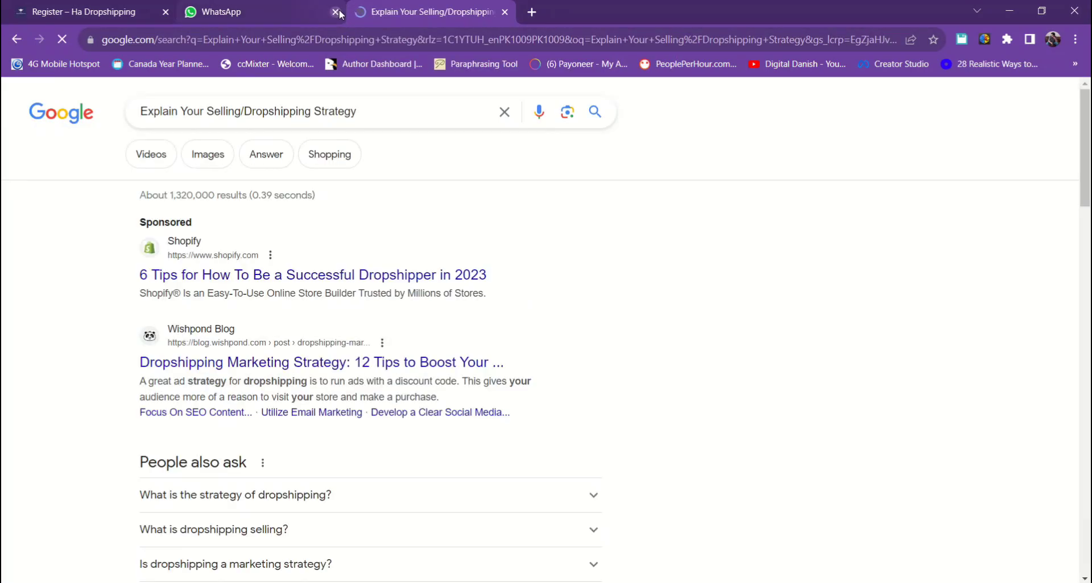
{"action": "left_click", "coordinate": [334, 12]}
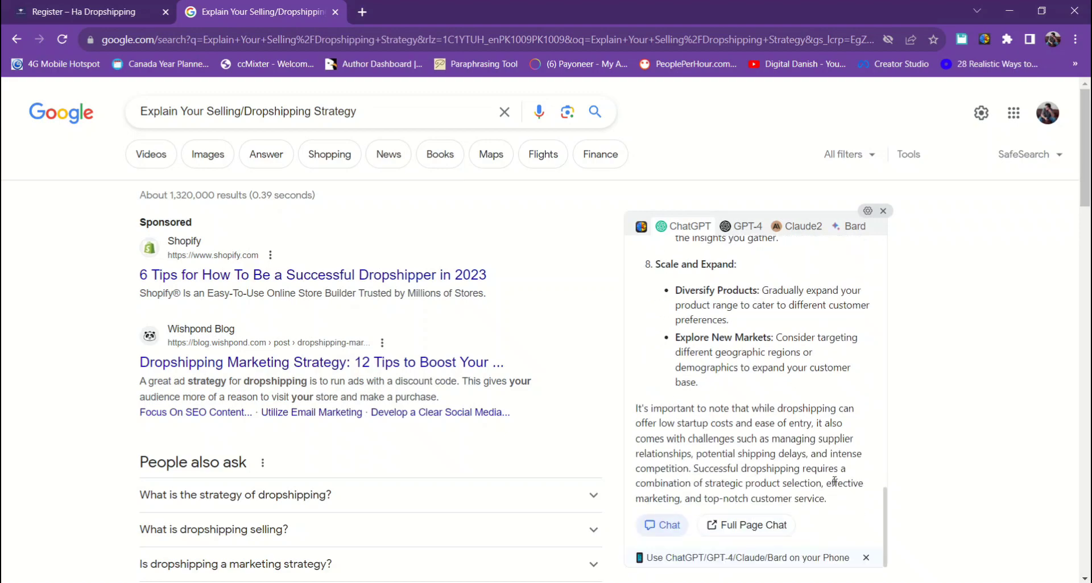
- Select the ChatGPT dropshipping-strategy answer from its first word through the later sections
{"action": "scroll", "coordinate": [813, 475], "scroll_direction": "up", "scroll_amount": 6}
{"action": "scroll", "coordinate": [812, 471], "scroll_direction": "up", "scroll_amount": 8}
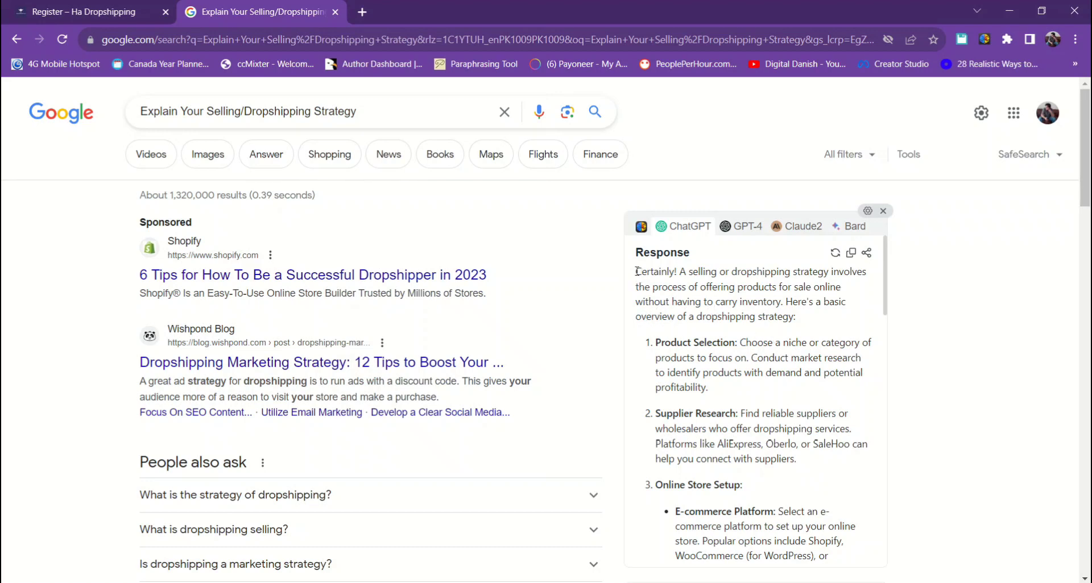
{"action": "left_click_drag", "start_coordinate": [636, 271], "coordinate": [807, 361]}
{"action": "scroll", "coordinate": [734, 411], "scroll_direction": "down", "scroll_amount": 3}
{"action": "scroll", "coordinate": [739, 410], "scroll_direction": "down", "scroll_amount": 3}
{"action": "scroll", "coordinate": [725, 423], "scroll_direction": "down", "scroll_amount": 3}
{"action": "scroll", "coordinate": [786, 425], "scroll_direction": "down", "scroll_amount": 3}
{"action": "scroll", "coordinate": [787, 437], "scroll_direction": "down", "scroll_amount": 3}
{"action": "scroll", "coordinate": [787, 444], "scroll_direction": "down", "scroll_amount": 1}
{"action": "scroll", "coordinate": [787, 445], "scroll_direction": "up", "scroll_amount": 2}
{"action": "scroll", "coordinate": [787, 445], "scroll_direction": "up", "scroll_amount": 2}
{"action": "scroll", "coordinate": [787, 441], "scroll_direction": "down", "scroll_amount": 4}
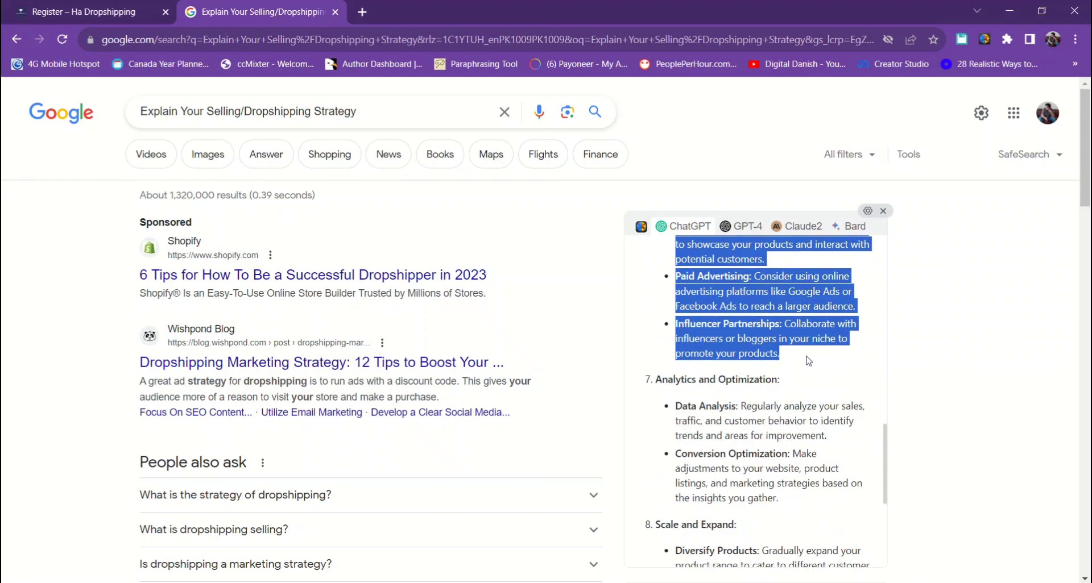
{"action": "scroll", "coordinate": [746, 455], "scroll_direction": "down", "scroll_amount": 4}
{"action": "scroll", "coordinate": [746, 455], "scroll_direction": "up", "scroll_amount": 10}
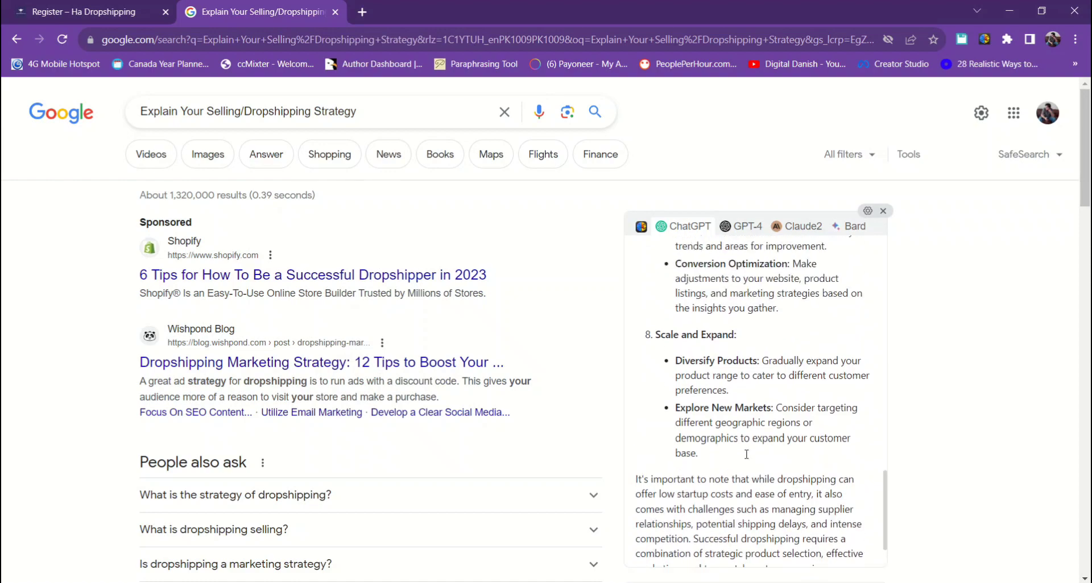
{"action": "scroll", "coordinate": [746, 458], "scroll_direction": "up", "scroll_amount": 5}
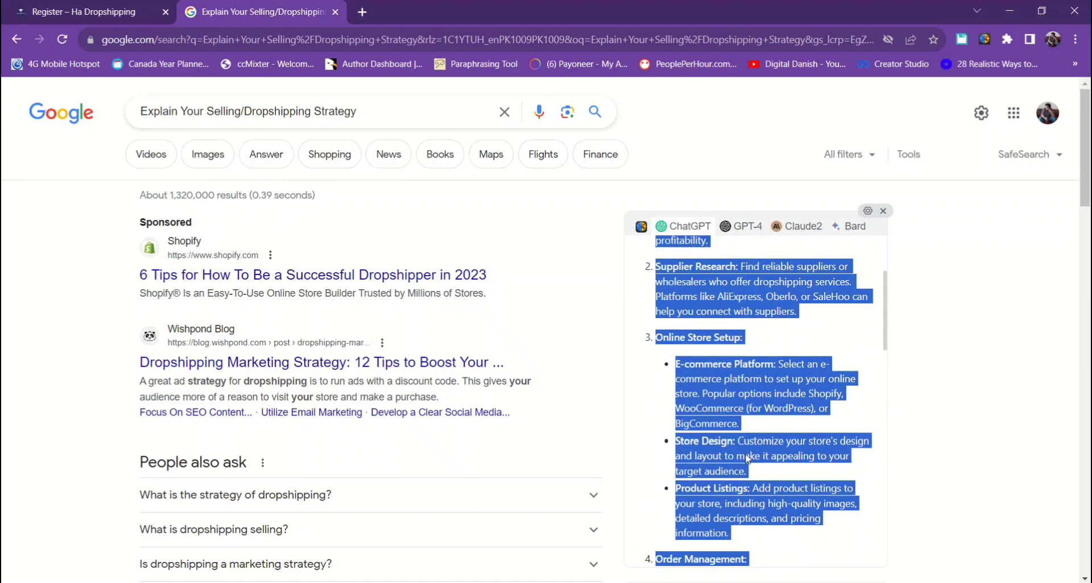
- Copy the selected answer and return to the registration tab
{"action": "right_click", "coordinate": [719, 398]}
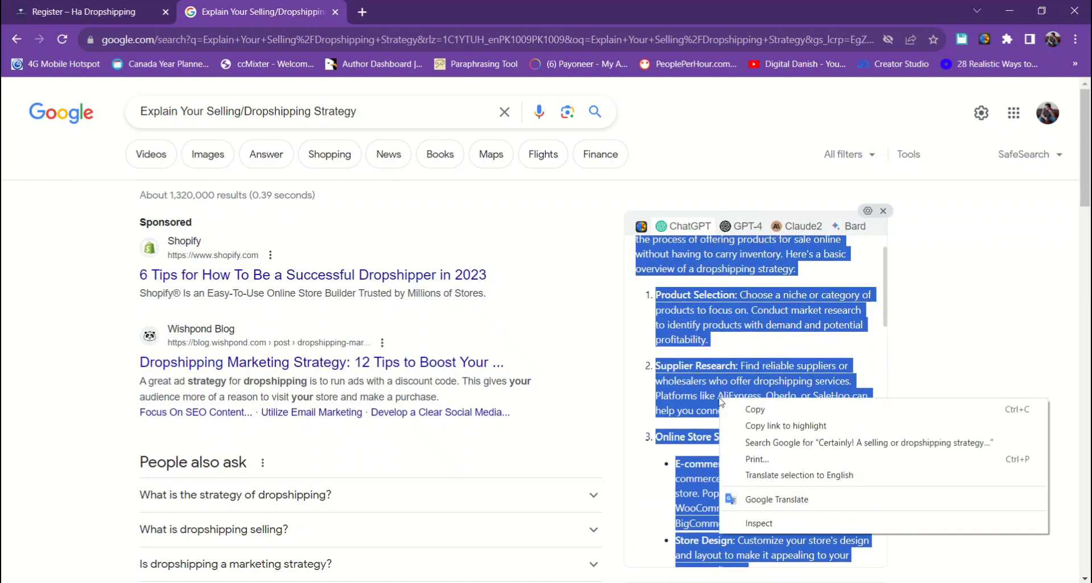
{"action": "left_click", "coordinate": [762, 414]}
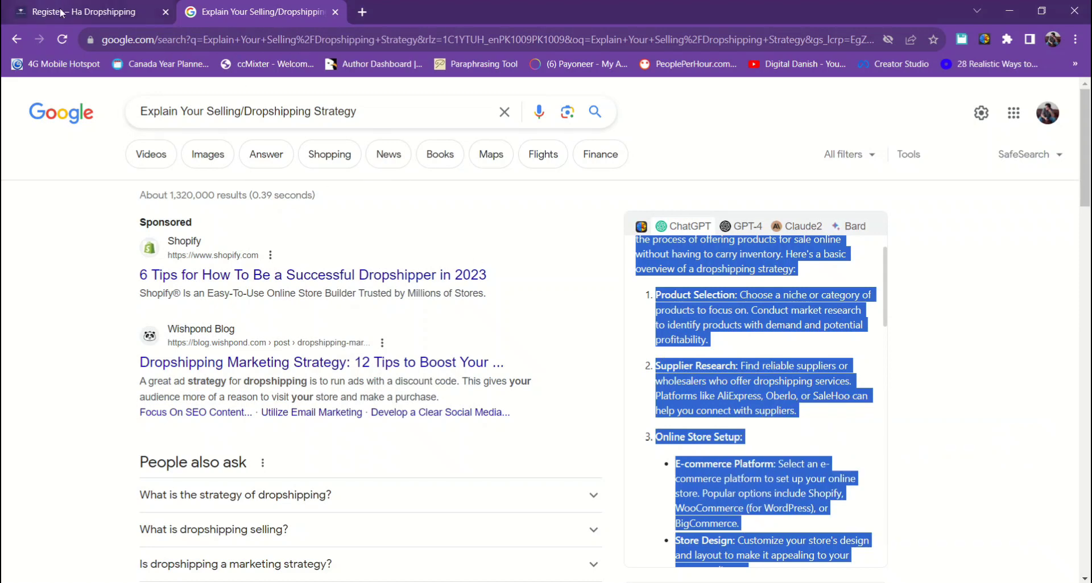
{"action": "left_click", "coordinate": [63, 8]}
- Paste the strategy answer into the strategy box and delete its opening 'Certainly!'
{"action": "left_click", "coordinate": [424, 259]}
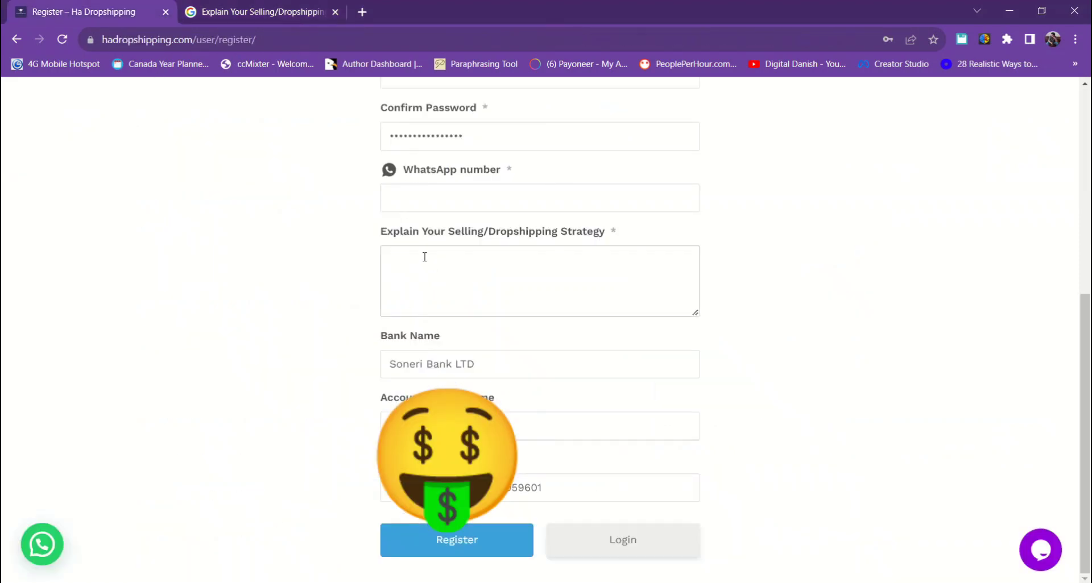
{"action": "right_click", "coordinate": [424, 257]}
{"action": "left_click", "coordinate": [473, 367]}
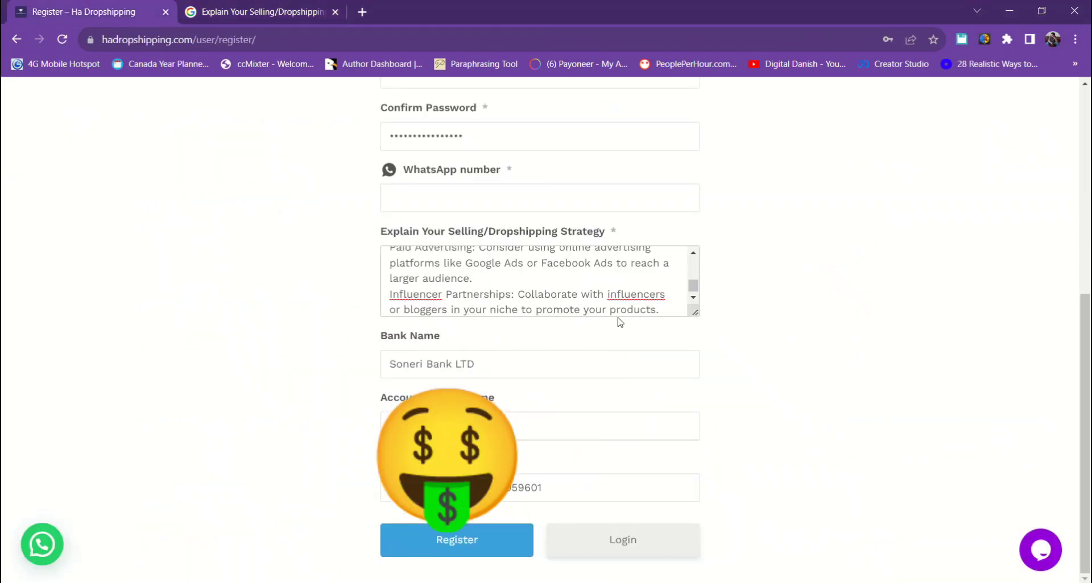
{"action": "scroll", "coordinate": [619, 302], "scroll_direction": "up", "scroll_amount": 10}
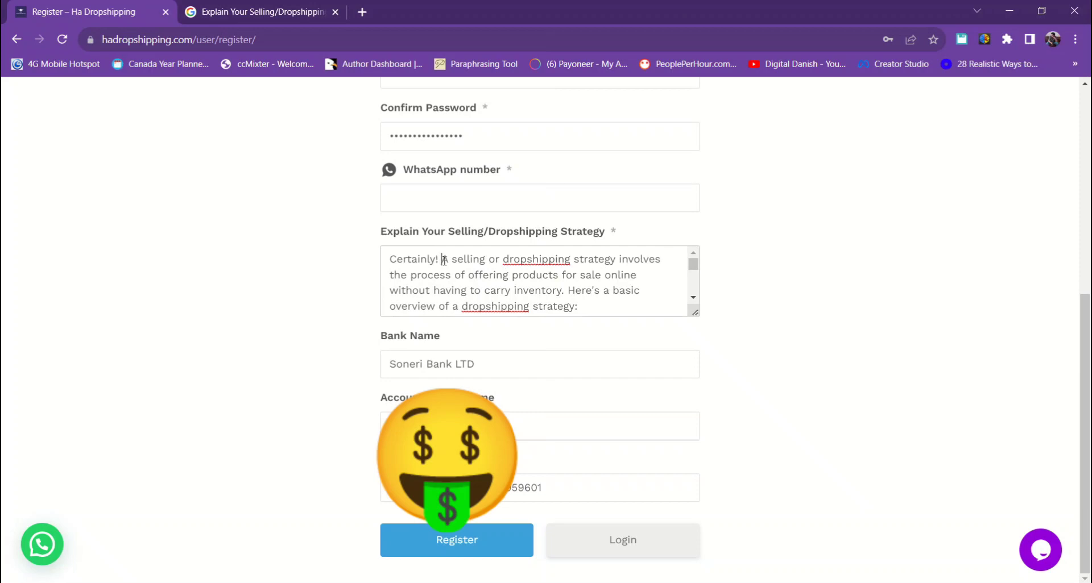
{"action": "left_click_drag", "start_coordinate": [444, 261], "coordinate": [294, 264]}
{"action": "key", "text": "BackSpace"}
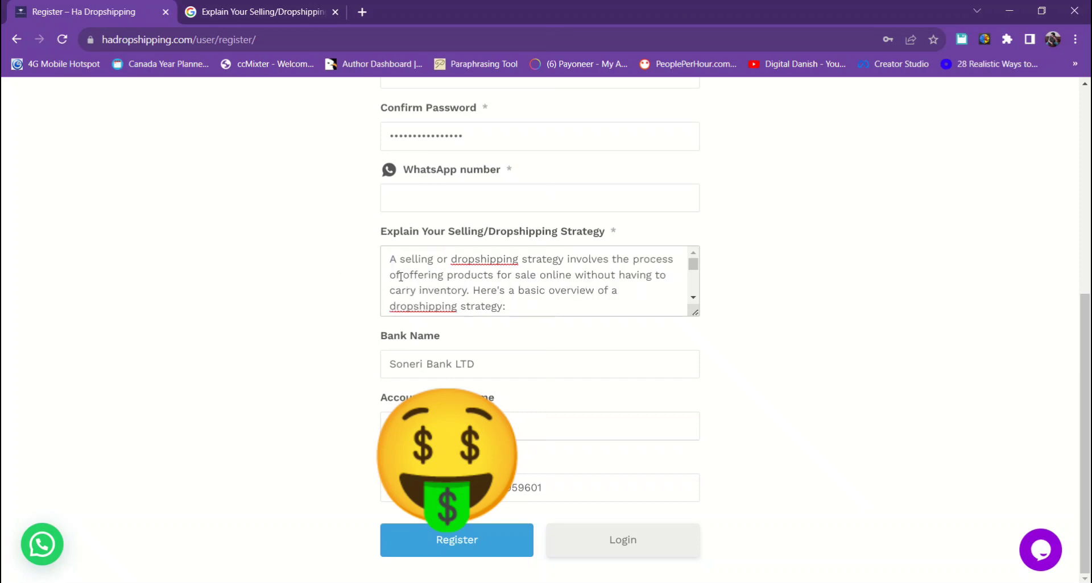
- Start entering the WhatsApp number
{"action": "scroll", "coordinate": [556, 300], "scroll_direction": "down", "scroll_amount": 10}
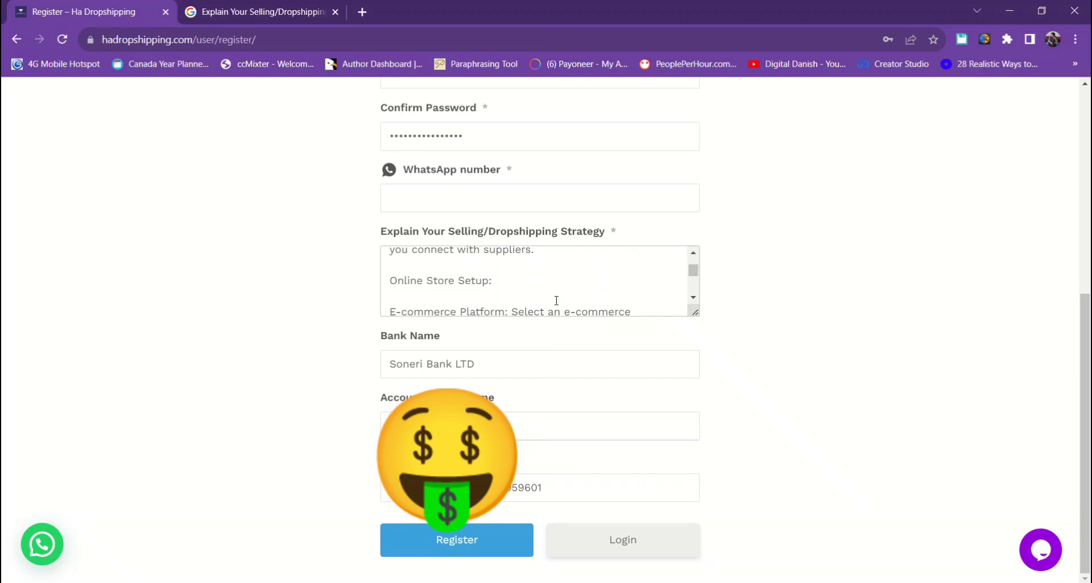
{"action": "left_click", "coordinate": [419, 190]}
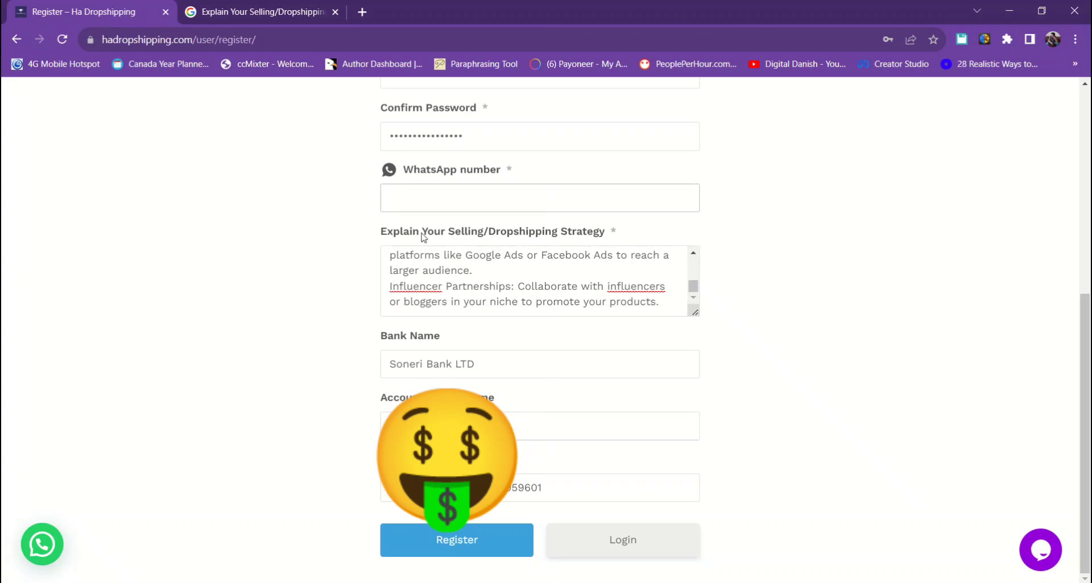
{"action": "type", "text": "00"}
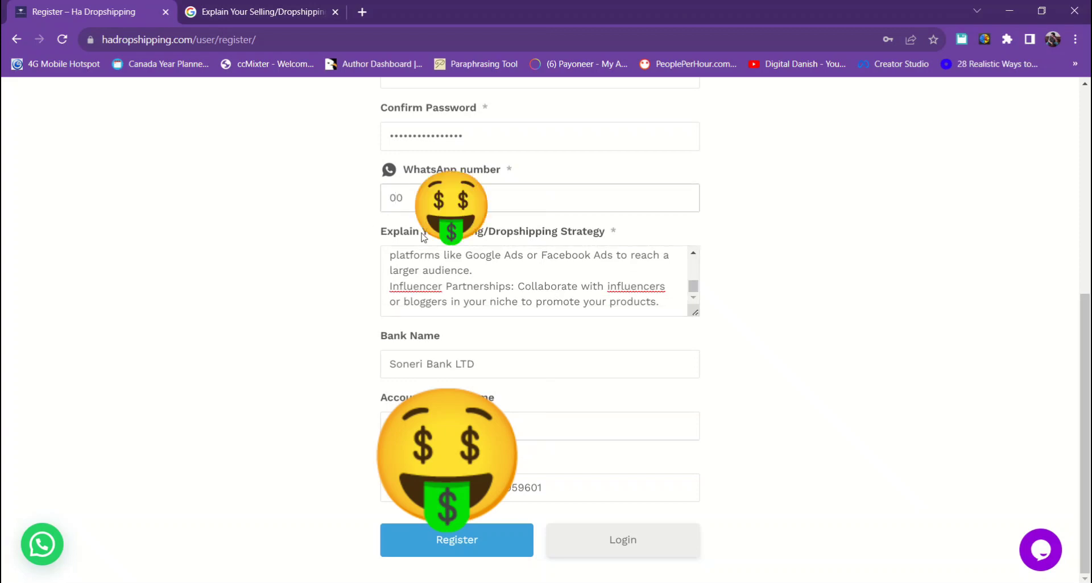
{"action": "type", "text": "345"}
- Submit the registration and decline Chrome's offer to save the IBAN
{"action": "left_click", "coordinate": [472, 545]}
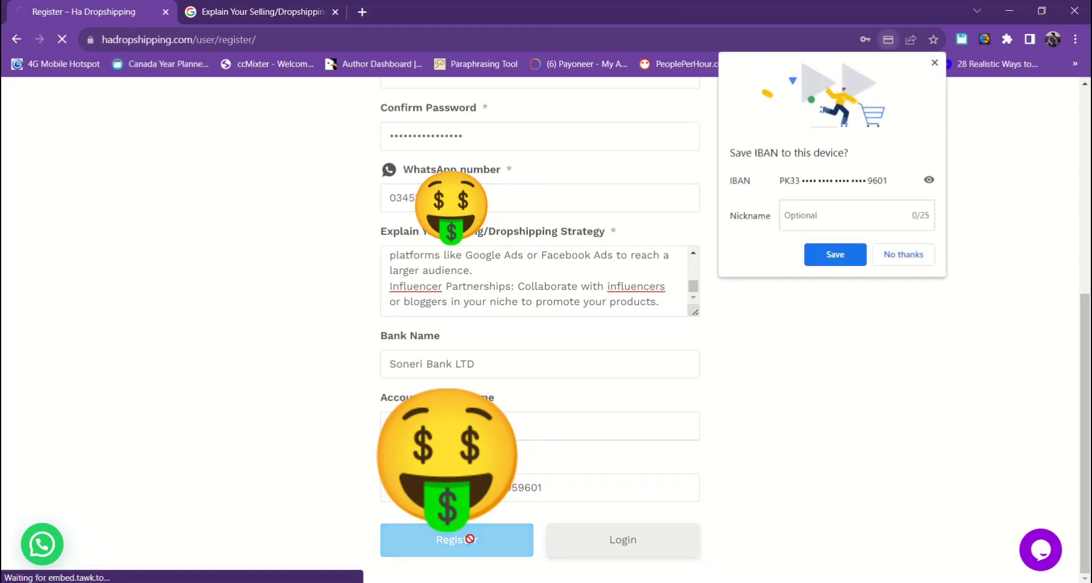
{"action": "left_click", "coordinate": [878, 257]}
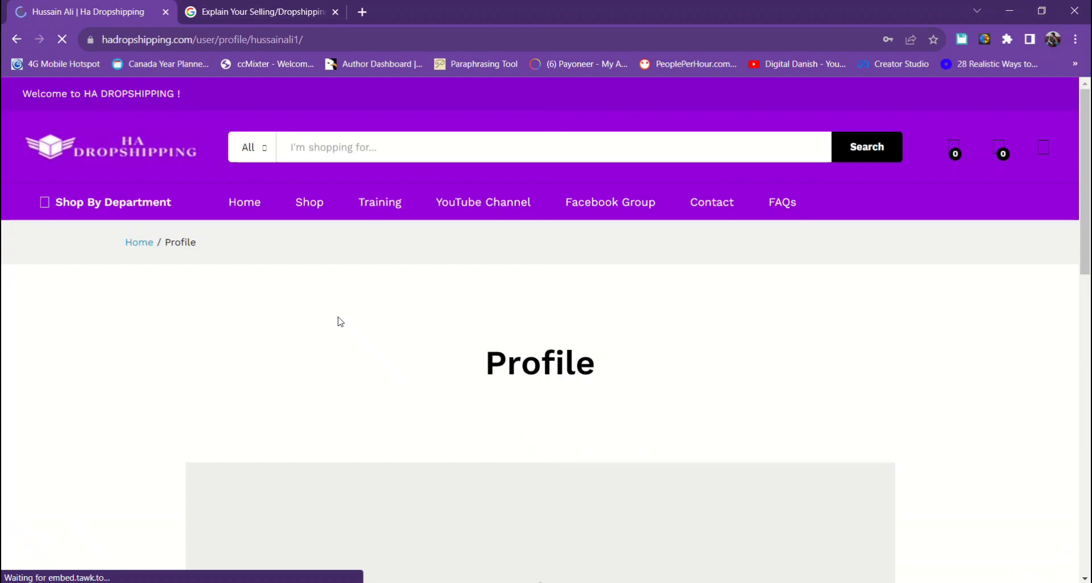
- Save the login password in Chrome and look over the new Profile page
{"action": "left_click_drag", "start_coordinate": [487, 370], "coordinate": [622, 370]}
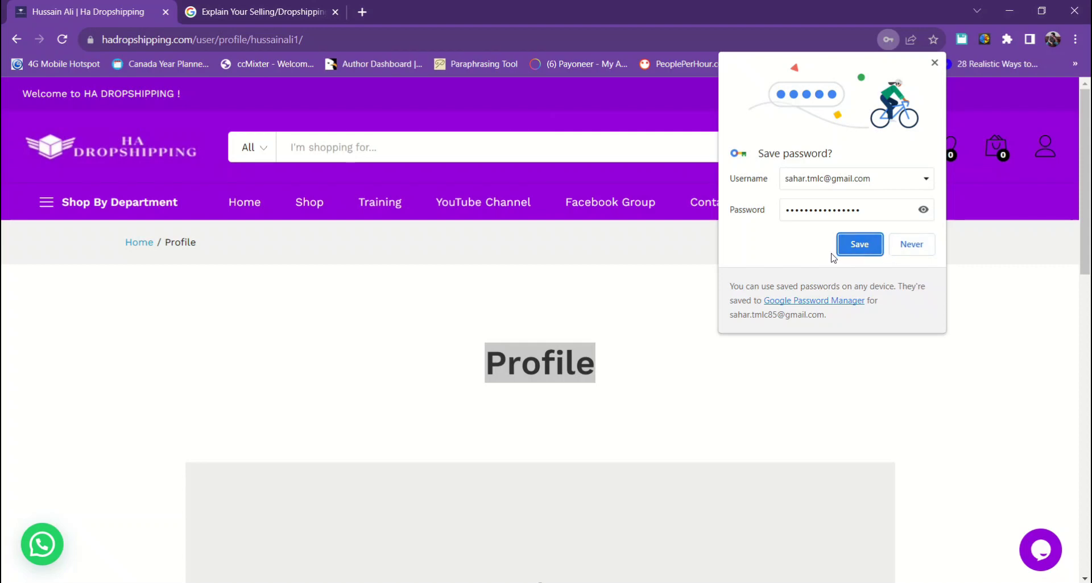
{"action": "left_click", "coordinate": [859, 244]}
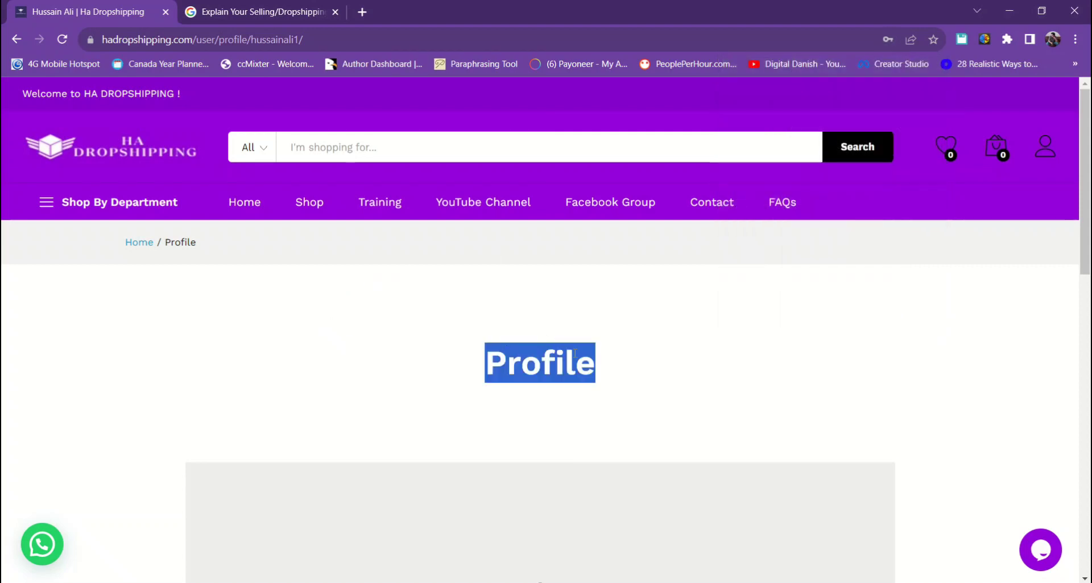
{"action": "scroll", "coordinate": [436, 393], "scroll_direction": "down", "scroll_amount": 6}
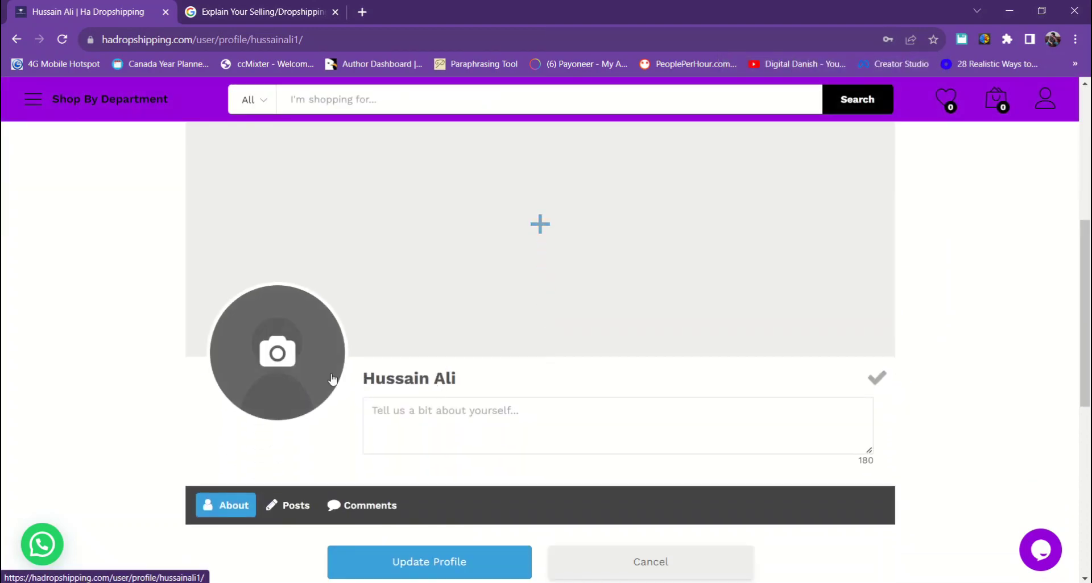
{"action": "scroll", "coordinate": [555, 285], "scroll_direction": "up", "scroll_amount": 1}
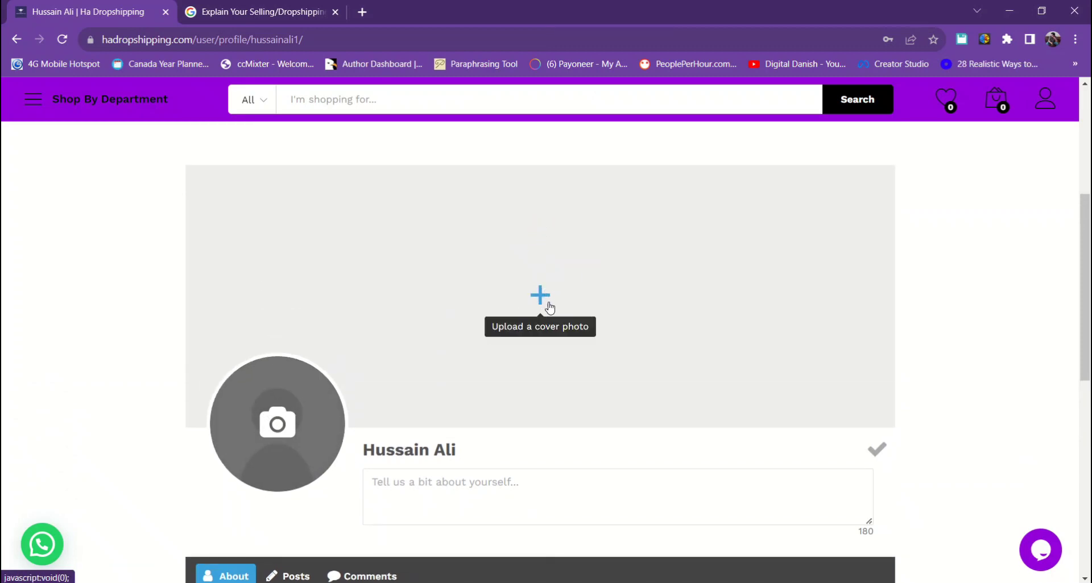
{"action": "scroll", "coordinate": [547, 308], "scroll_direction": "down", "scroll_amount": 2}
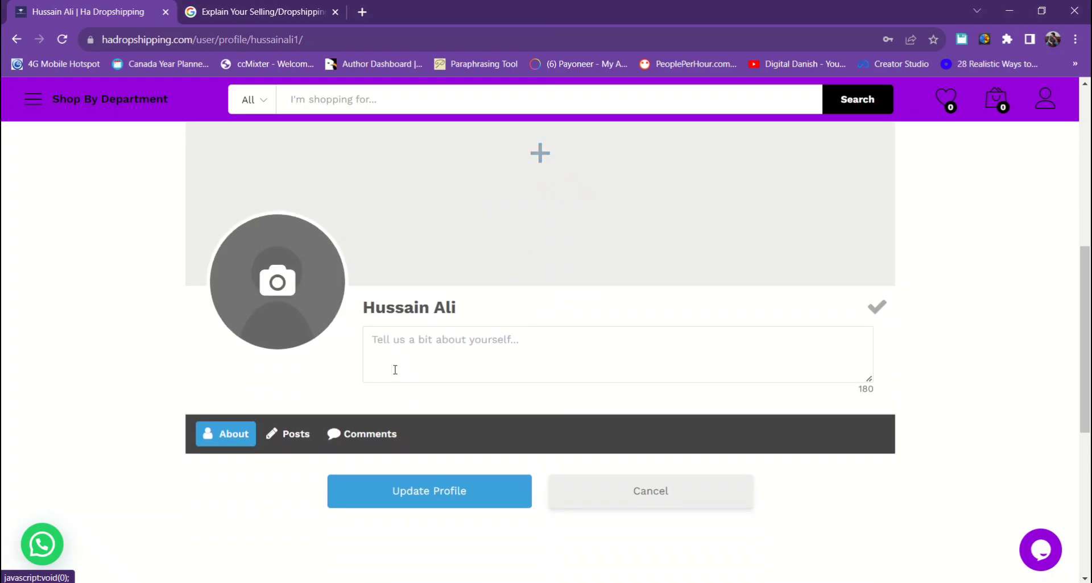
{"action": "scroll", "coordinate": [517, 406], "scroll_direction": "down", "scroll_amount": 1}
{"action": "scroll", "coordinate": [445, 383], "scroll_direction": "down", "scroll_amount": 5}
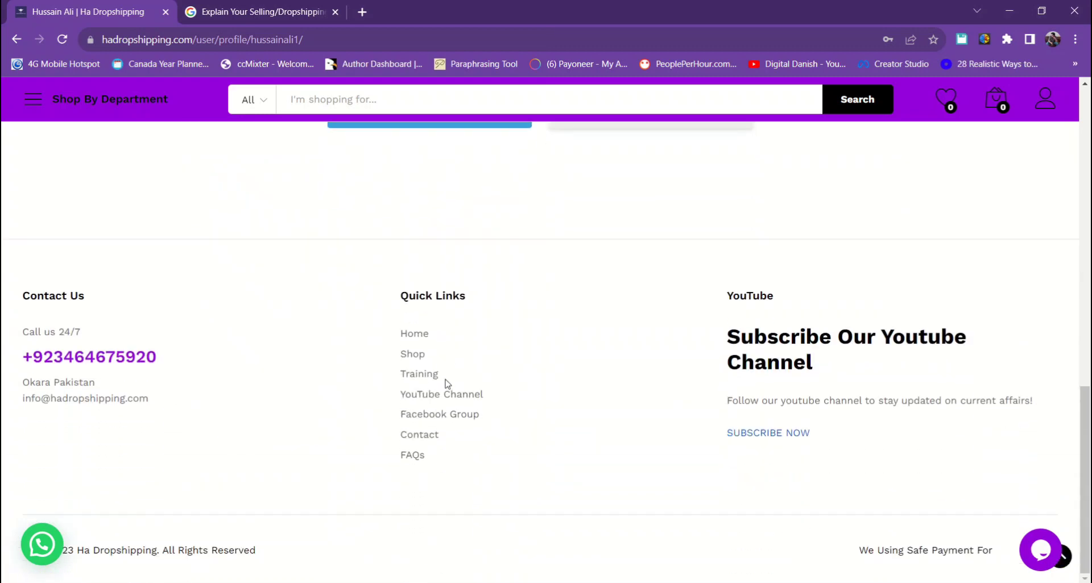
- Highlight the Contact Us footer text and the word Okara, then clear the selections
{"action": "left_click_drag", "start_coordinate": [13, 335], "coordinate": [146, 400]}
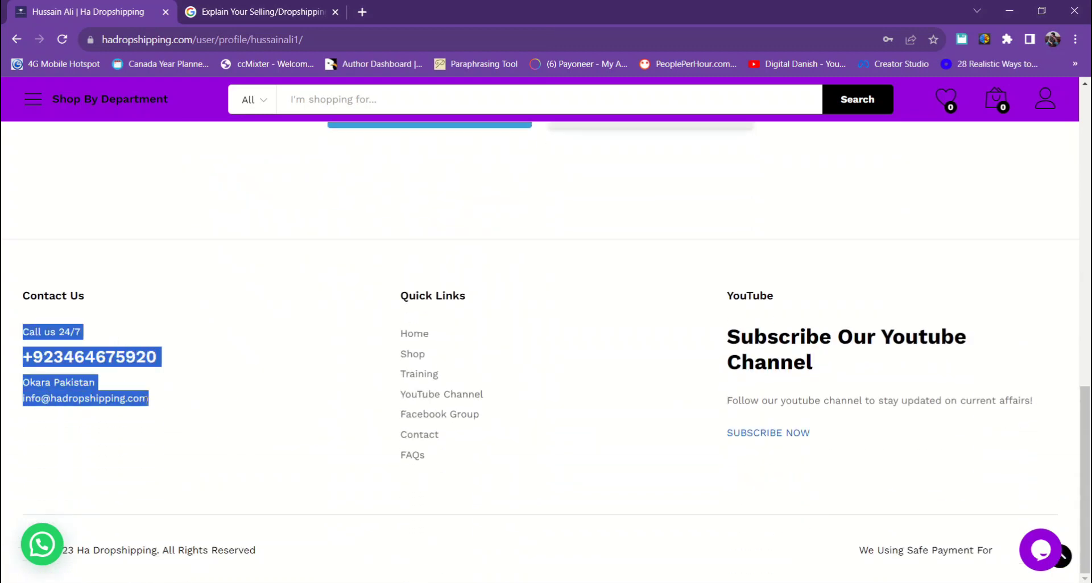
{"action": "left_click", "coordinate": [31, 382]}
{"action": "double_click", "coordinate": [35, 382]}
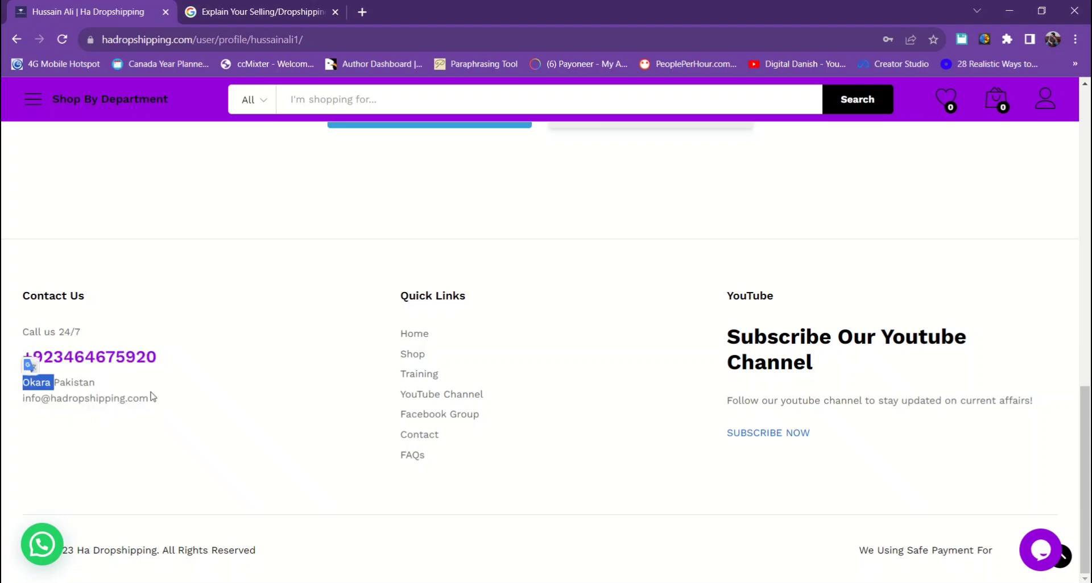
{"action": "left_click", "coordinate": [91, 335]}
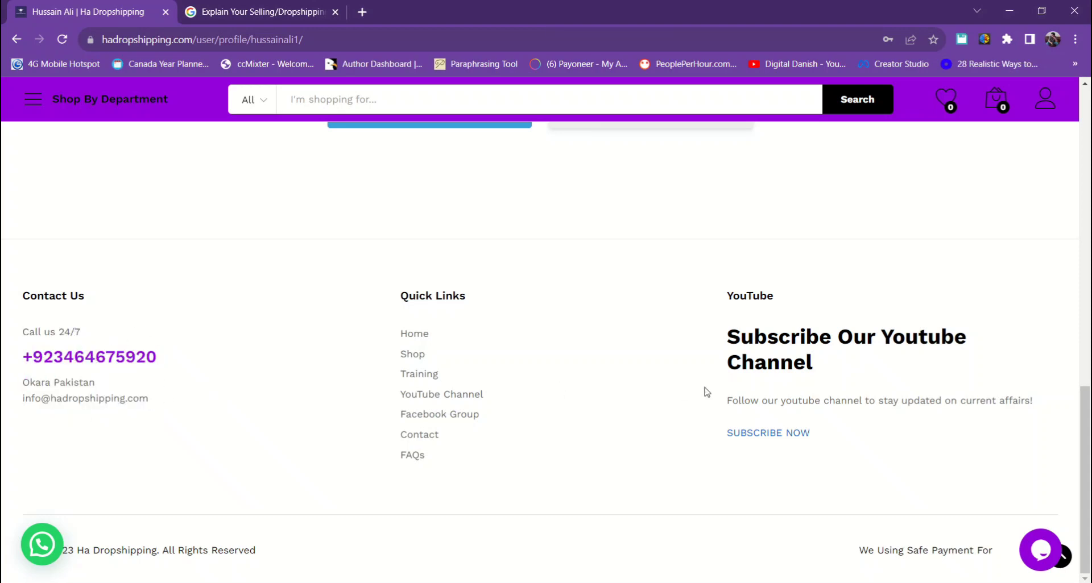
- Open the Shop link from the navigation bar in a new tab
{"action": "scroll", "coordinate": [782, 361], "scroll_direction": "up", "scroll_amount": 15}
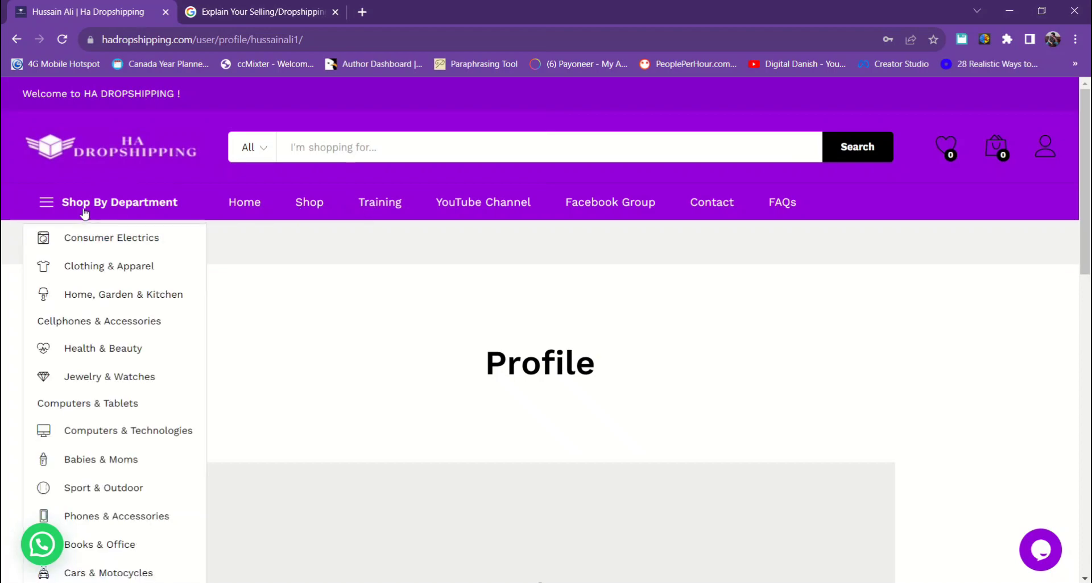
{"action": "mouse_move", "coordinate": [113, 214]}
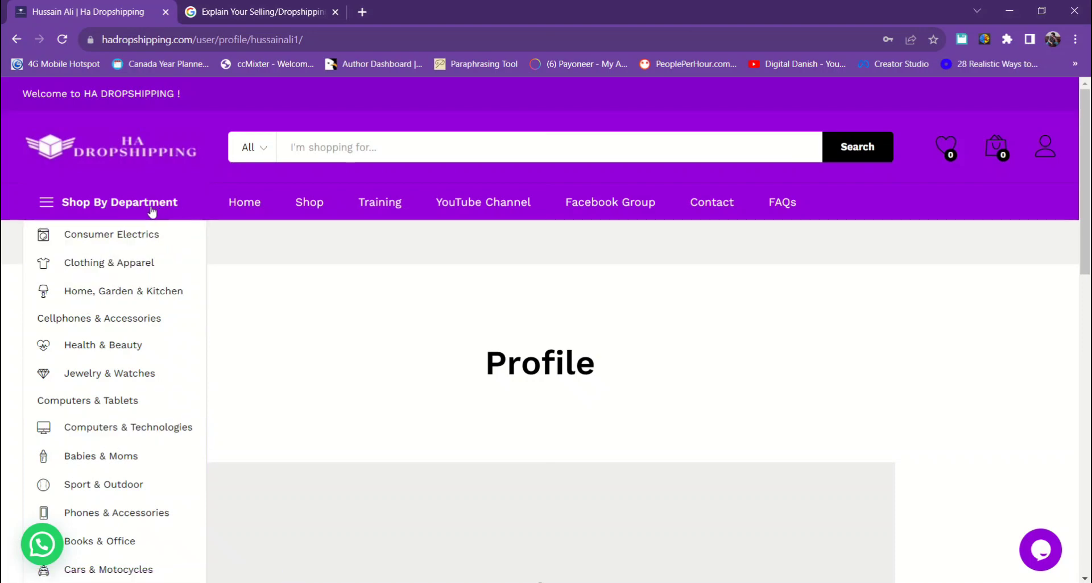
{"action": "scroll", "coordinate": [114, 495], "scroll_direction": "down", "scroll_amount": 4}
{"action": "scroll", "coordinate": [126, 494], "scroll_direction": "up", "scroll_amount": 4}
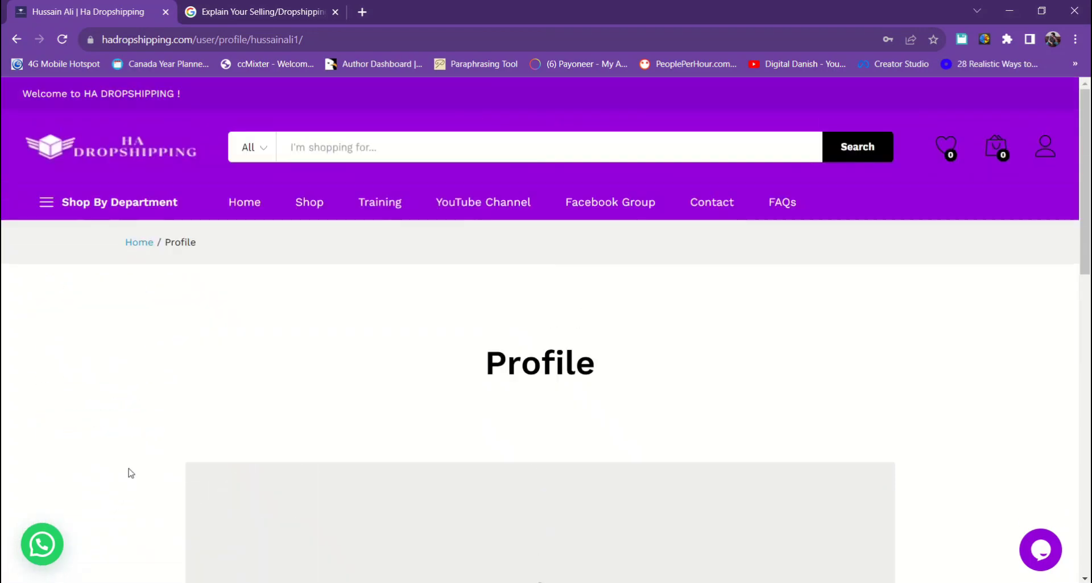
{"action": "right_click", "coordinate": [315, 205]}
{"action": "left_click", "coordinate": [340, 213]}
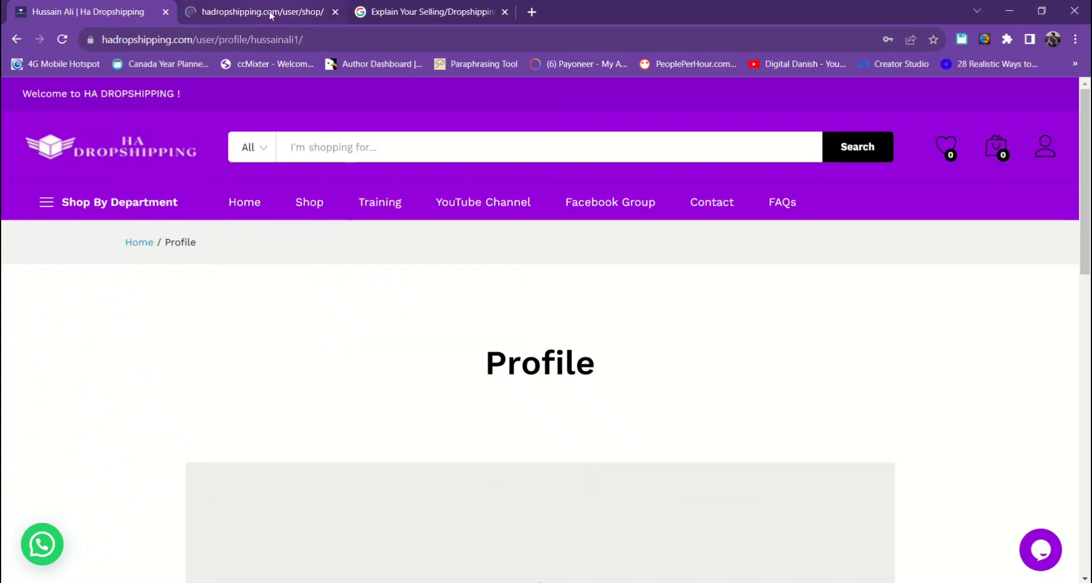
- Browse the Shop tab's products and pagination, then filter to the Babies & Toys category
{"action": "left_click", "coordinate": [270, 16]}
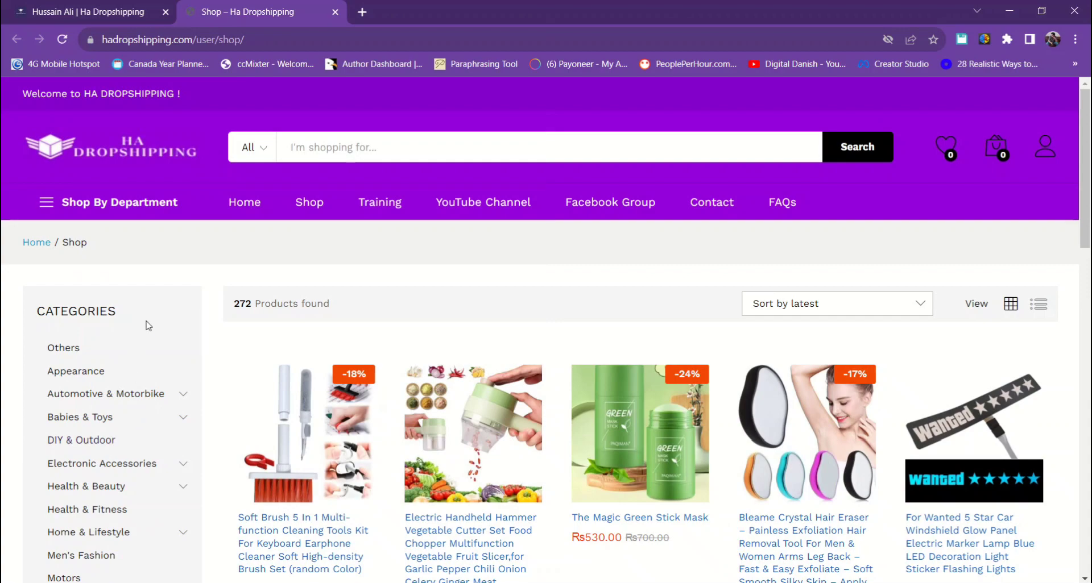
{"action": "scroll", "coordinate": [171, 336], "scroll_direction": "down", "scroll_amount": 3}
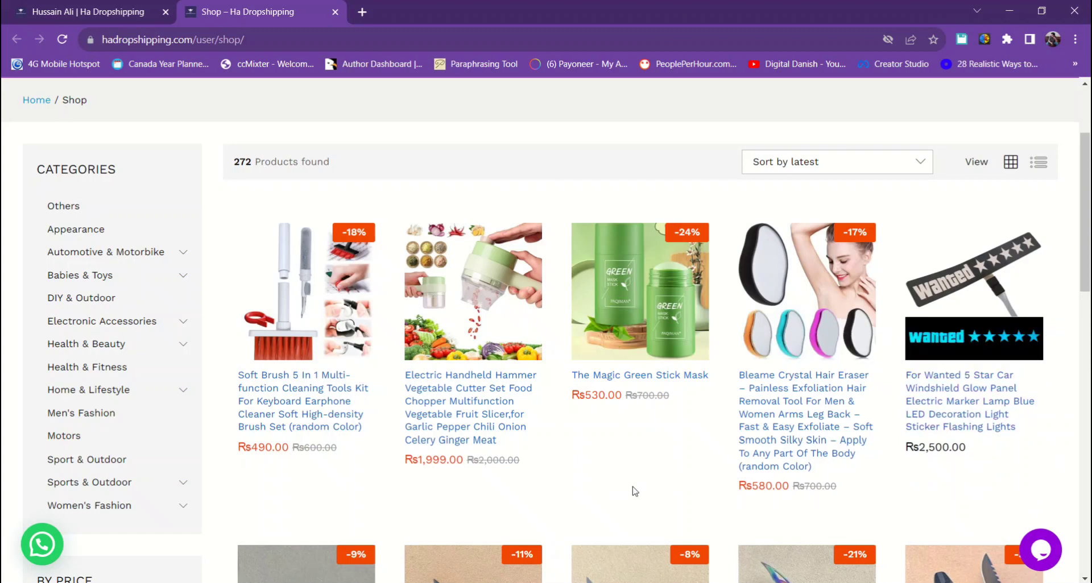
{"action": "scroll", "coordinate": [654, 483], "scroll_direction": "down", "scroll_amount": 6}
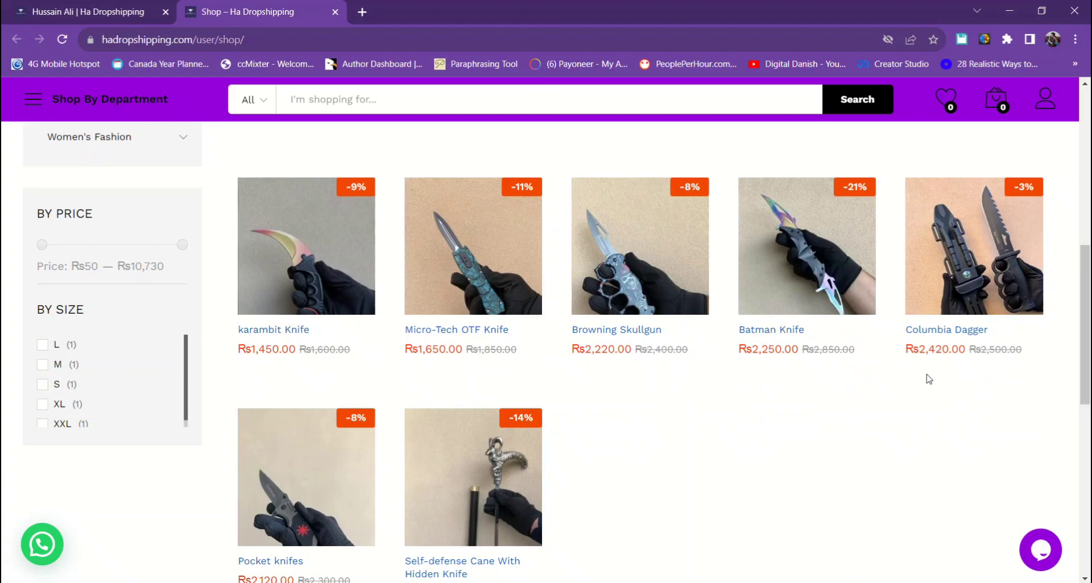
{"action": "scroll", "coordinate": [569, 395], "scroll_direction": "down", "scroll_amount": 1}
{"action": "scroll", "coordinate": [643, 396], "scroll_direction": "down", "scroll_amount": 5}
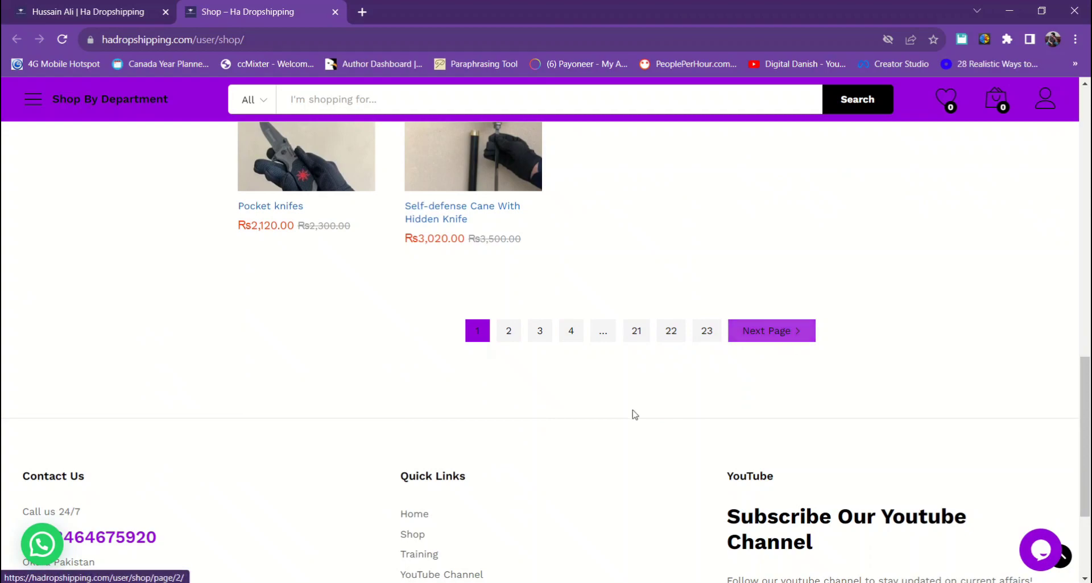
{"action": "scroll", "coordinate": [633, 411], "scroll_direction": "down", "scroll_amount": 2}
{"action": "scroll", "coordinate": [634, 414], "scroll_direction": "down", "scroll_amount": 1}
{"action": "scroll", "coordinate": [634, 414], "scroll_direction": "up", "scroll_amount": 10}
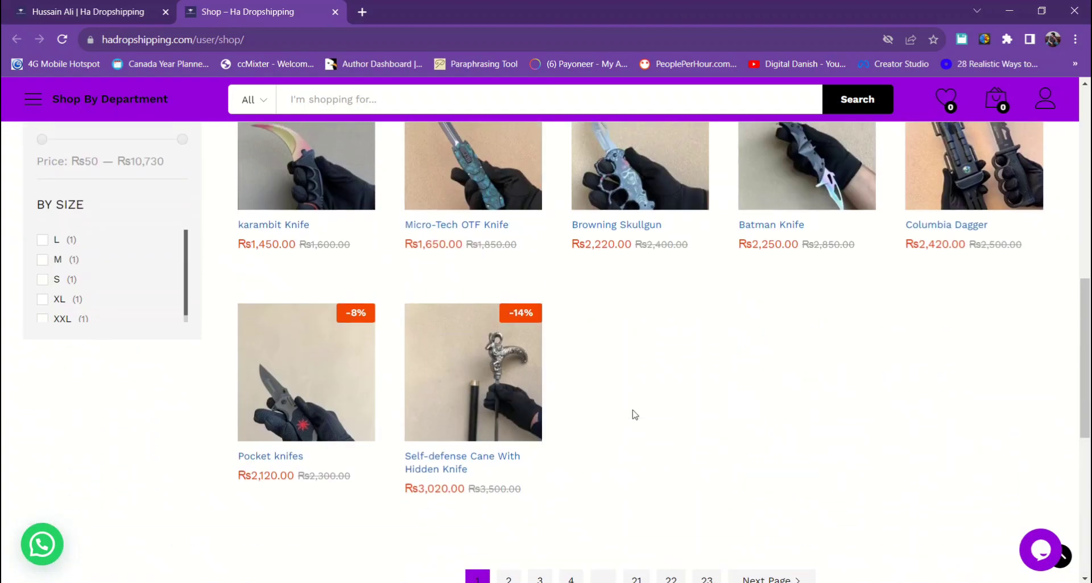
{"action": "scroll", "coordinate": [634, 416], "scroll_direction": "down", "scroll_amount": 1}
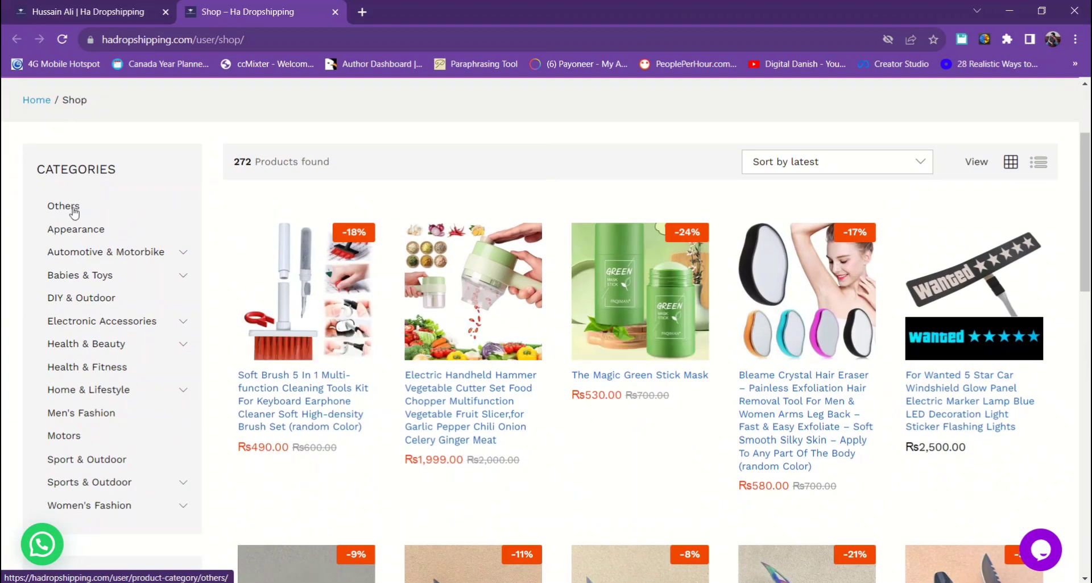
{"action": "left_click", "coordinate": [85, 275]}
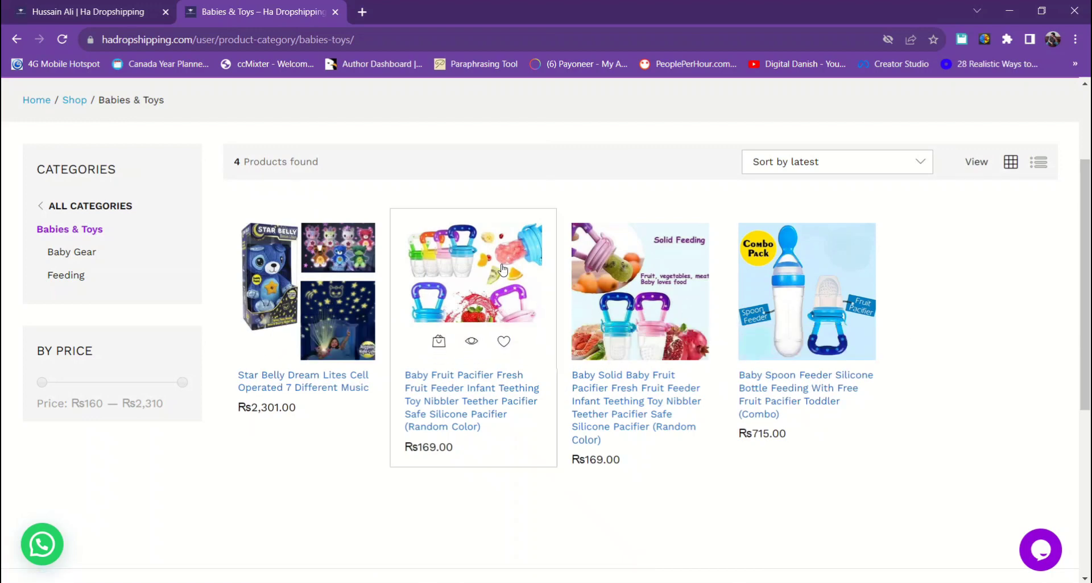
- Open the Baby Fruit Pacifier product page, priced Rs169.00 and in stock, and read its details
{"action": "left_click", "coordinate": [465, 275]}
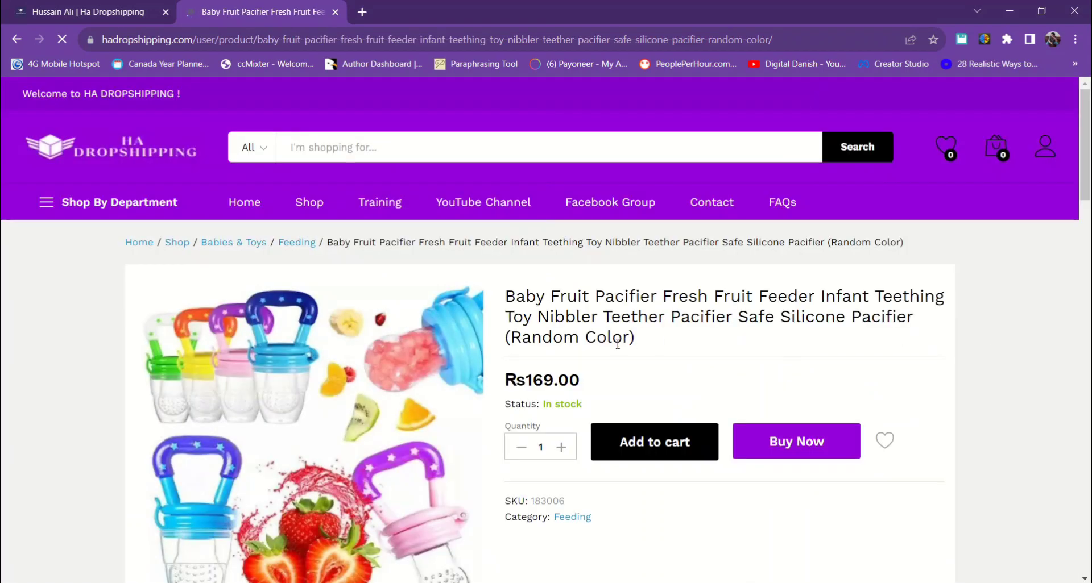
{"action": "left_click_drag", "start_coordinate": [535, 406], "coordinate": [597, 405]}
{"action": "left_click_drag", "start_coordinate": [506, 293], "coordinate": [764, 349]}
{"action": "left_click", "coordinate": [707, 368]}
{"action": "scroll", "coordinate": [708, 369], "scroll_direction": "down", "scroll_amount": 8}
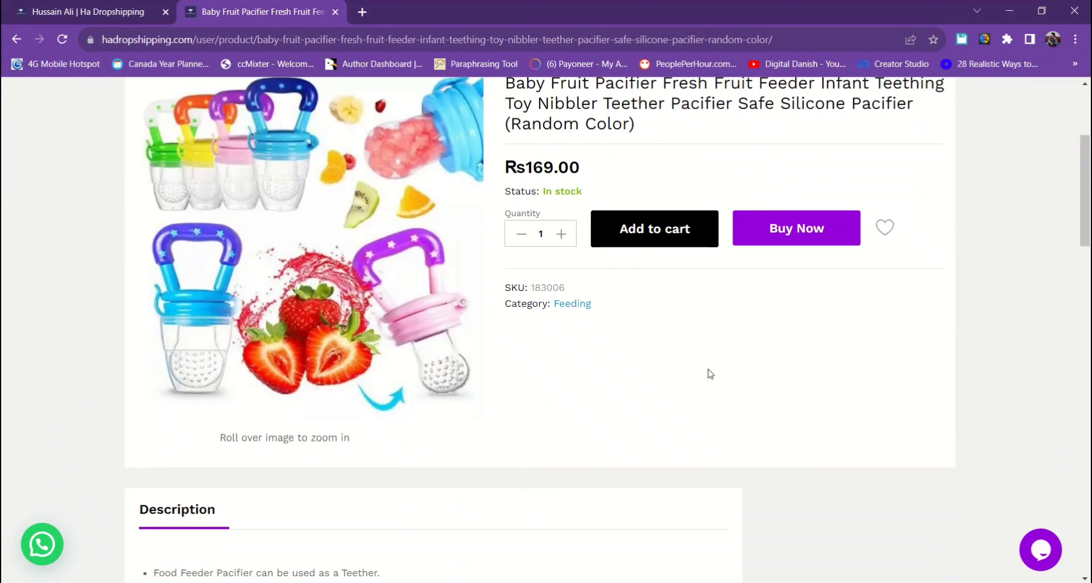
{"action": "scroll", "coordinate": [707, 369], "scroll_direction": "down", "scroll_amount": 12}
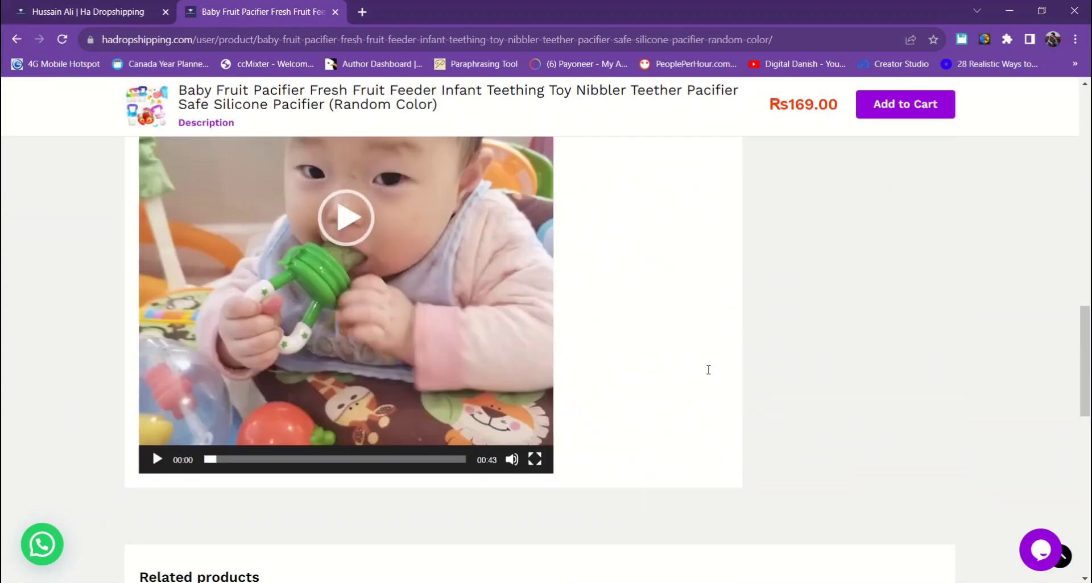
{"action": "scroll", "coordinate": [708, 370], "scroll_direction": "up", "scroll_amount": 15}
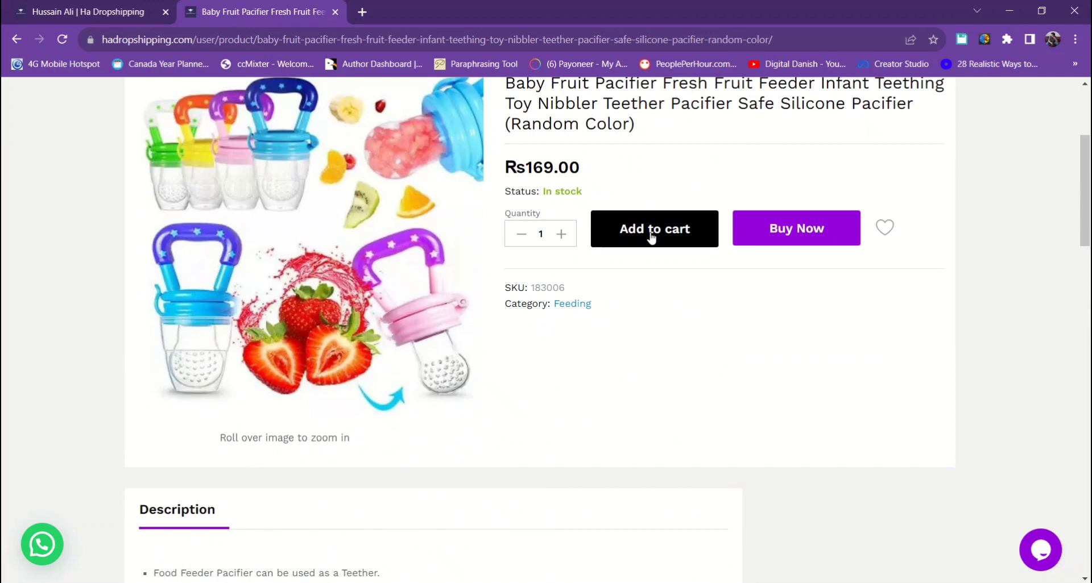
- Add the Baby Fruit Pacifier to the cart and look through its description and video
{"action": "left_click", "coordinate": [651, 238]}
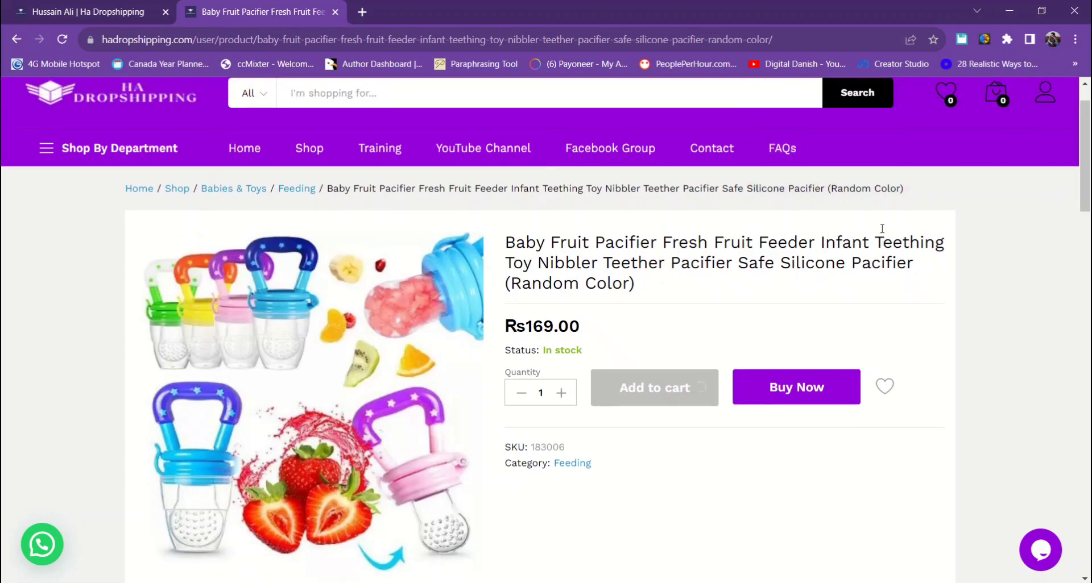
{"action": "scroll", "coordinate": [881, 222], "scroll_direction": "up", "scroll_amount": 2}
{"action": "mouse_move", "coordinate": [1004, 154]}
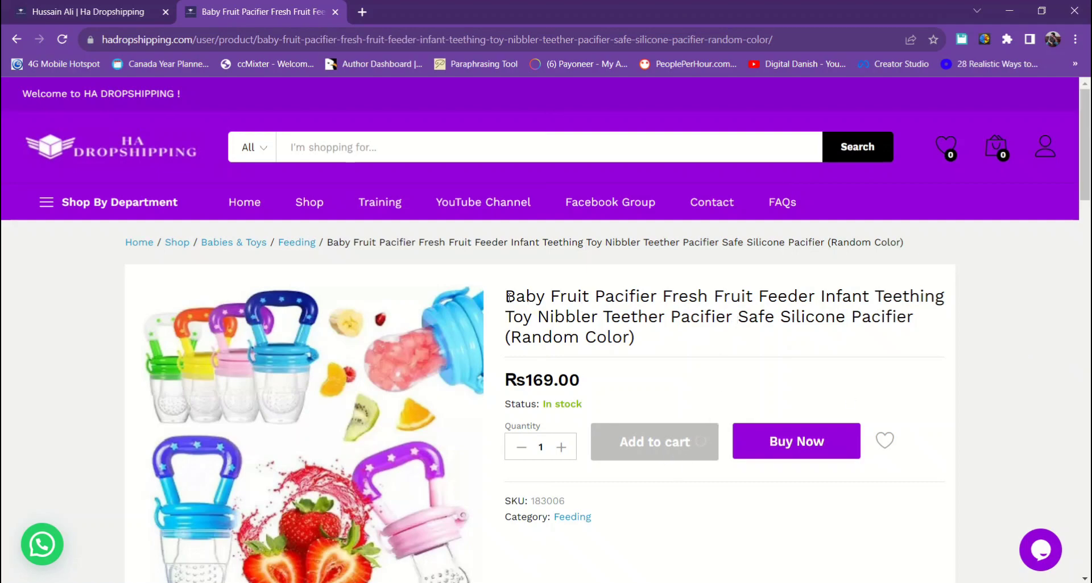
{"action": "scroll", "coordinate": [546, 339], "scroll_direction": "down", "scroll_amount": 4}
{"action": "scroll", "coordinate": [547, 341], "scroll_direction": "up", "scroll_amount": 4}
{"action": "scroll", "coordinate": [507, 382], "scroll_direction": "down", "scroll_amount": 1}
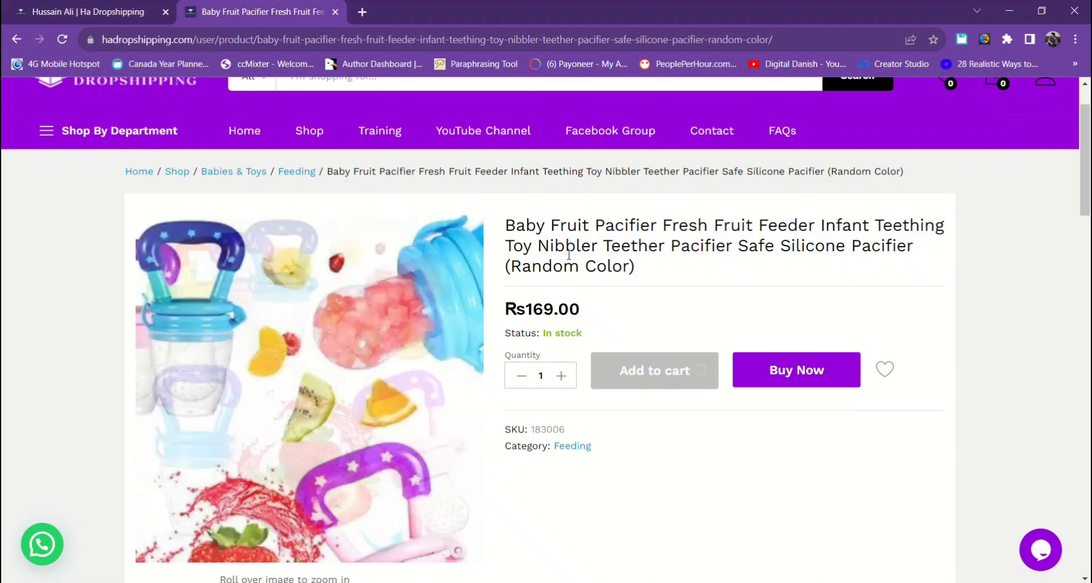
{"action": "scroll", "coordinate": [561, 394], "scroll_direction": "down", "scroll_amount": 5}
{"action": "scroll", "coordinate": [561, 391], "scroll_direction": "down", "scroll_amount": 2}
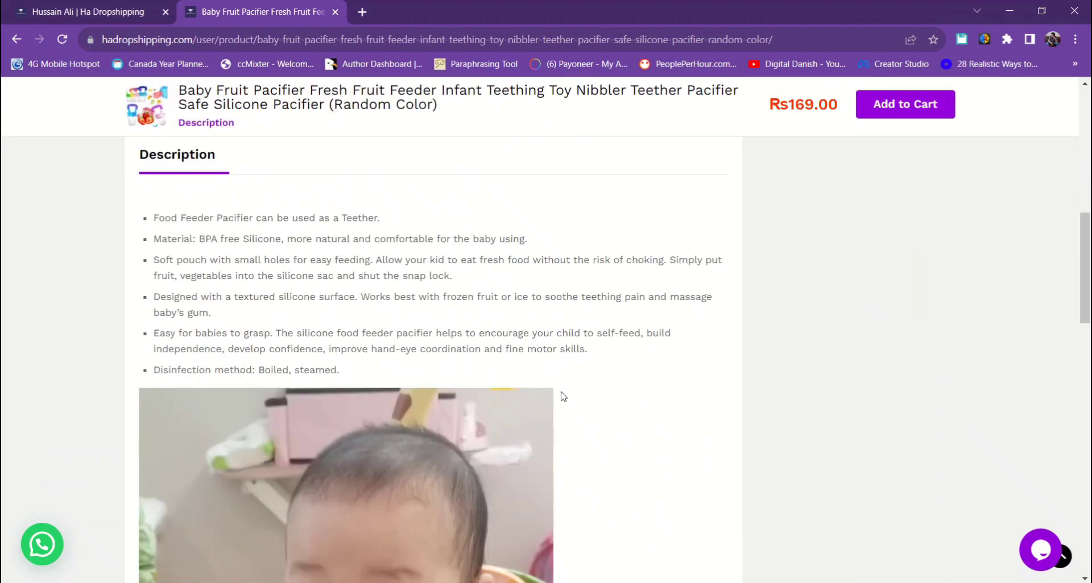
{"action": "scroll", "coordinate": [563, 396], "scroll_direction": "down", "scroll_amount": 15}
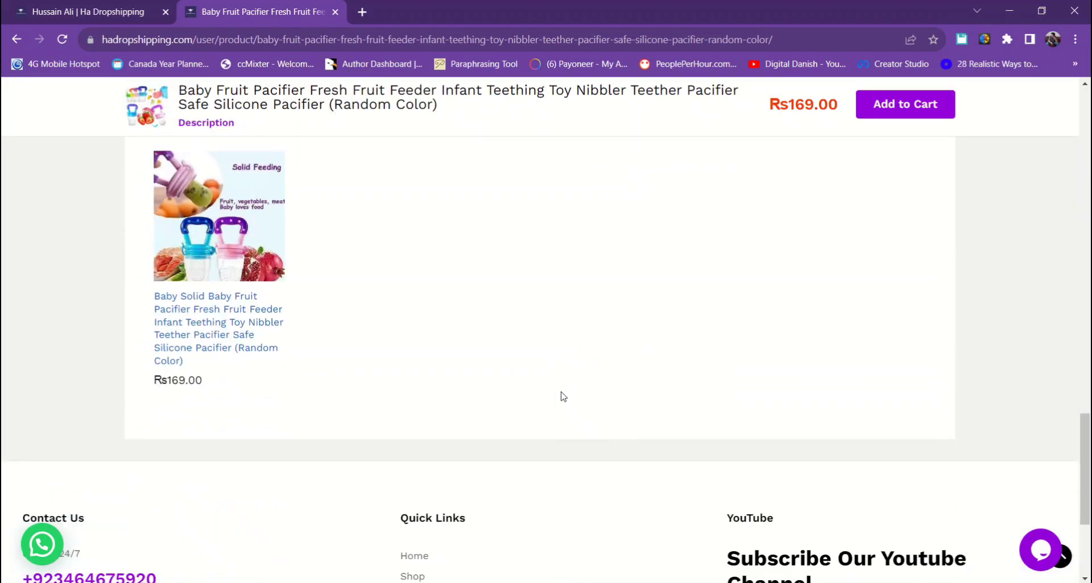
{"action": "scroll", "coordinate": [562, 396], "scroll_direction": "down", "scroll_amount": 2}
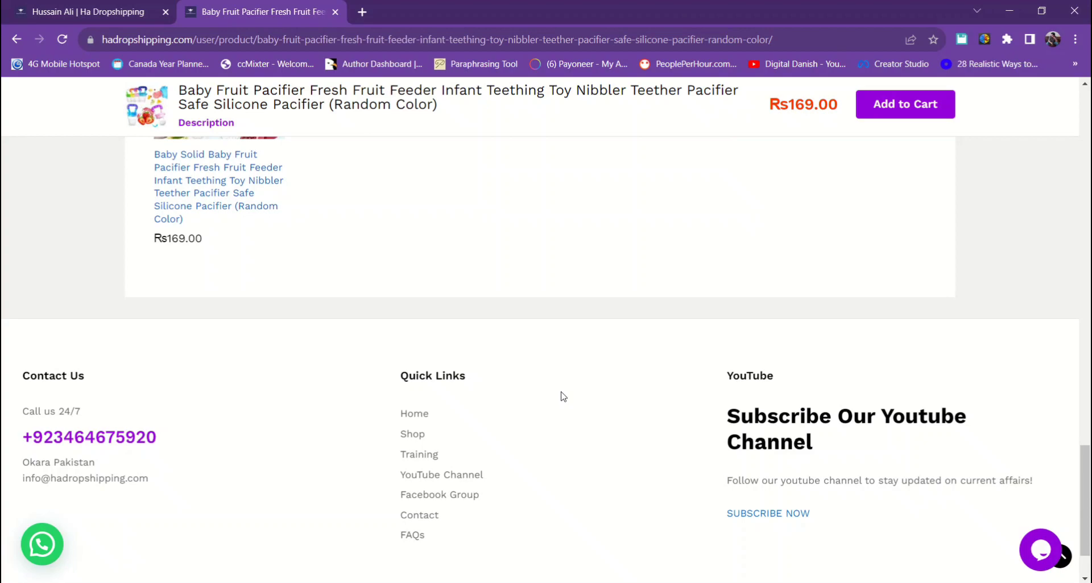
{"action": "scroll", "coordinate": [563, 397], "scroll_direction": "up", "scroll_amount": 17}
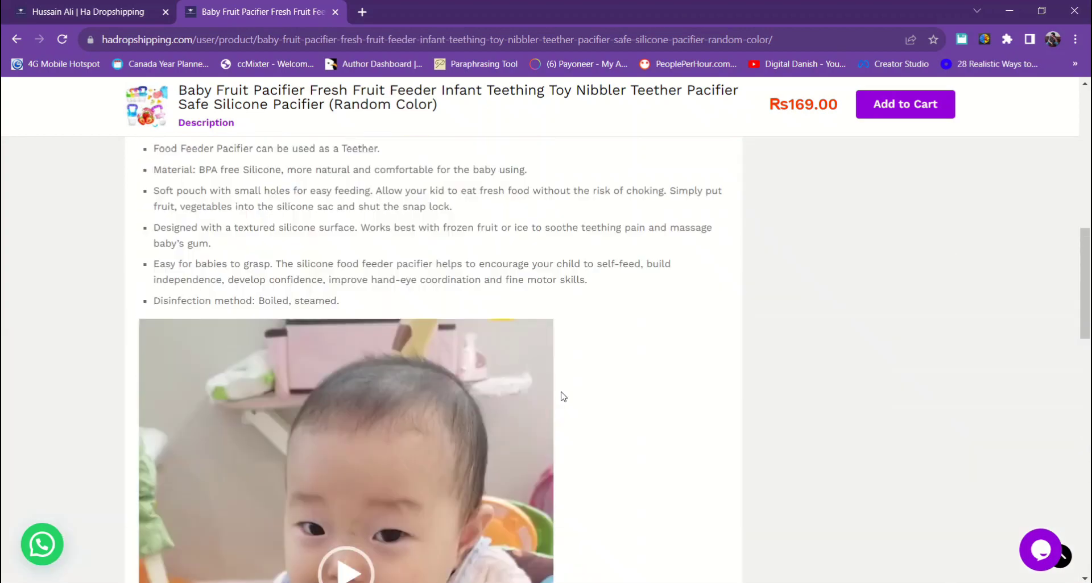
{"action": "scroll", "coordinate": [563, 393], "scroll_direction": "up", "scroll_amount": 1}
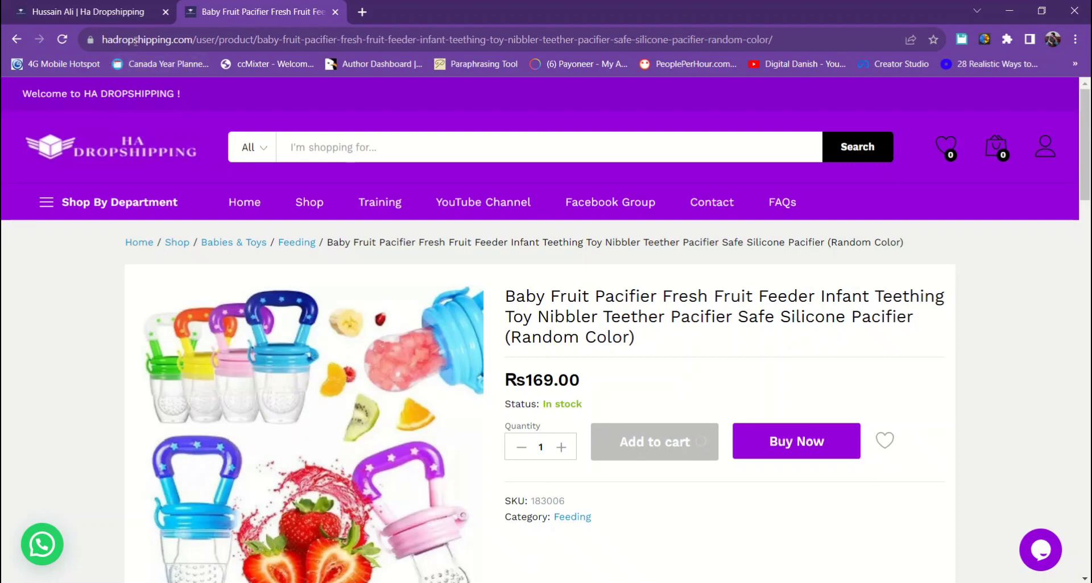
- Check out the refreshed cart with Cash on delivery, noting the Rs369.00 total with Rs200.00 shipping
{"action": "left_click", "coordinate": [60, 41]}
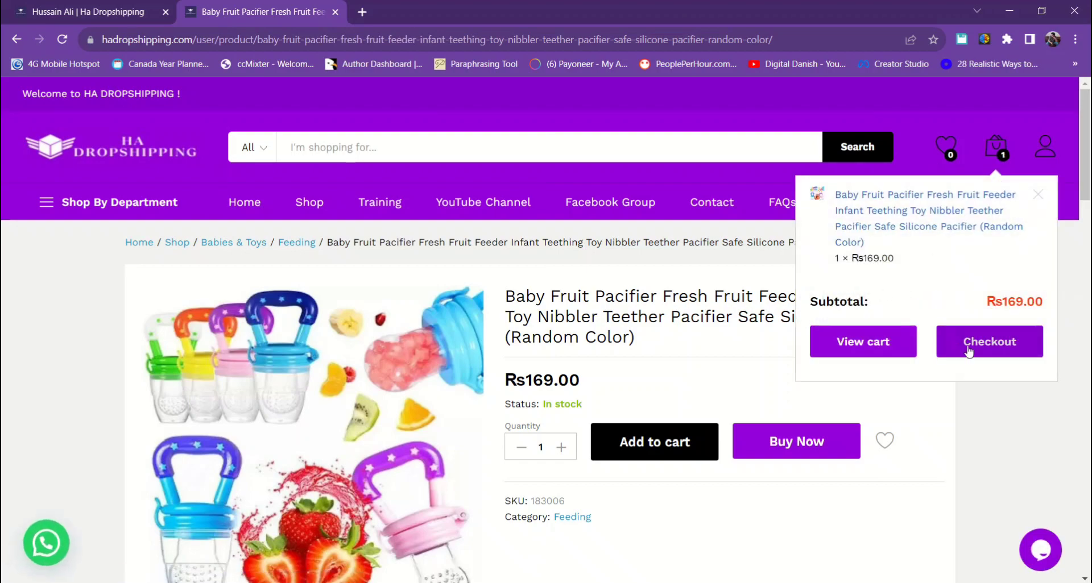
{"action": "left_click", "coordinate": [988, 349]}
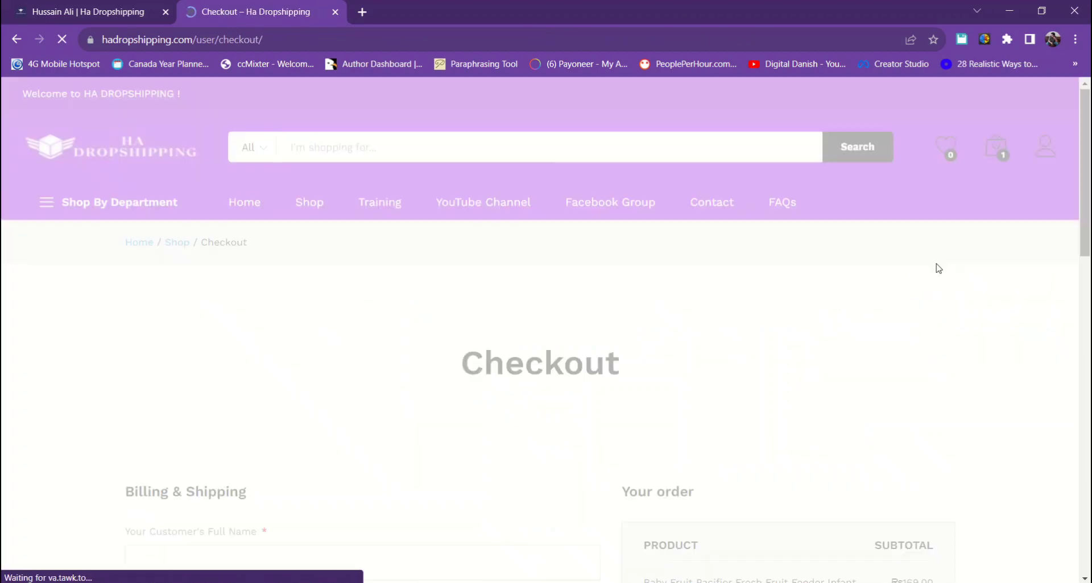
{"action": "scroll", "coordinate": [585, 297], "scroll_direction": "down", "scroll_amount": 4}
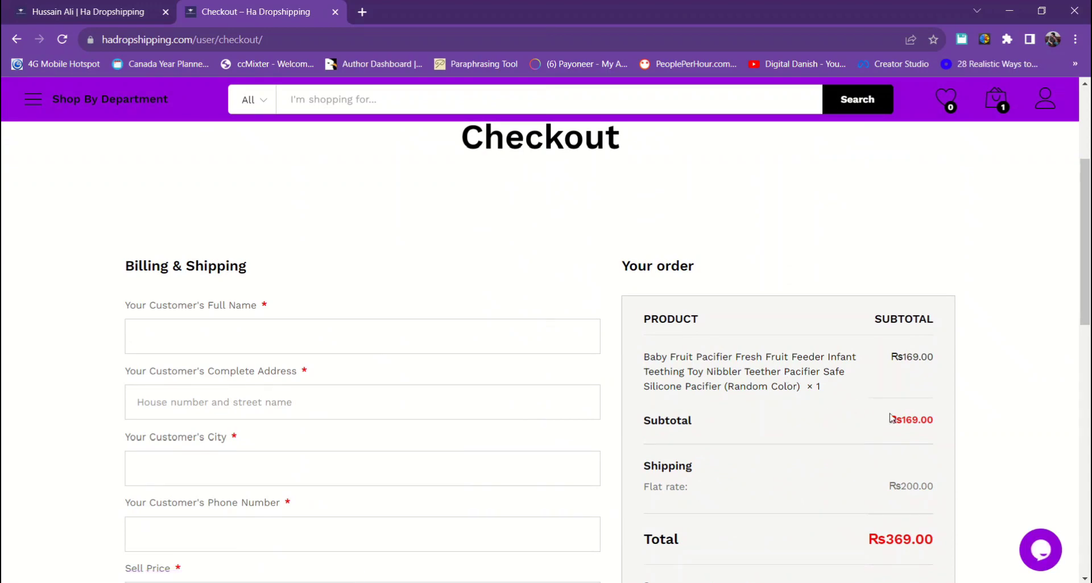
{"action": "scroll", "coordinate": [853, 398], "scroll_direction": "down", "scroll_amount": 3}
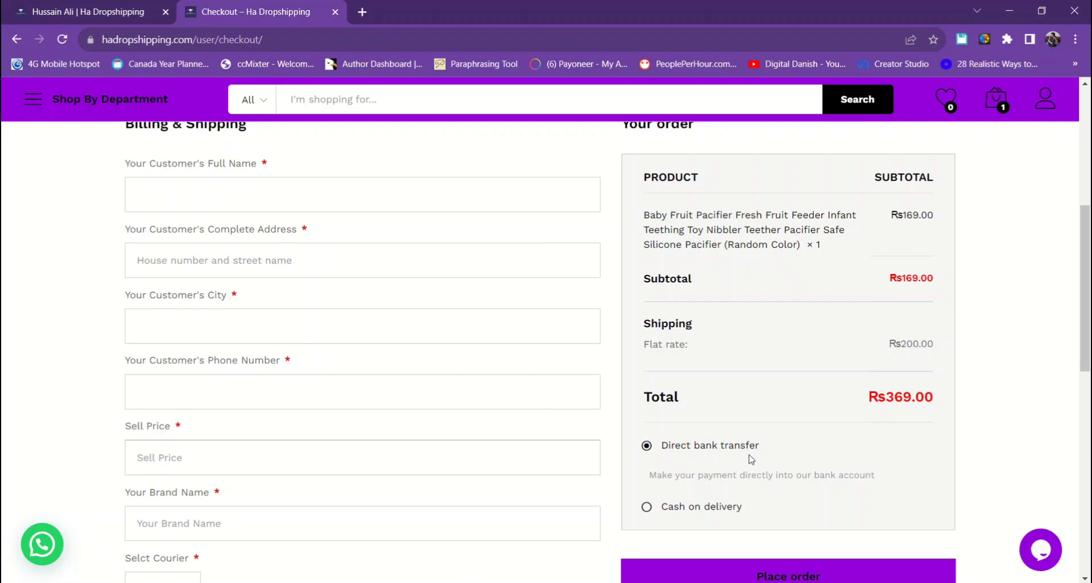
{"action": "scroll", "coordinate": [750, 459], "scroll_direction": "down", "scroll_amount": 1}
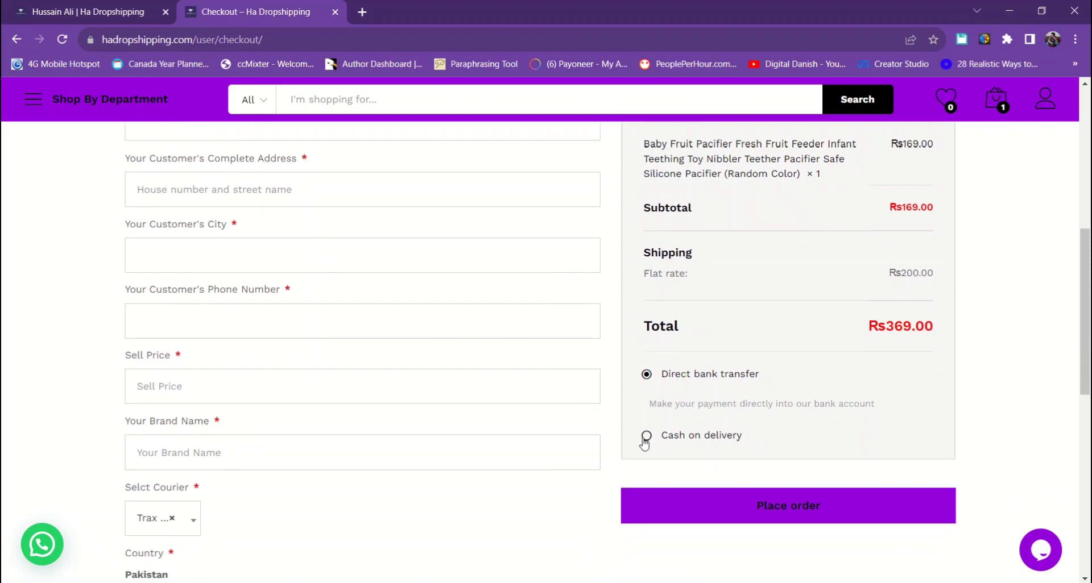
{"action": "left_click", "coordinate": [646, 436]}
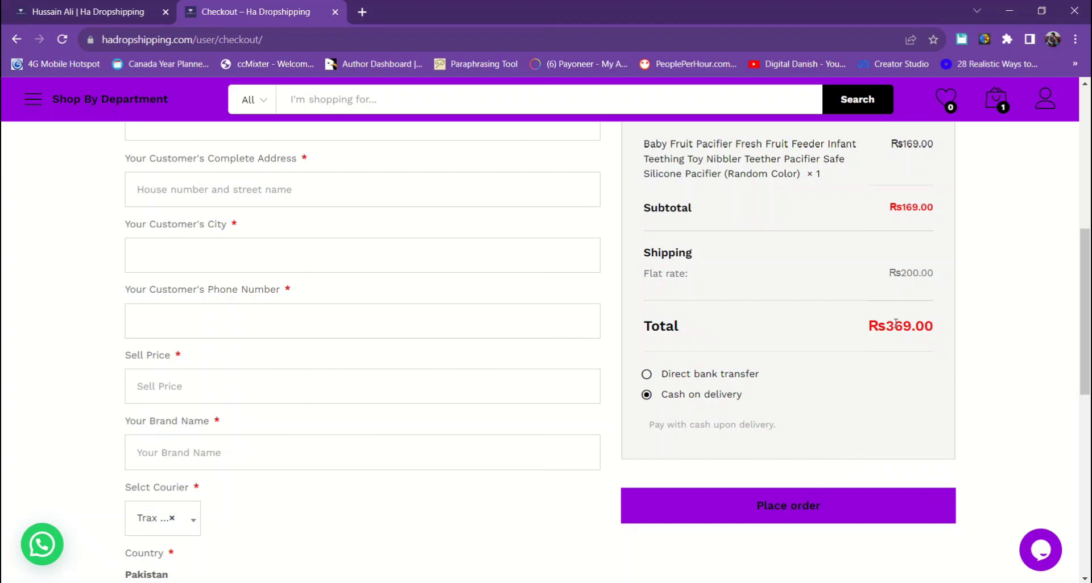
{"action": "left_click_drag", "start_coordinate": [888, 326], "coordinate": [937, 332]}
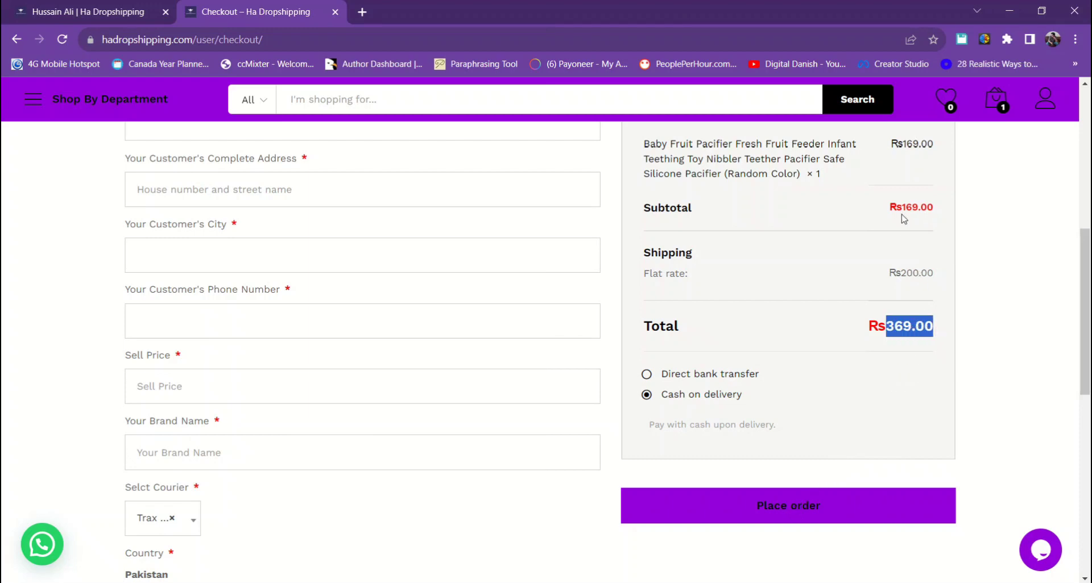
{"action": "scroll", "coordinate": [948, 396], "scroll_direction": "up", "scroll_amount": 1}
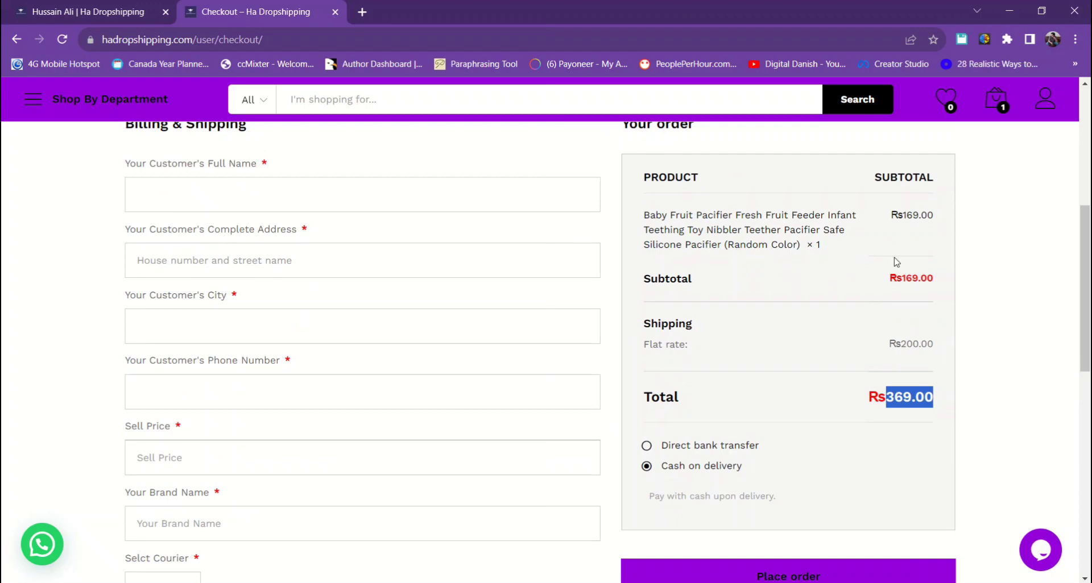
- Review the courier list, keeping Trax Courier for now, and enter a Sell Price of 500
{"action": "scroll", "coordinate": [811, 427], "scroll_direction": "down", "scroll_amount": 1}
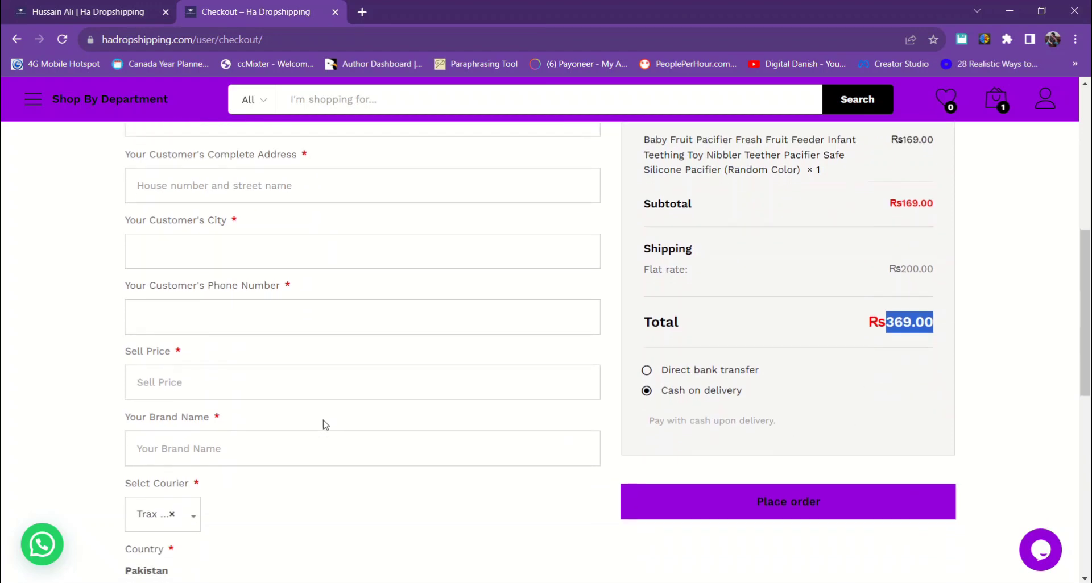
{"action": "scroll", "coordinate": [324, 423], "scroll_direction": "down", "scroll_amount": 2}
{"action": "left_click", "coordinate": [189, 383]}
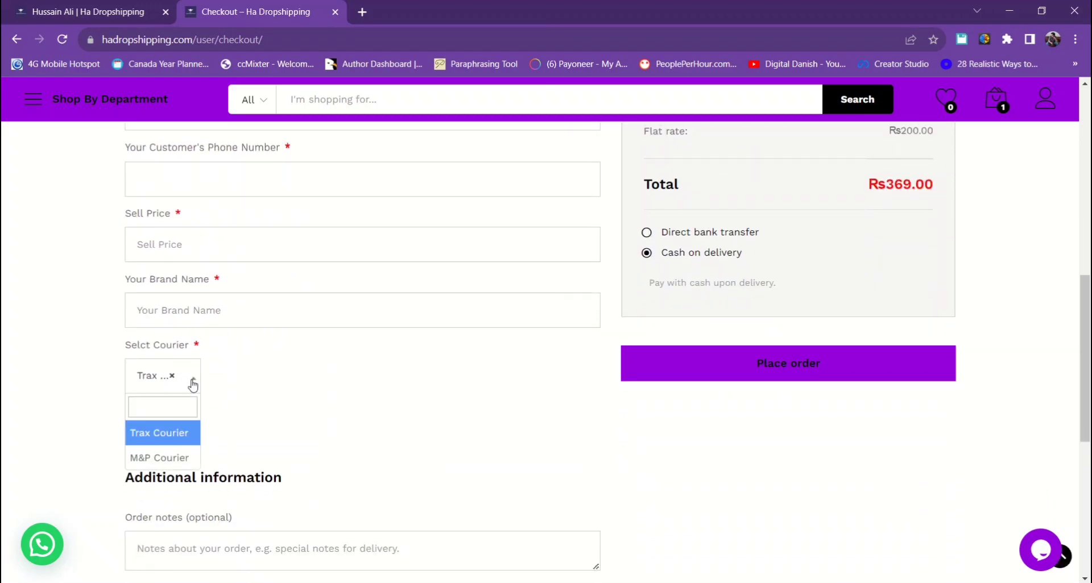
{"action": "left_click", "coordinate": [277, 427]}
{"action": "scroll", "coordinate": [407, 410], "scroll_direction": "down", "scroll_amount": 2}
{"action": "scroll", "coordinate": [409, 408], "scroll_direction": "up", "scroll_amount": 6}
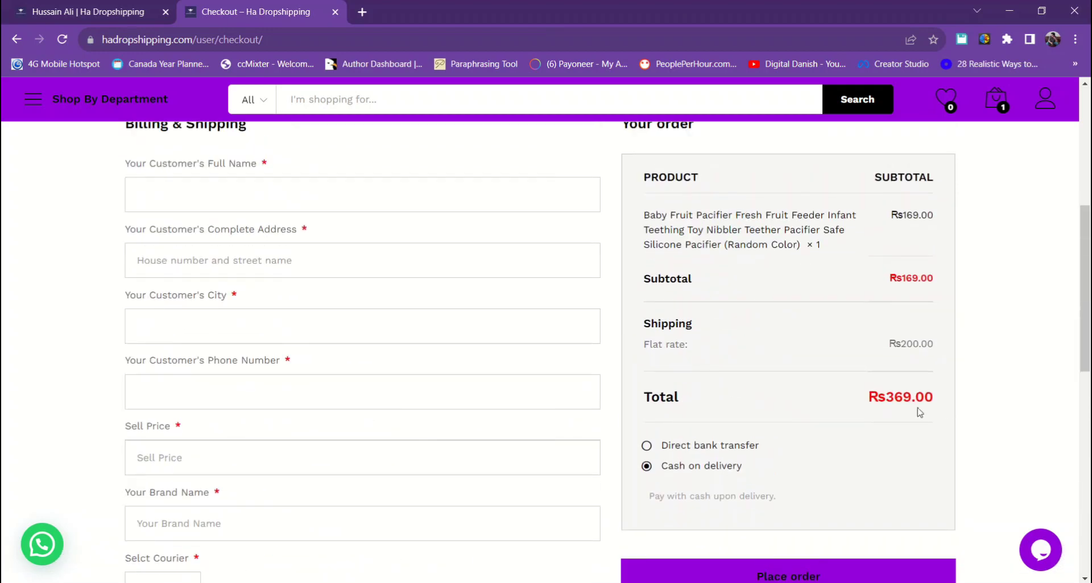
{"action": "double_click", "coordinate": [891, 399]}
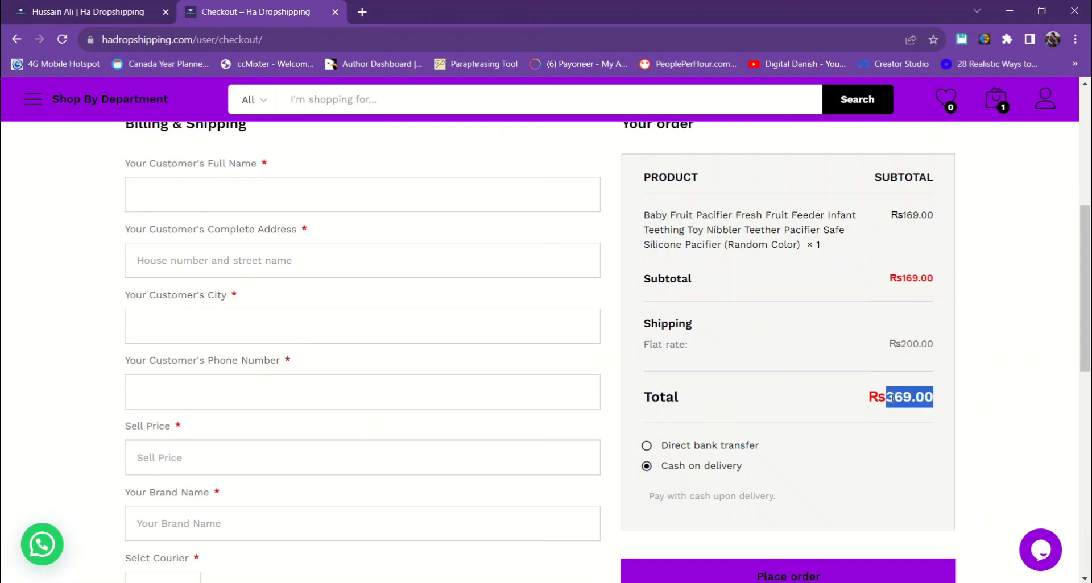
{"action": "left_click", "coordinate": [233, 466]}
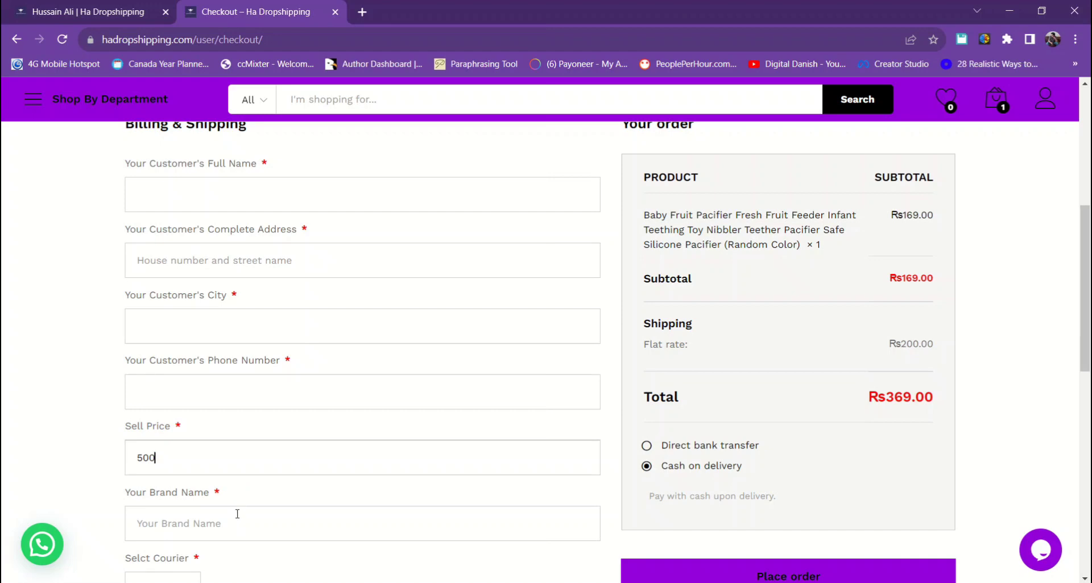
{"action": "left_click", "coordinate": [229, 398]}
{"action": "left_click", "coordinate": [411, 470]}
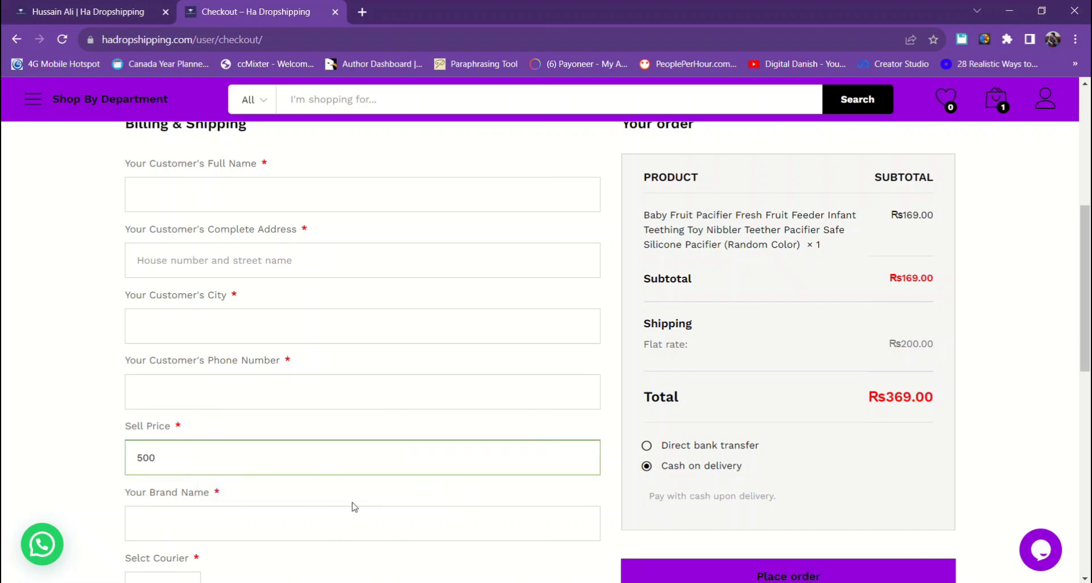
{"action": "scroll", "coordinate": [205, 458], "scroll_direction": "down", "scroll_amount": 2}
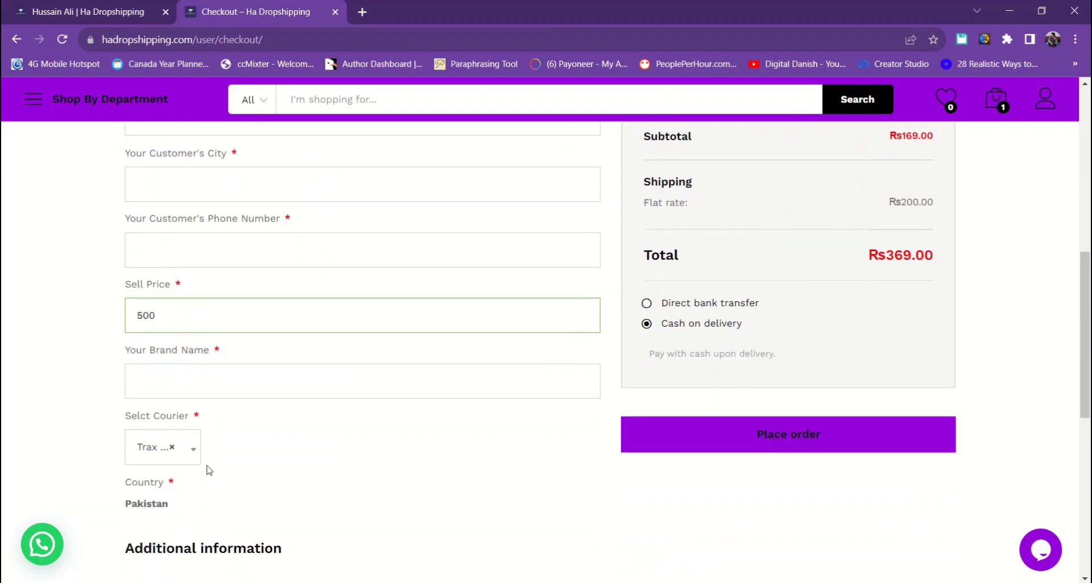
{"action": "scroll", "coordinate": [208, 468], "scroll_direction": "up", "scroll_amount": 2}
{"action": "scroll", "coordinate": [208, 469], "scroll_direction": "down", "scroll_amount": 2}
- Switch the courier from Trax Courier to M&P Courier
{"action": "left_click", "coordinate": [183, 454]}
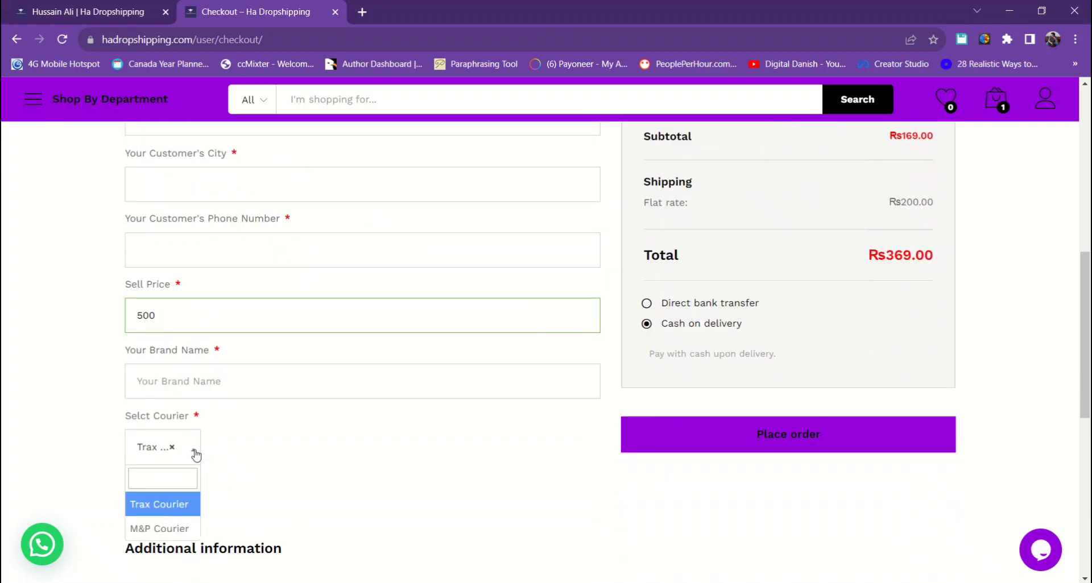
{"action": "left_click", "coordinate": [159, 528]}
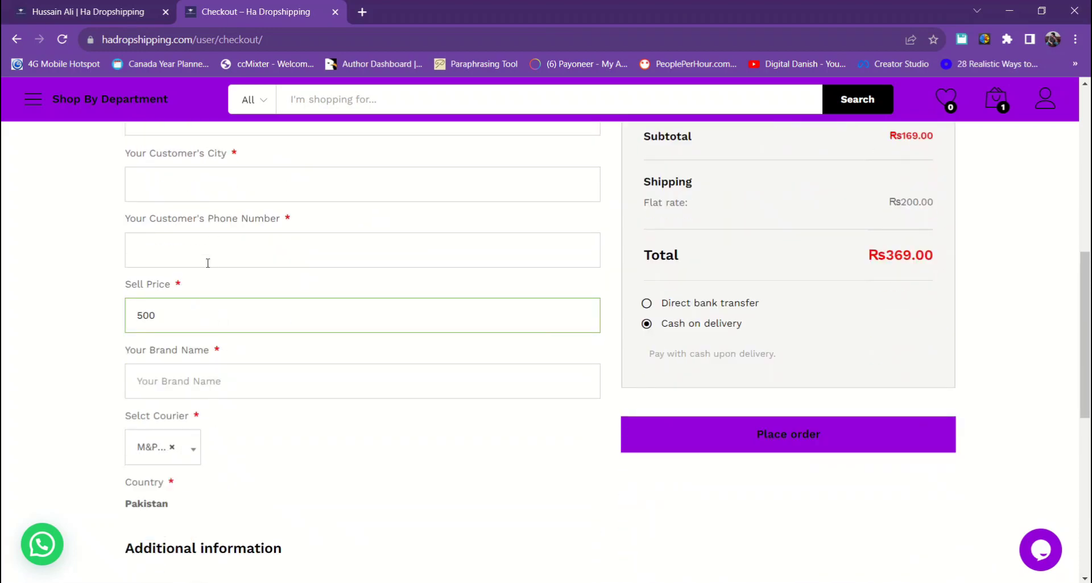
{"action": "scroll", "coordinate": [208, 263], "scroll_direction": "up", "scroll_amount": 5}
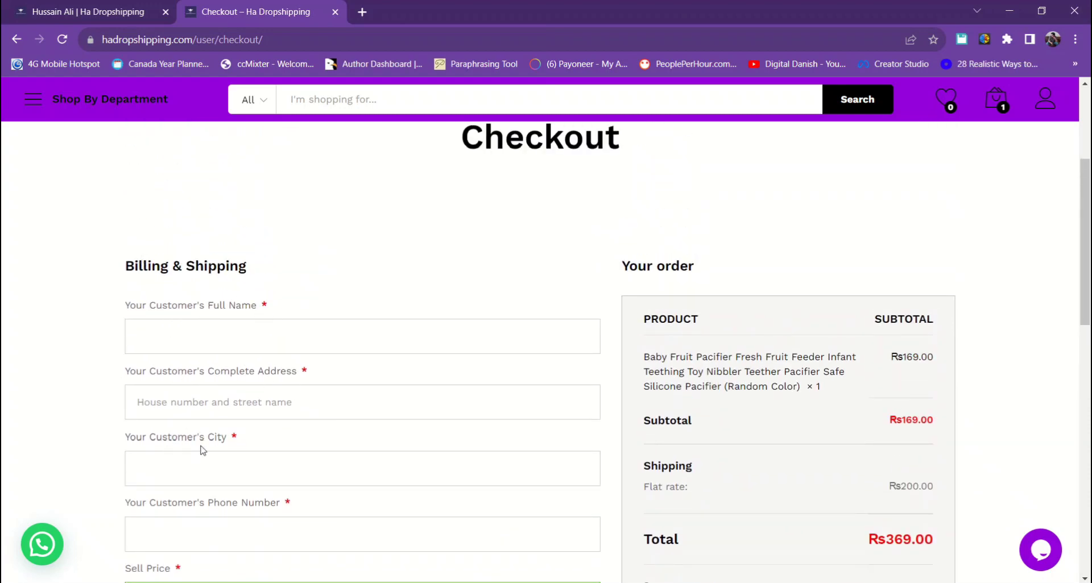
{"action": "scroll", "coordinate": [286, 448], "scroll_direction": "down", "scroll_amount": 1}
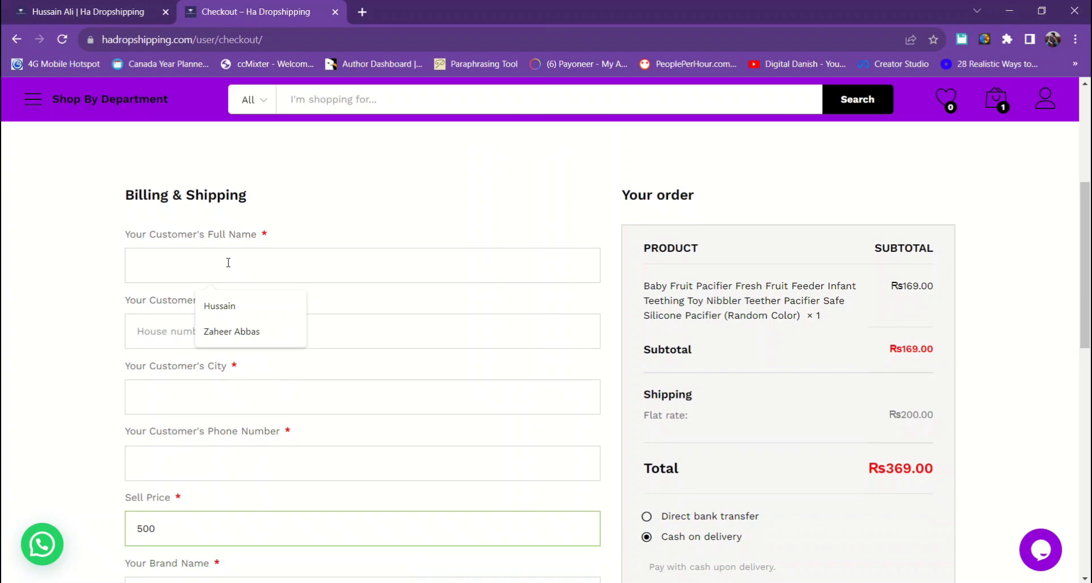
- Autofill the customer's full name, address and city, and enter the customer's phone number
{"action": "left_click", "coordinate": [219, 306]}
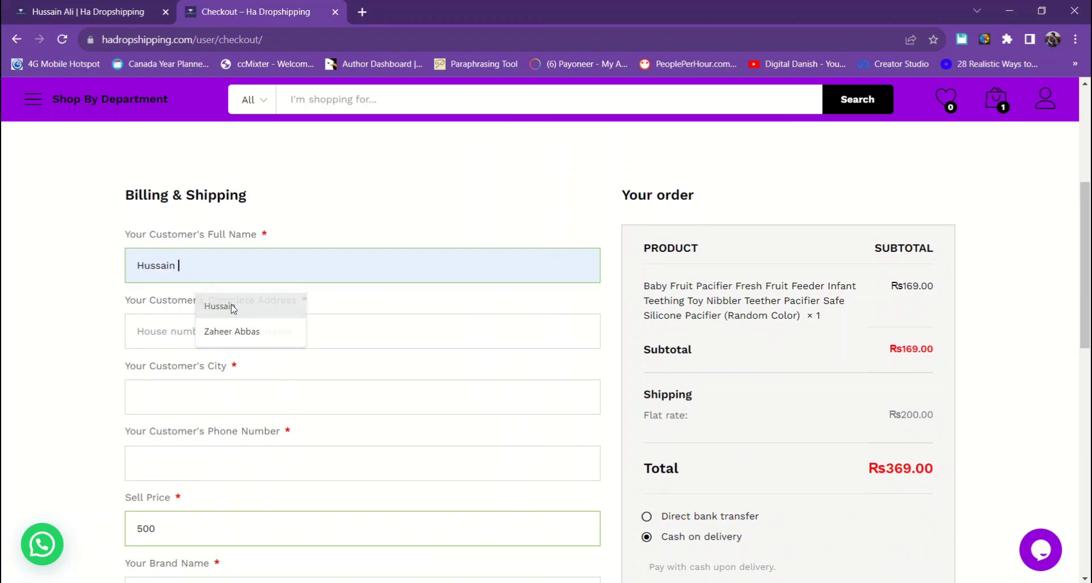
{"action": "left_click", "coordinate": [180, 323]}
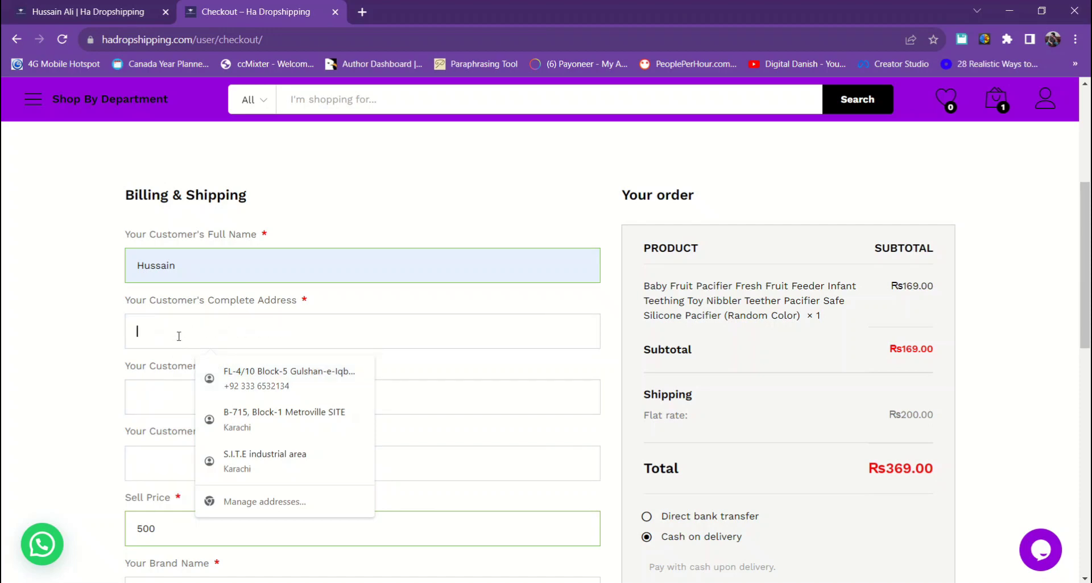
{"action": "left_click", "coordinate": [215, 459]}
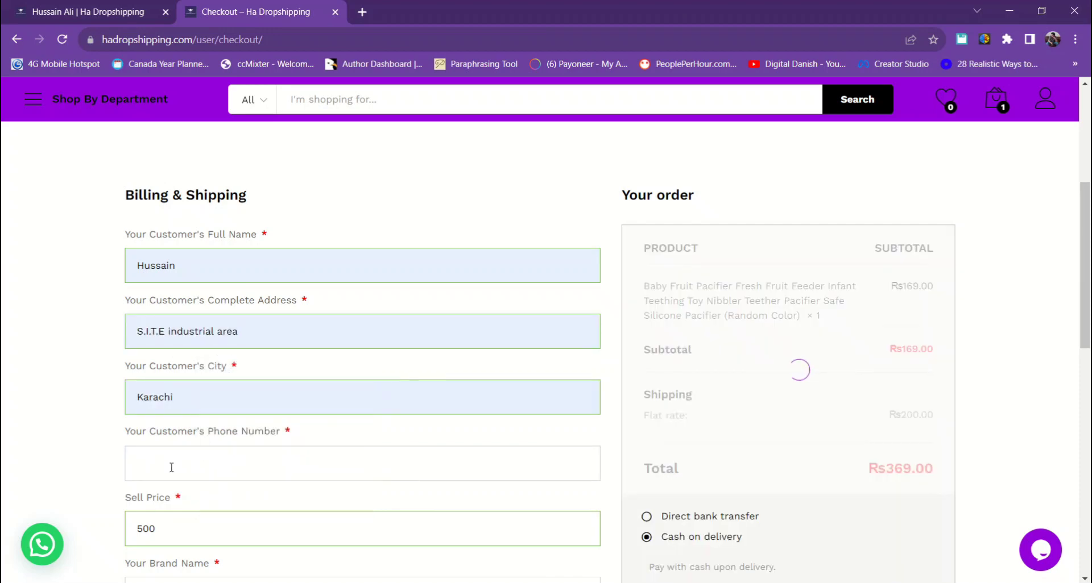
{"action": "left_click", "coordinate": [171, 468]}
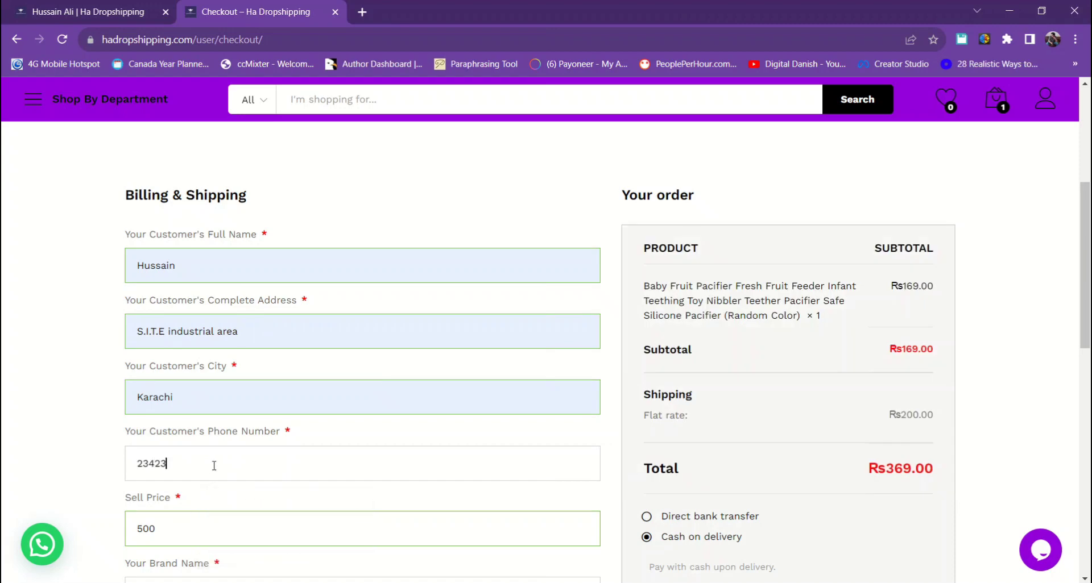
{"action": "scroll", "coordinate": [234, 478], "scroll_direction": "down", "scroll_amount": 3}
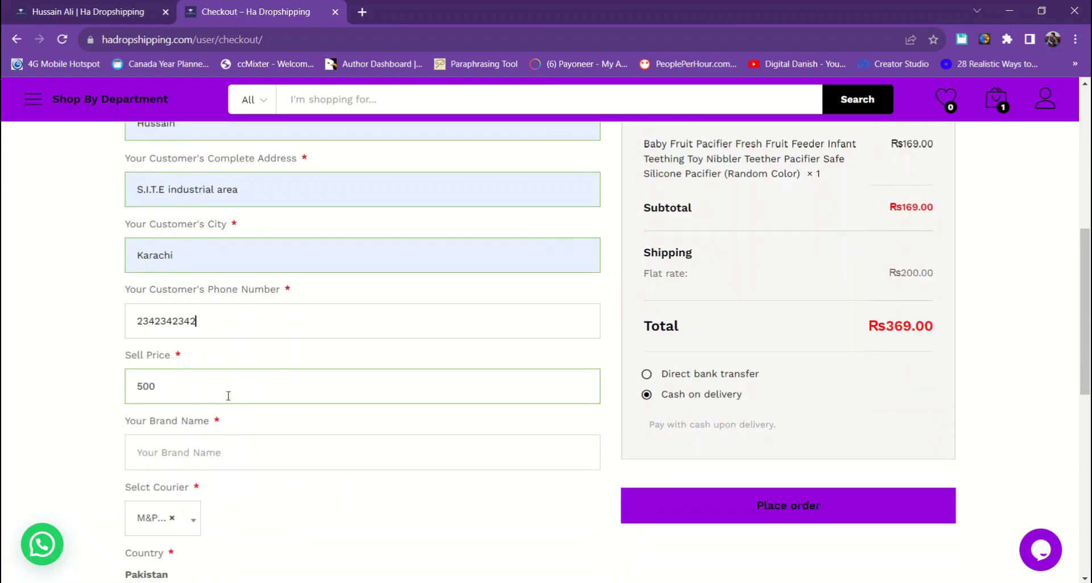
- Enter 'asdasdasd' as the brand name and return to the sell price field
{"action": "left_click", "coordinate": [217, 454]}
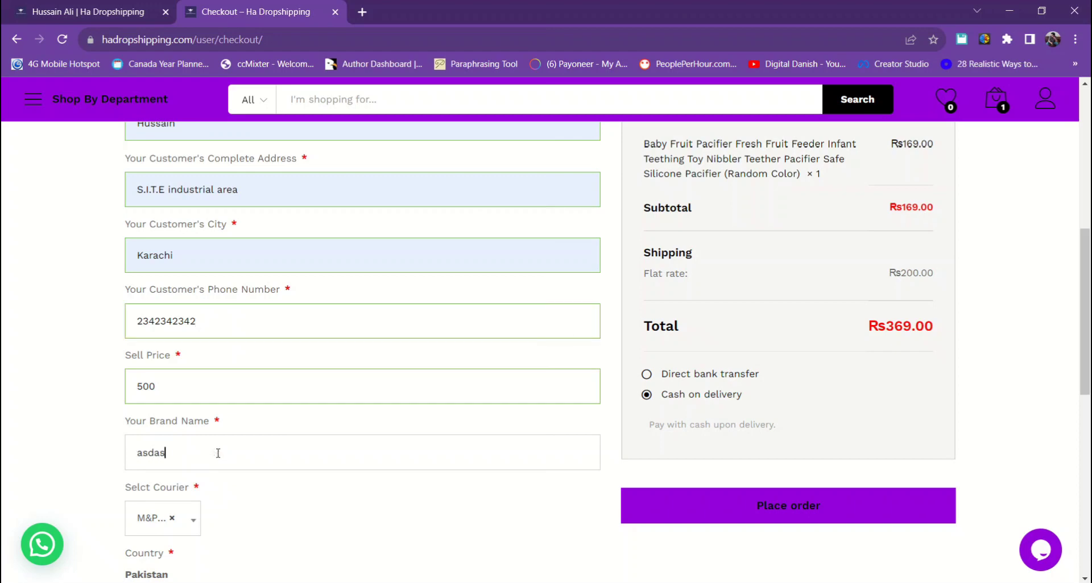
{"action": "scroll", "coordinate": [236, 481], "scroll_direction": "down", "scroll_amount": 4}
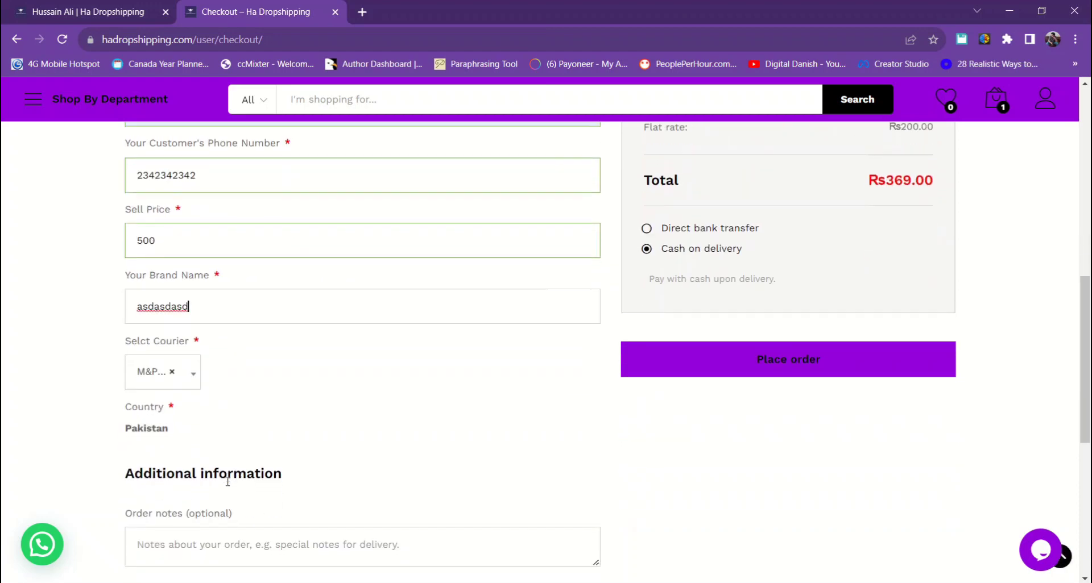
{"action": "scroll", "coordinate": [192, 407], "scroll_direction": "up", "scroll_amount": 4}
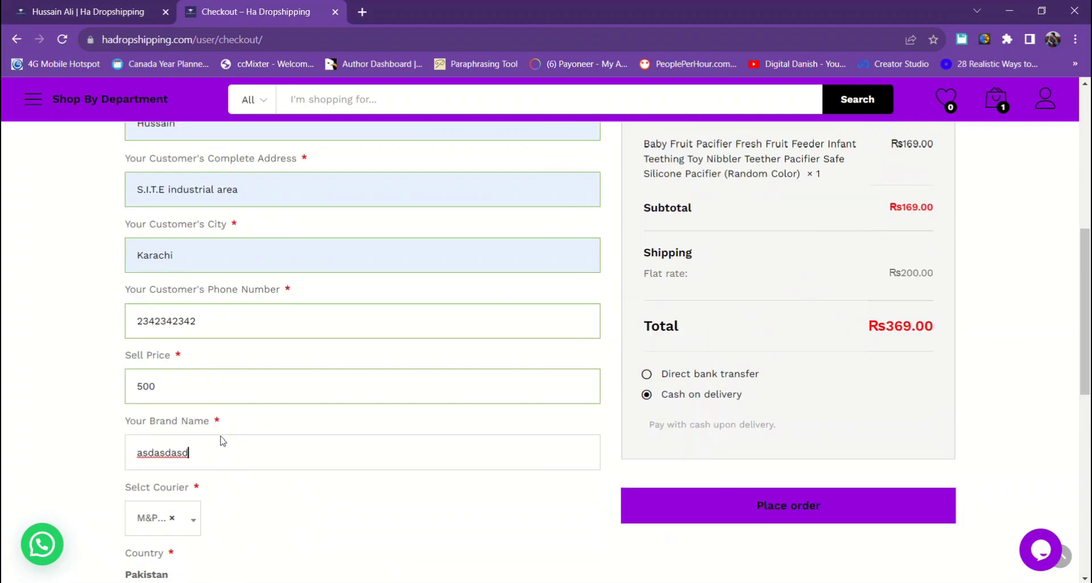
{"action": "scroll", "coordinate": [174, 371], "scroll_direction": "up", "scroll_amount": 1}
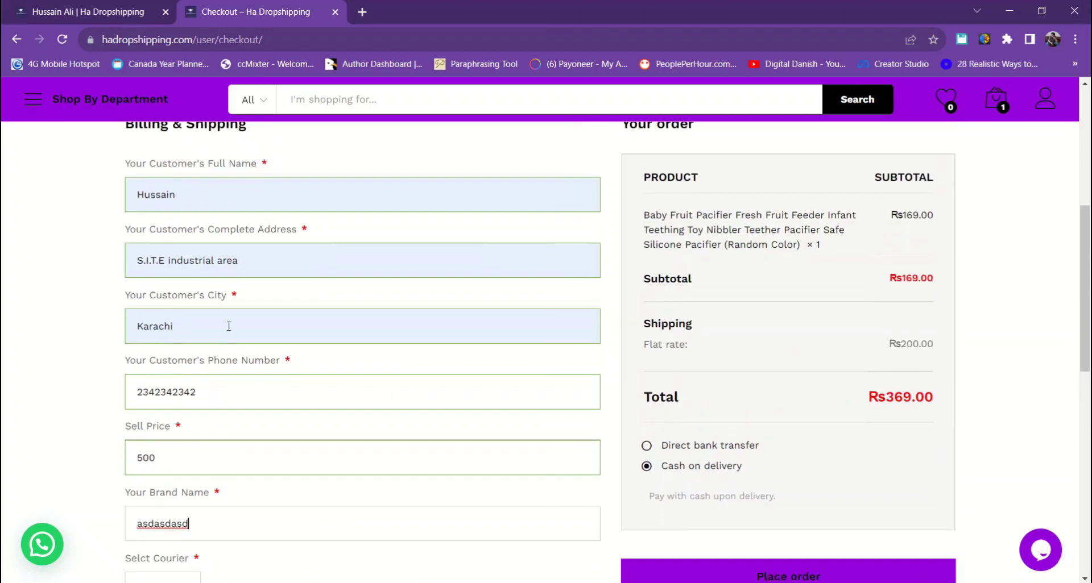
{"action": "scroll", "coordinate": [353, 390], "scroll_direction": "up", "scroll_amount": 2}
{"action": "scroll", "coordinate": [354, 392], "scroll_direction": "down", "scroll_amount": 4}
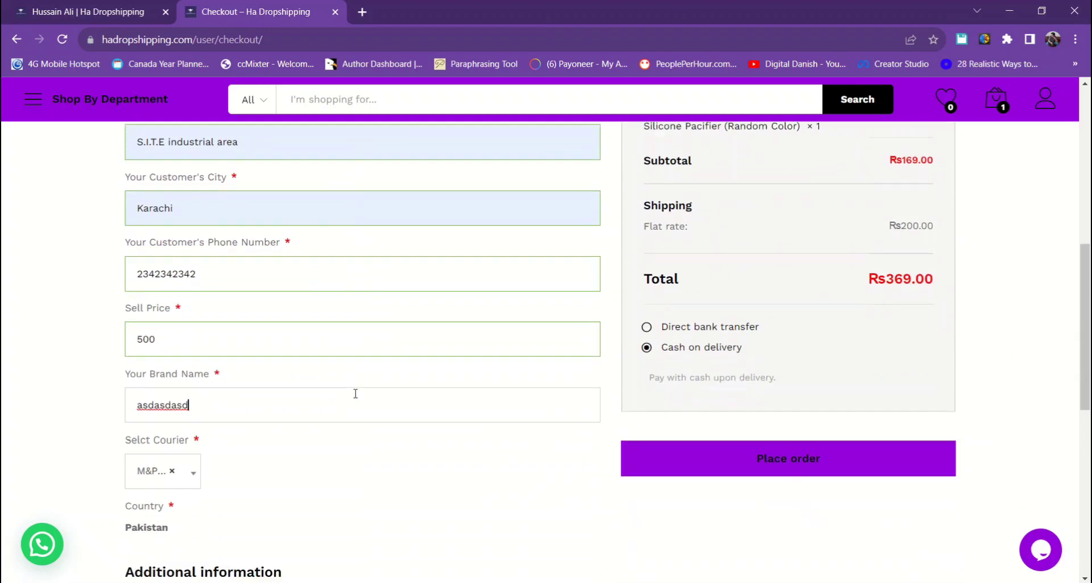
{"action": "left_click", "coordinate": [223, 305]}
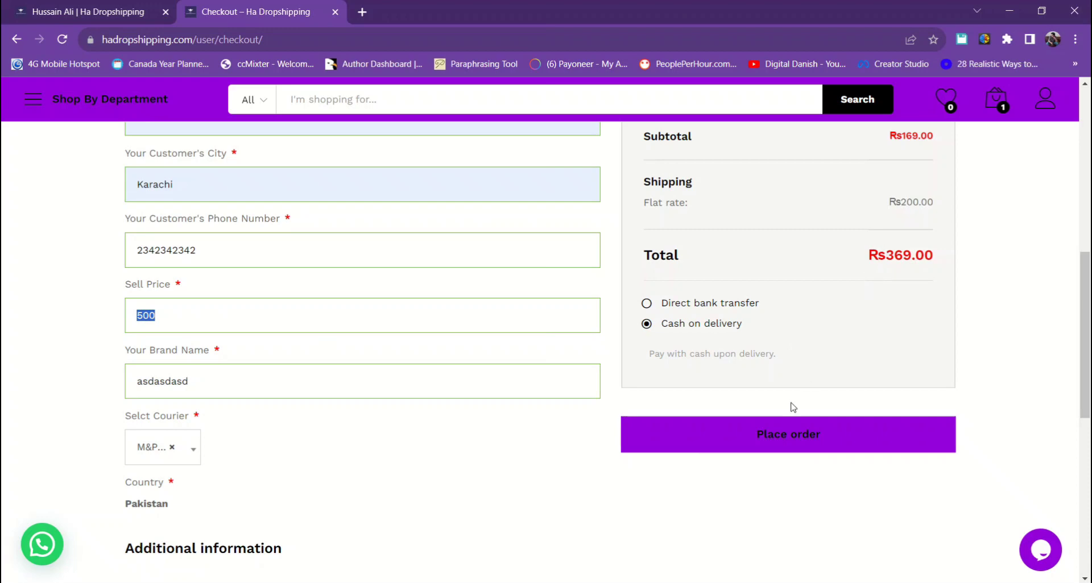
{"action": "scroll", "coordinate": [657, 503], "scroll_direction": "down", "scroll_amount": 3}
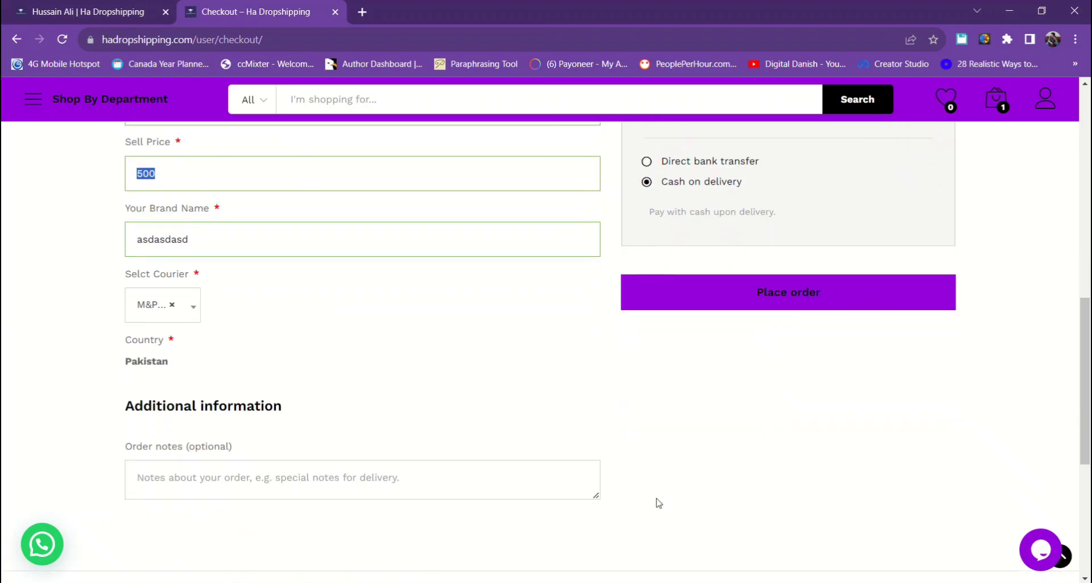
{"action": "scroll", "coordinate": [659, 503], "scroll_direction": "up", "scroll_amount": 10}
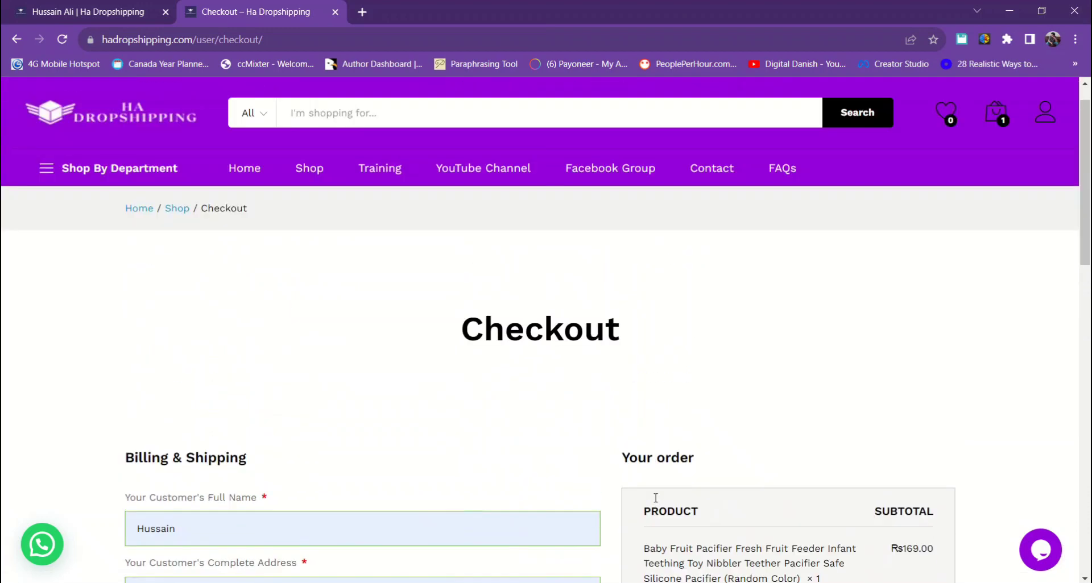
- Remove the Baby Fruit Pacifier from the cart, leaving the cart count at 0
{"action": "scroll", "coordinate": [655, 498], "scroll_direction": "down", "scroll_amount": 10}
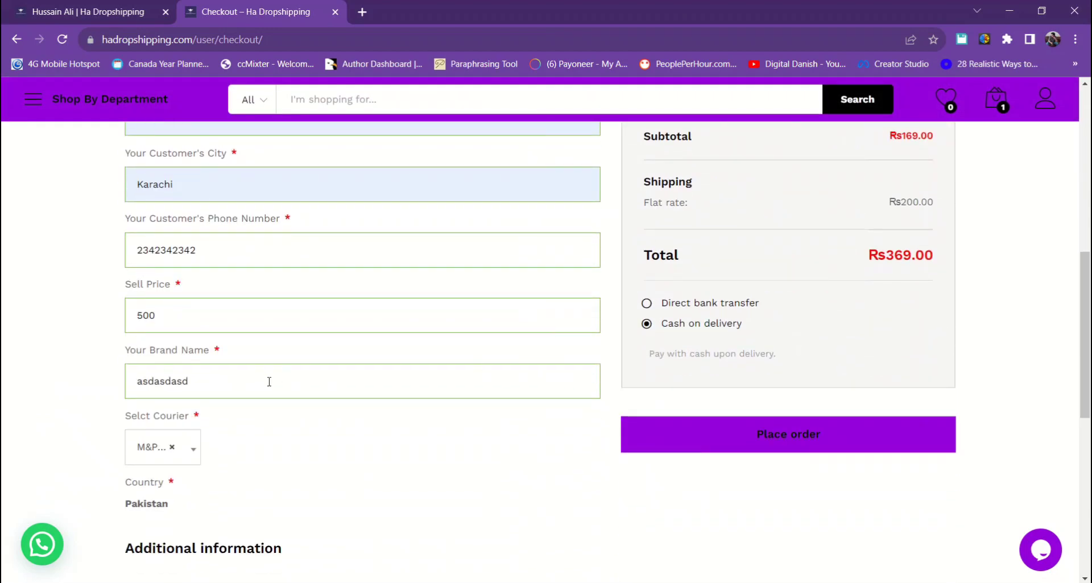
{"action": "scroll", "coordinate": [878, 419], "scroll_direction": "up", "scroll_amount": 9}
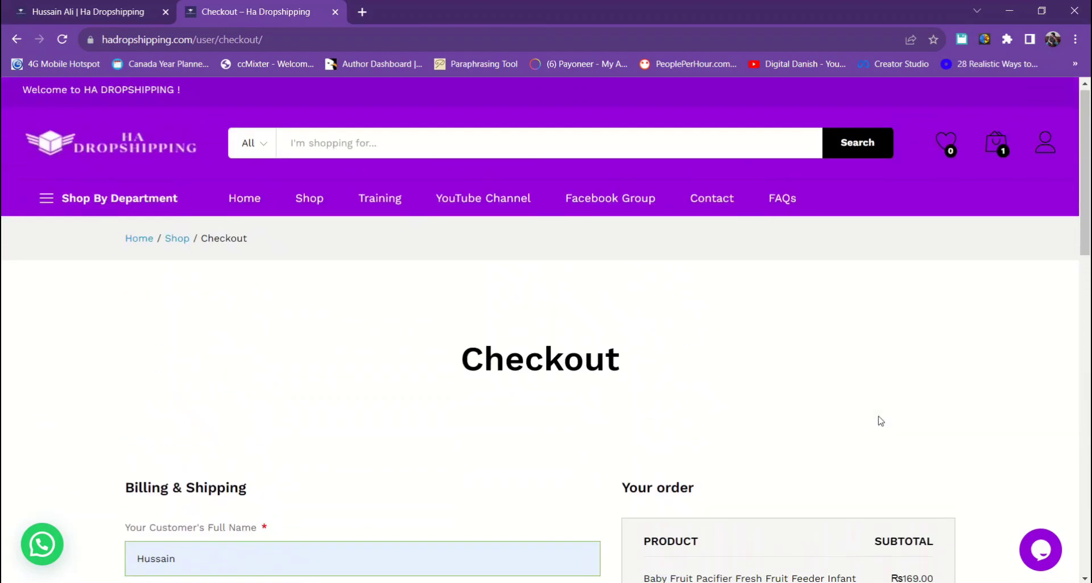
{"action": "scroll", "coordinate": [880, 421], "scroll_direction": "down", "scroll_amount": 1}
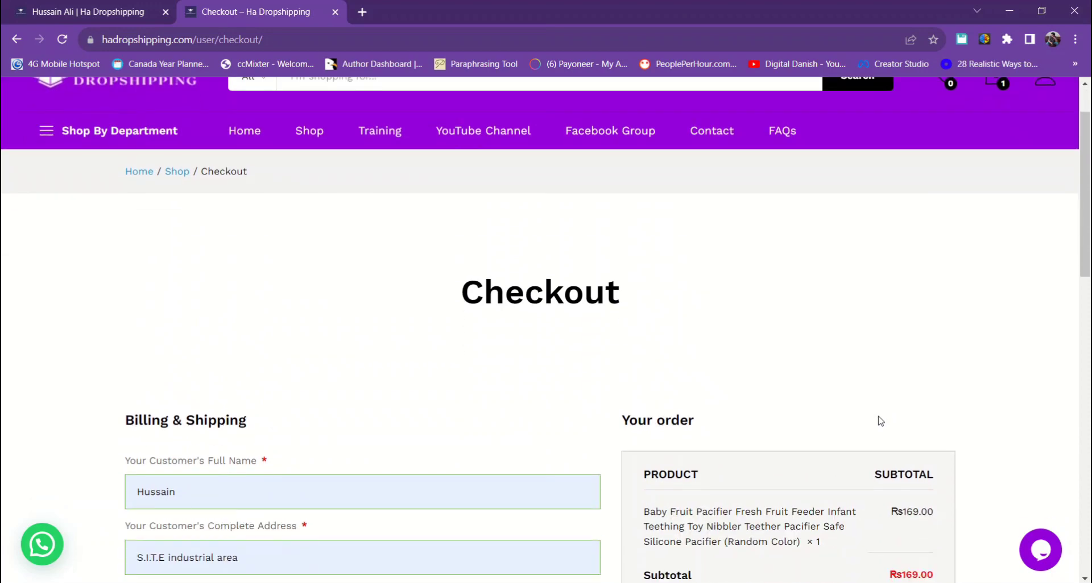
{"action": "scroll", "coordinate": [1026, 250], "scroll_direction": "up", "scroll_amount": 1}
{"action": "mouse_move", "coordinate": [1001, 164]}
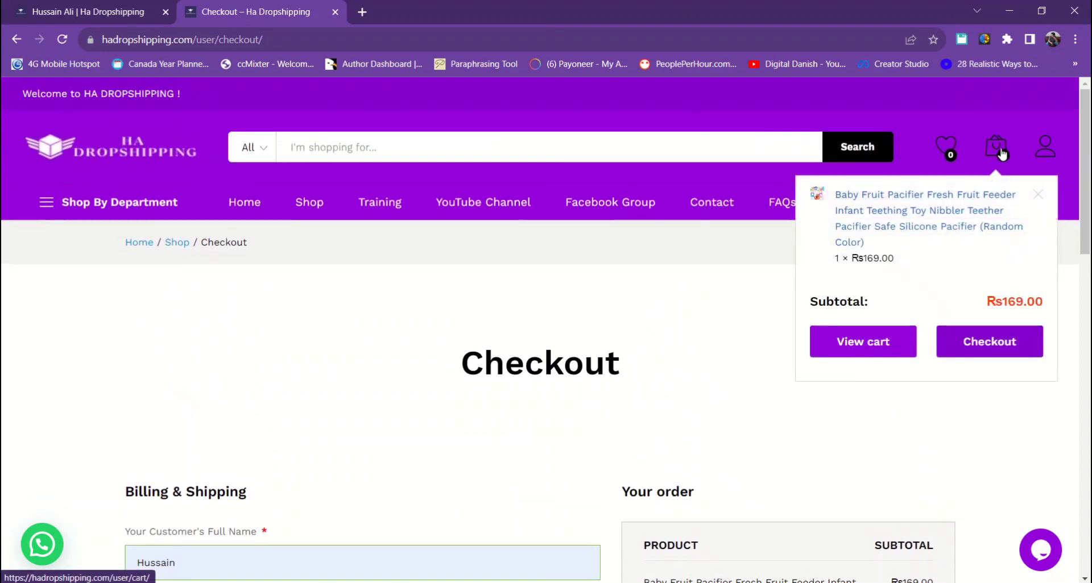
{"action": "left_click", "coordinate": [1036, 196]}
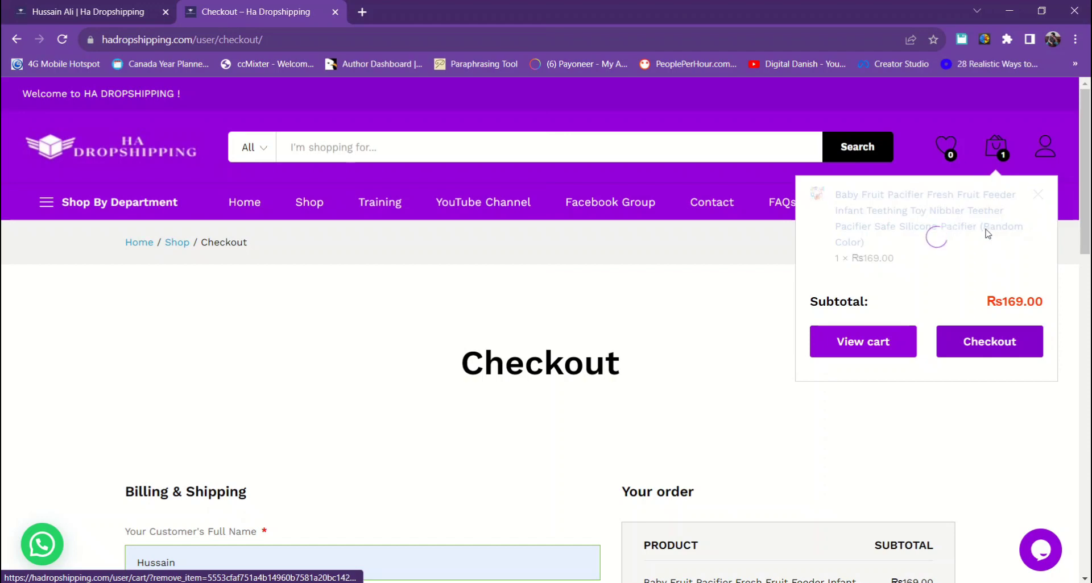
- Browse the Consumer Electrics and Clothing & Apparel departments from Shop By Department
{"action": "mouse_move", "coordinate": [131, 211]}
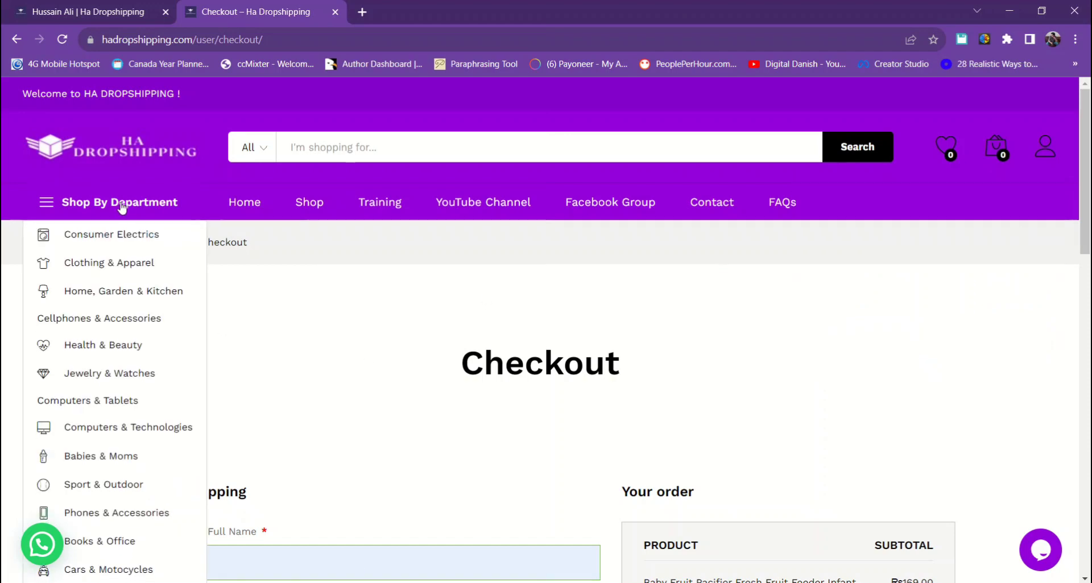
{"action": "left_click", "coordinate": [118, 245]}
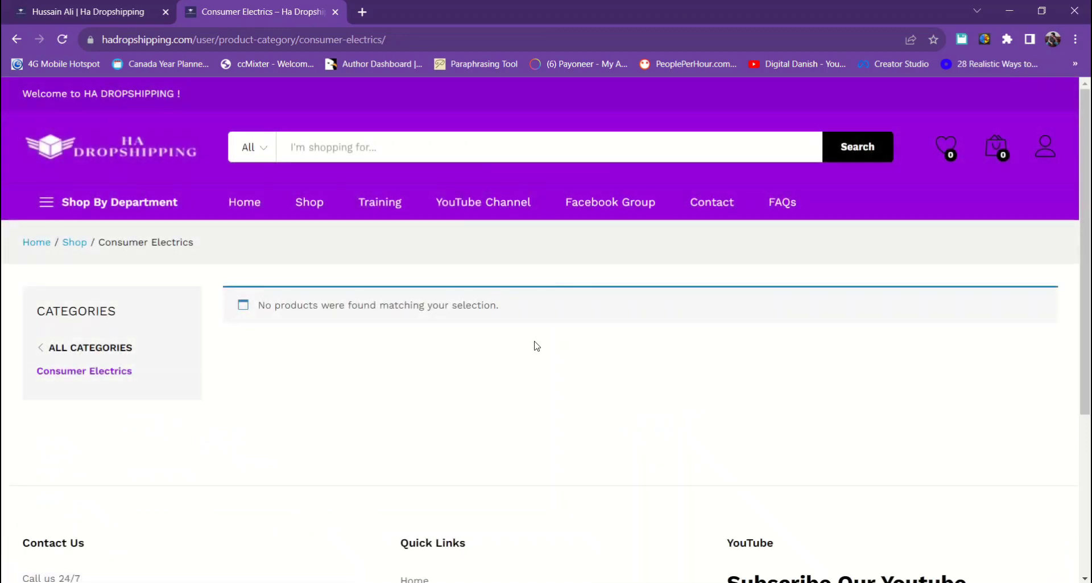
{"action": "mouse_move", "coordinate": [108, 204]}
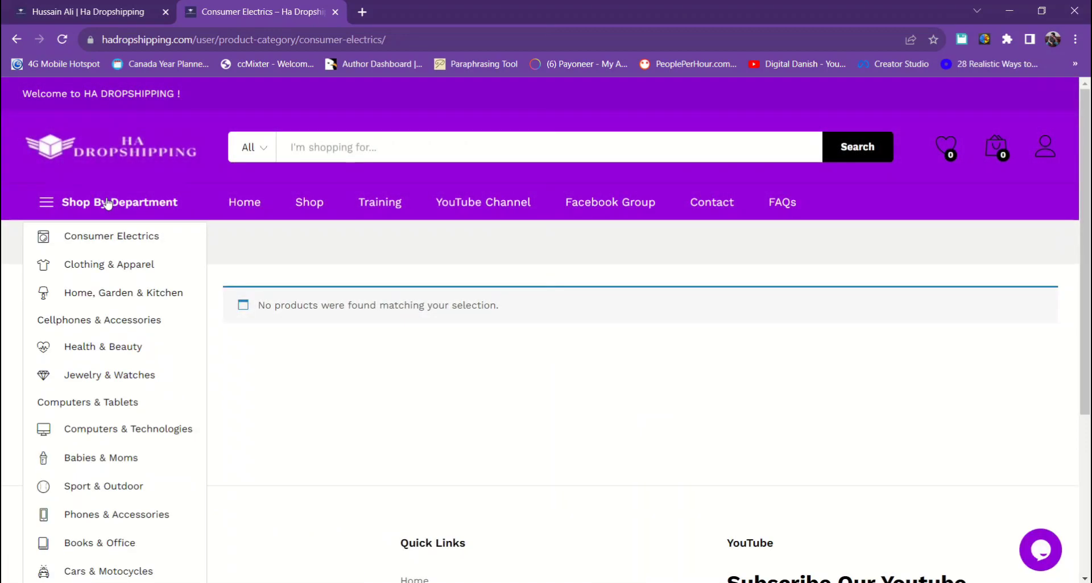
{"action": "left_click", "coordinate": [99, 269]}
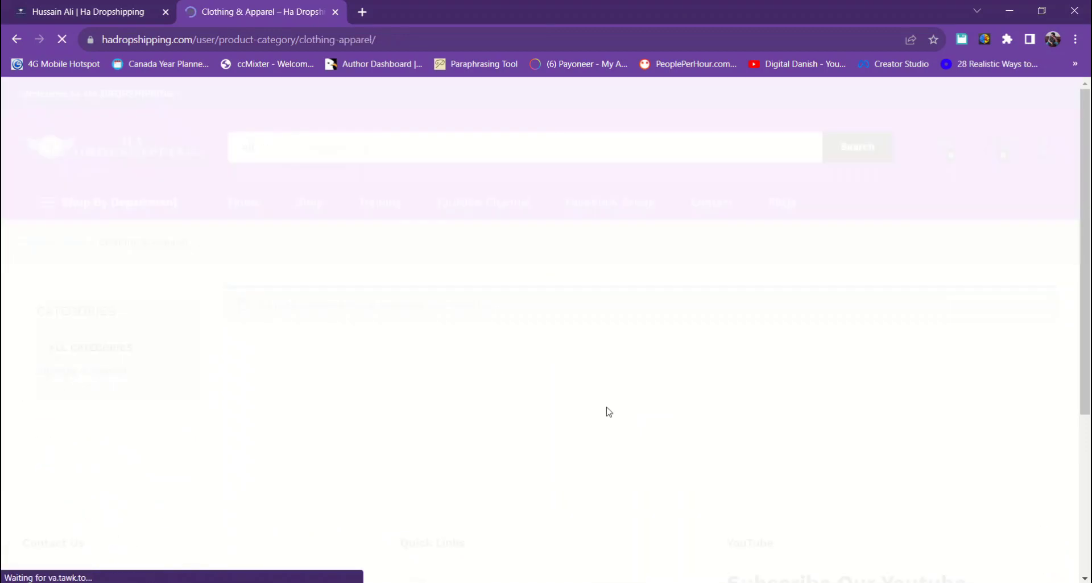
{"action": "scroll", "coordinate": [609, 412], "scroll_direction": "down", "scroll_amount": 1}
{"action": "scroll", "coordinate": [609, 412], "scroll_direction": "down", "scroll_amount": 2}
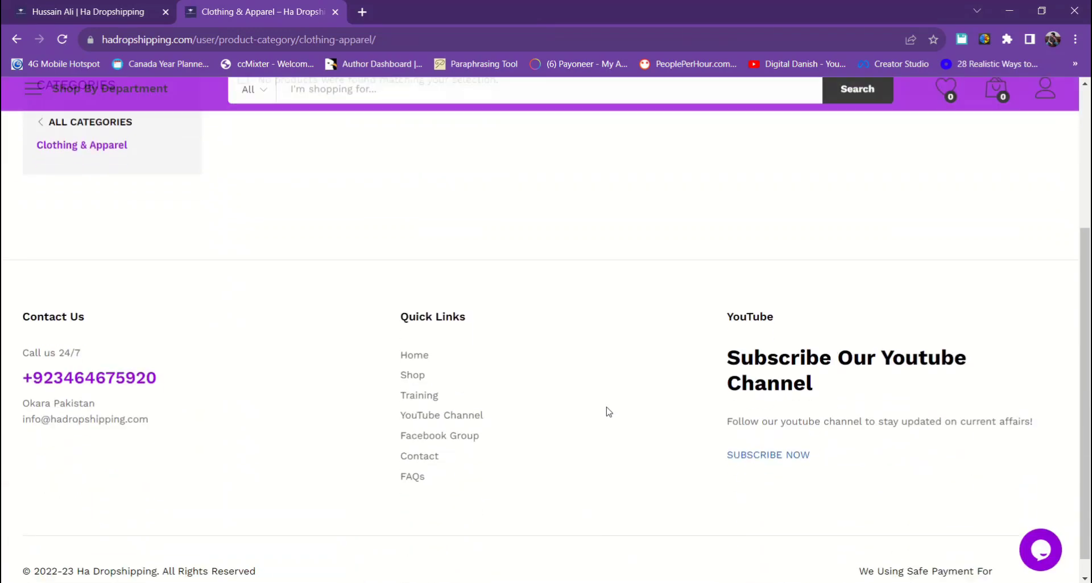
{"action": "scroll", "coordinate": [608, 412], "scroll_direction": "up", "scroll_amount": 2}
{"action": "scroll", "coordinate": [607, 411], "scroll_direction": "up", "scroll_amount": 1}
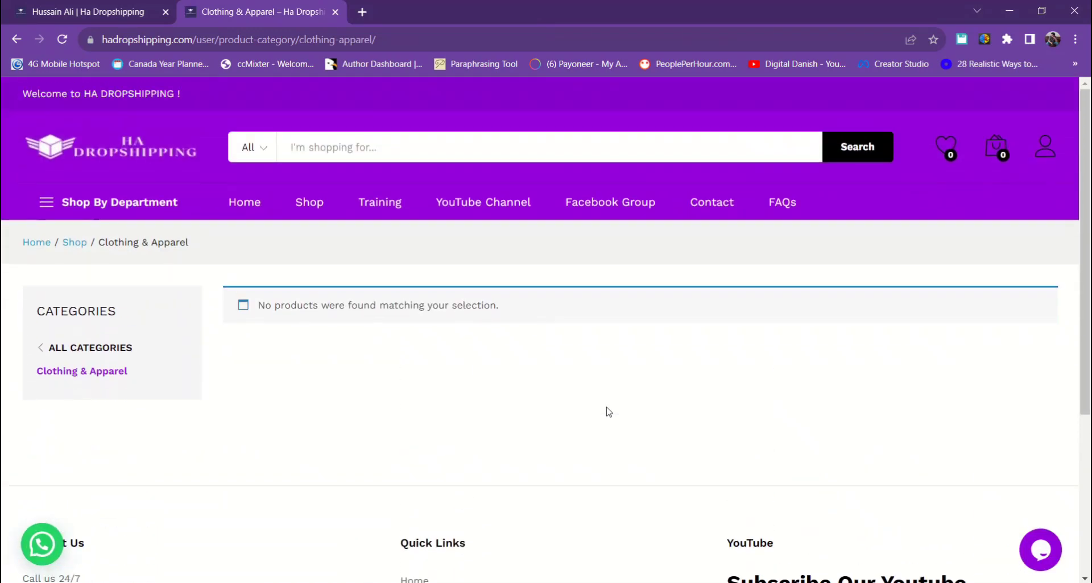
- View the empty Jewelry & Watches and Phones & Accessories departments, then load Shop in the first tab
{"action": "mouse_move", "coordinate": [100, 210]}
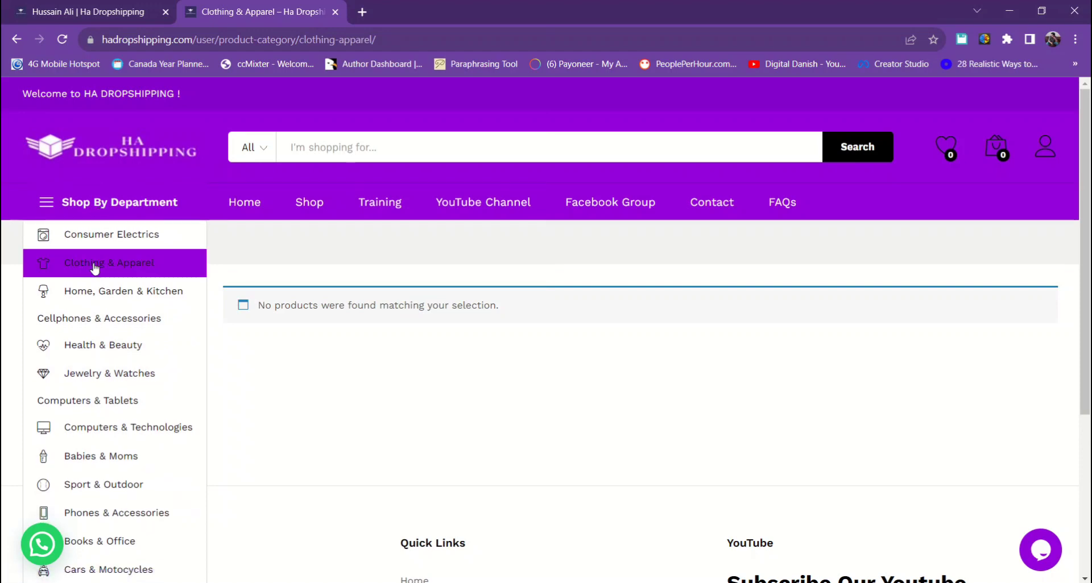
{"action": "left_click", "coordinate": [115, 380]}
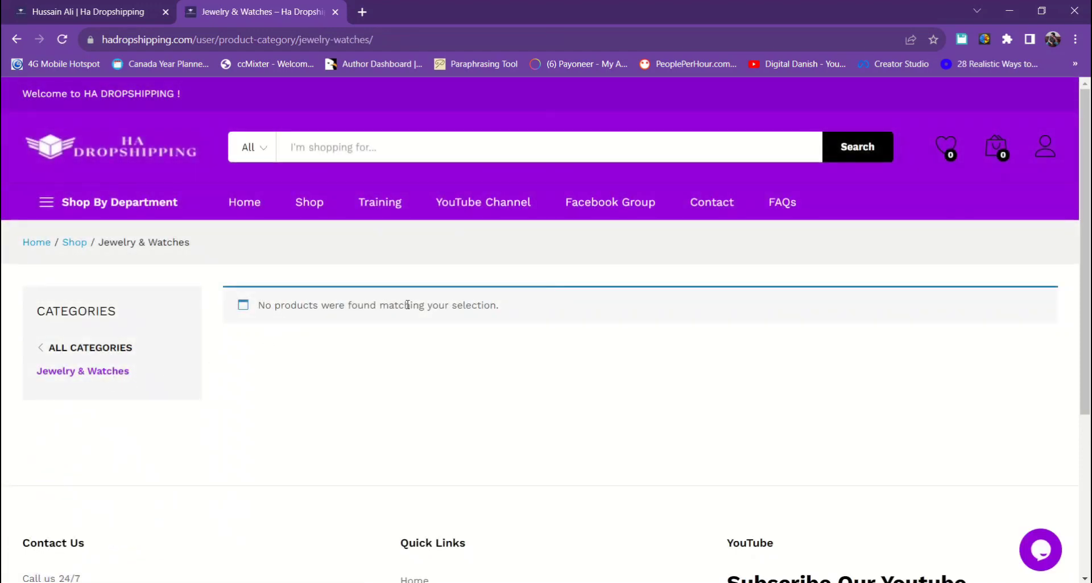
{"action": "left_click_drag", "start_coordinate": [495, 305], "coordinate": [257, 306]}
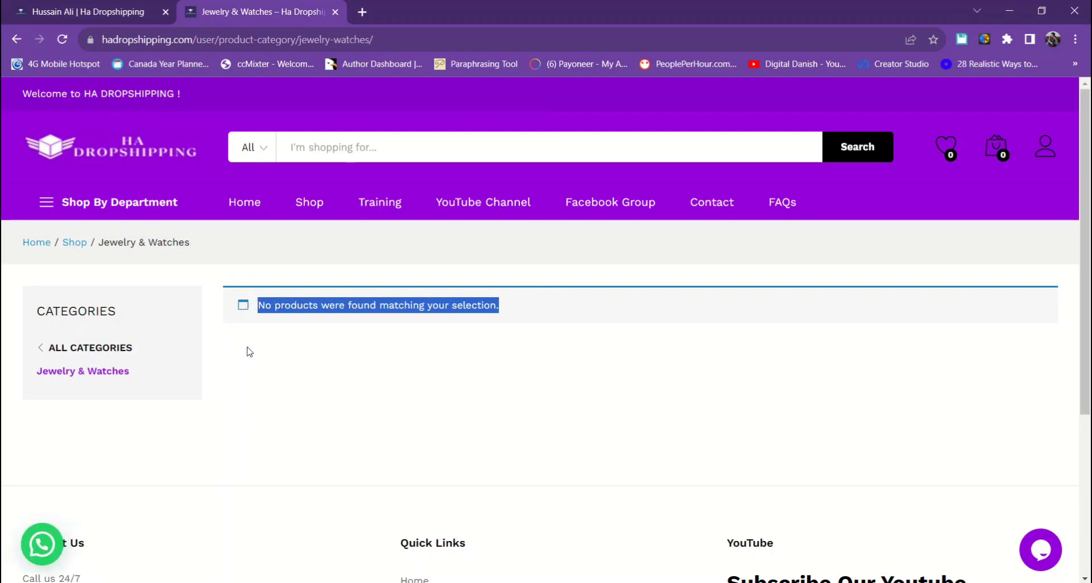
{"action": "left_click", "coordinate": [121, 209]}
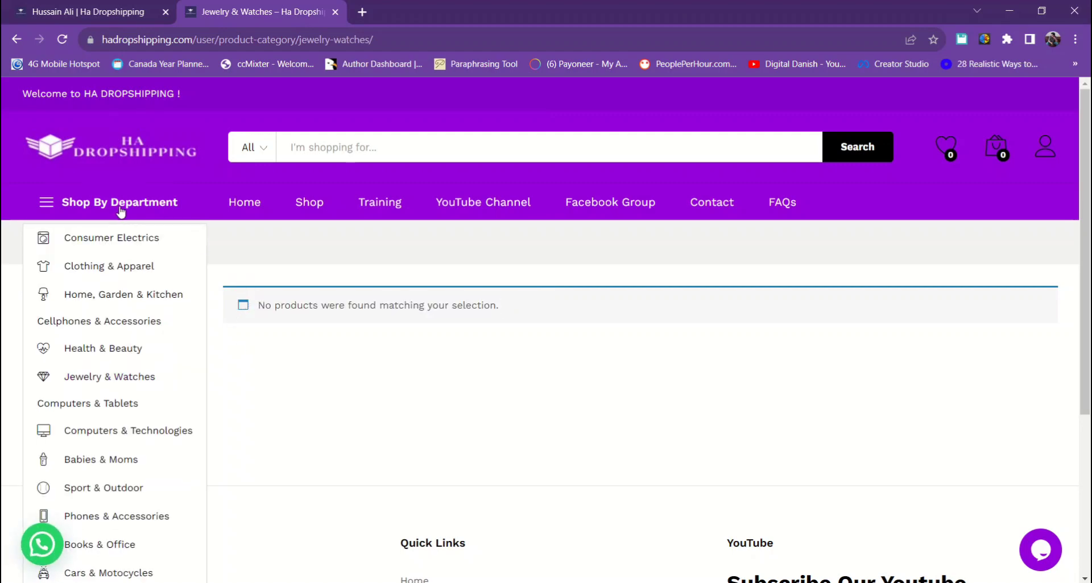
{"action": "left_click", "coordinate": [120, 515]}
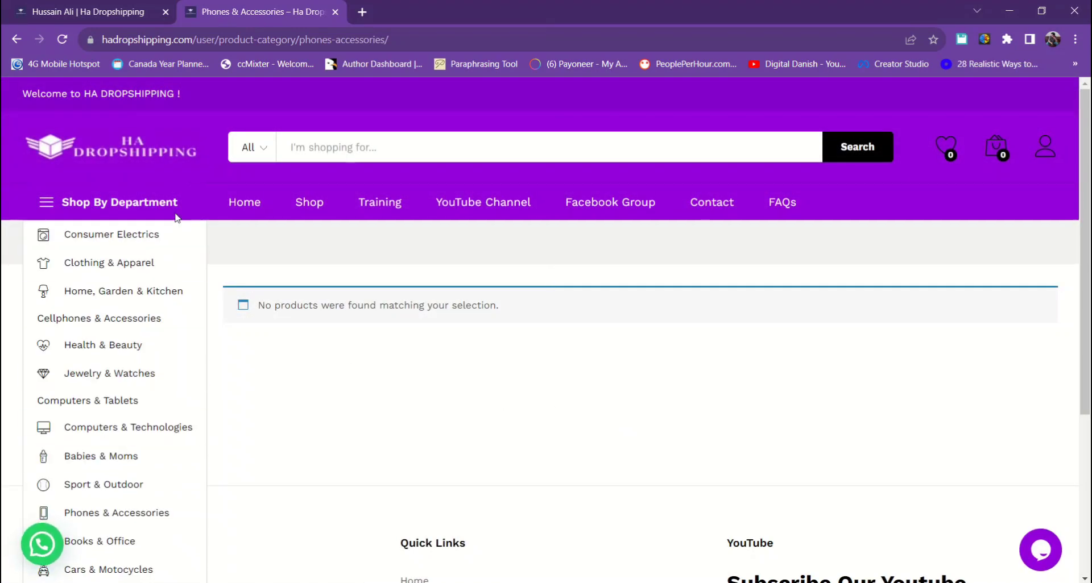
{"action": "left_click", "coordinate": [92, 17]}
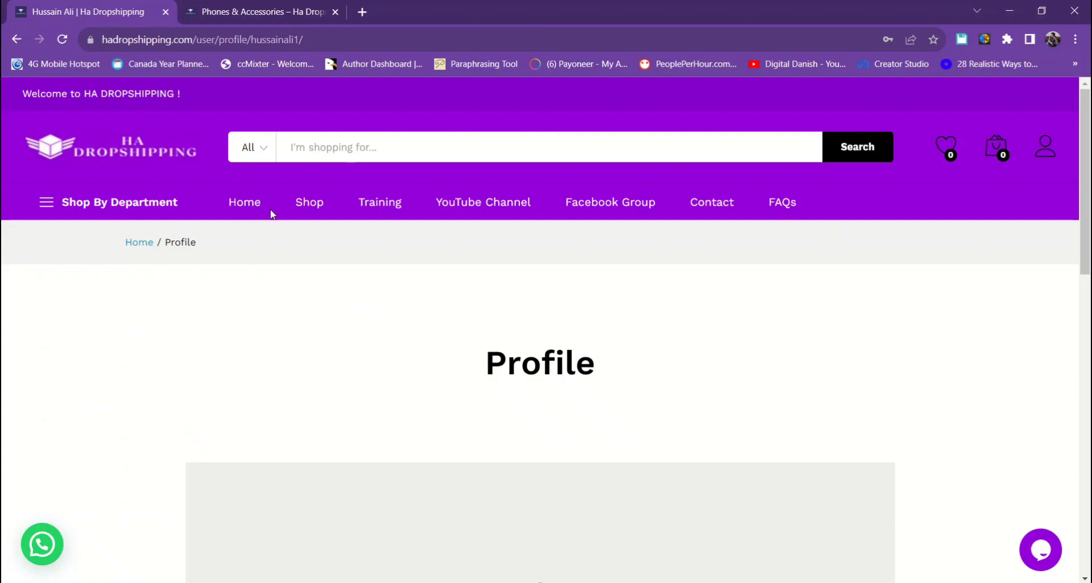
{"action": "left_click", "coordinate": [308, 203]}
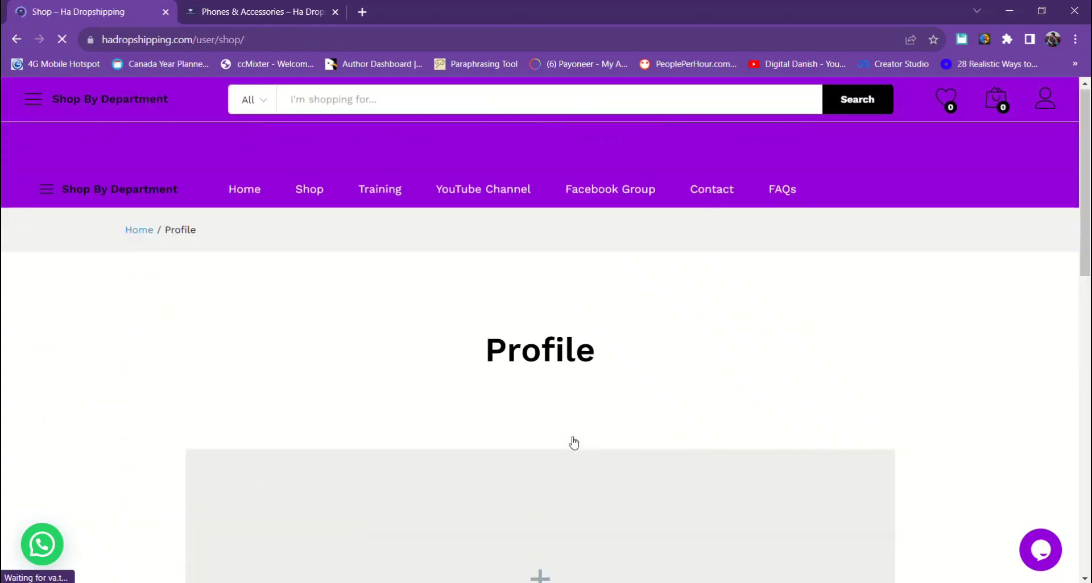
- Note the 272 products found, go to catalogue page 3 and scroll to its last products
{"action": "scroll", "coordinate": [574, 443], "scroll_direction": "down", "scroll_amount": 4}
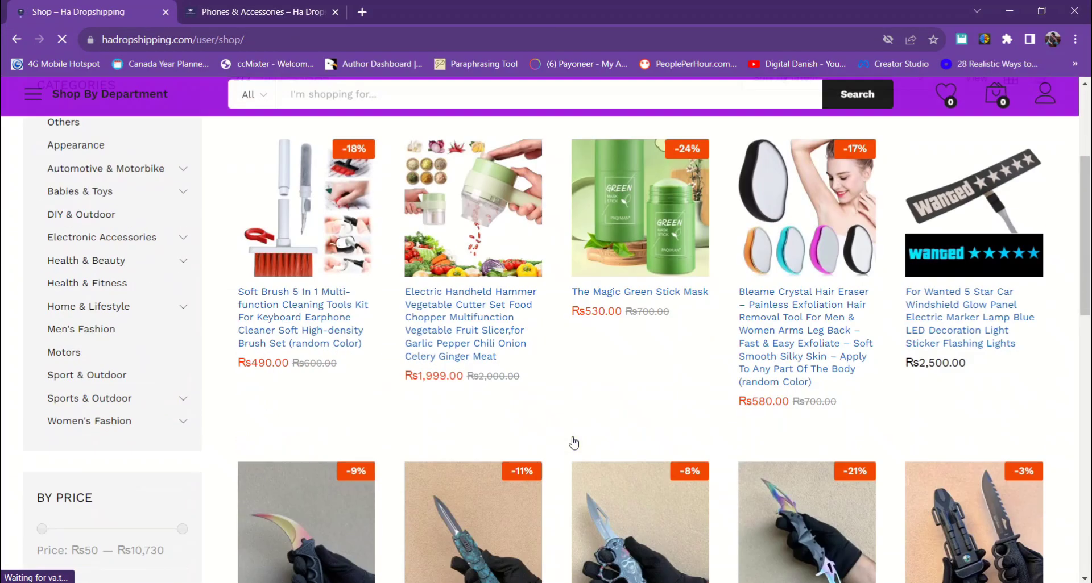
{"action": "scroll", "coordinate": [574, 443], "scroll_direction": "up", "scroll_amount": 3}
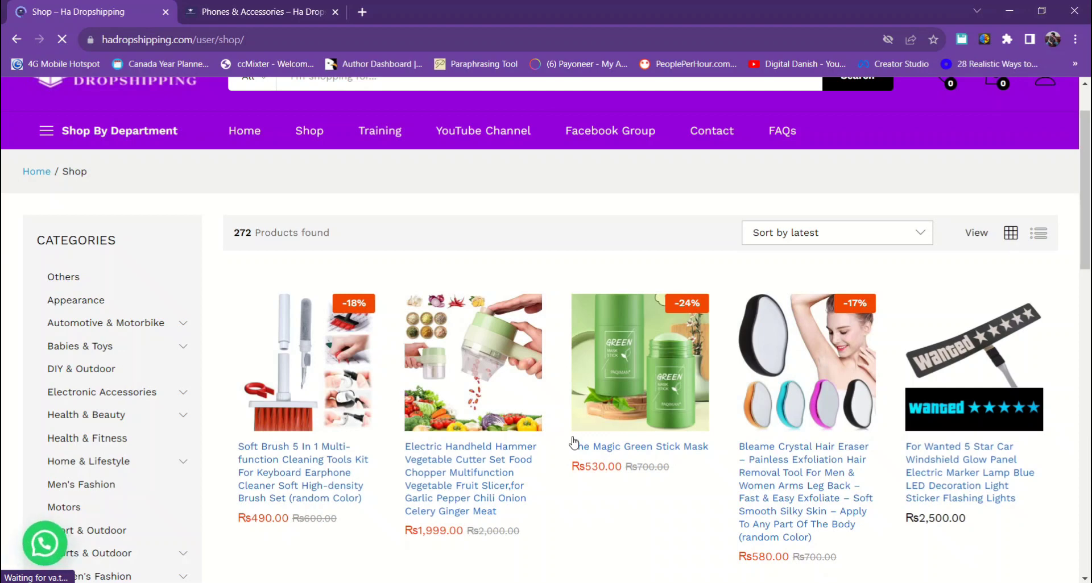
{"action": "left_click_drag", "start_coordinate": [235, 233], "coordinate": [354, 235]}
{"action": "left_click", "coordinate": [407, 236]}
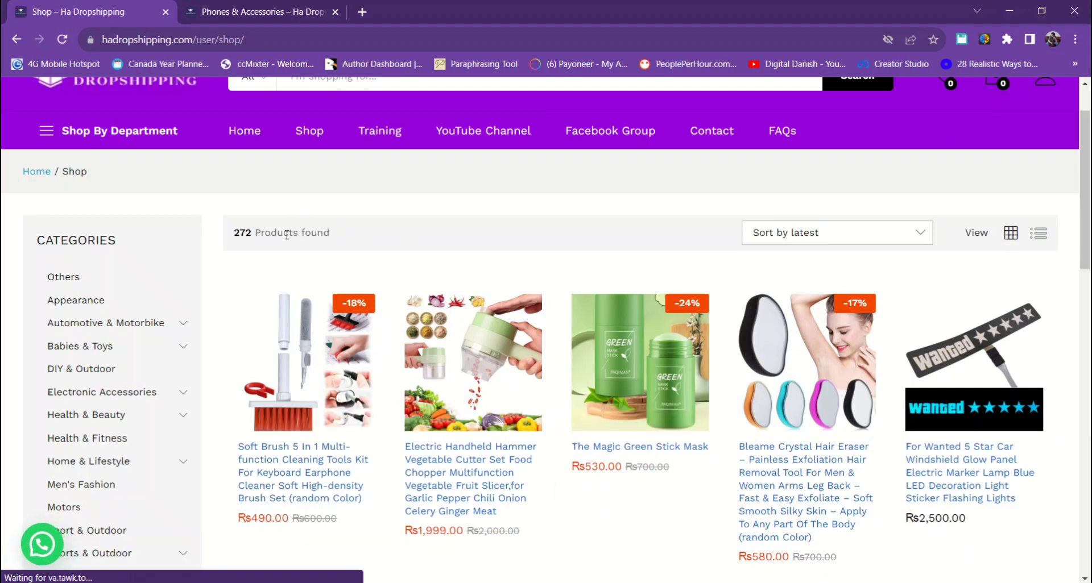
{"action": "scroll", "coordinate": [579, 420], "scroll_direction": "down", "scroll_amount": 3}
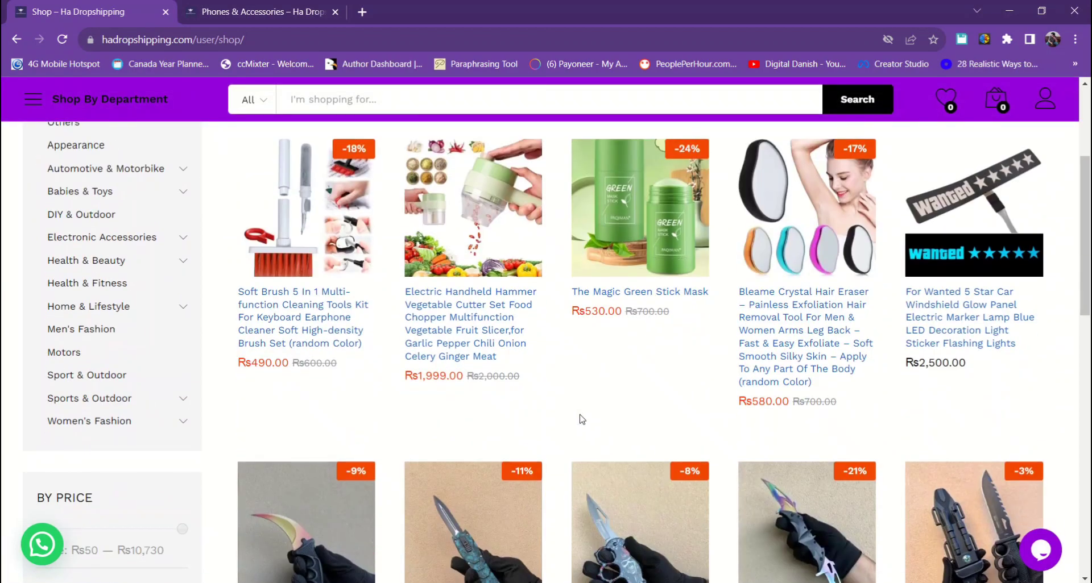
{"action": "scroll", "coordinate": [580, 419], "scroll_direction": "down", "scroll_amount": 8}
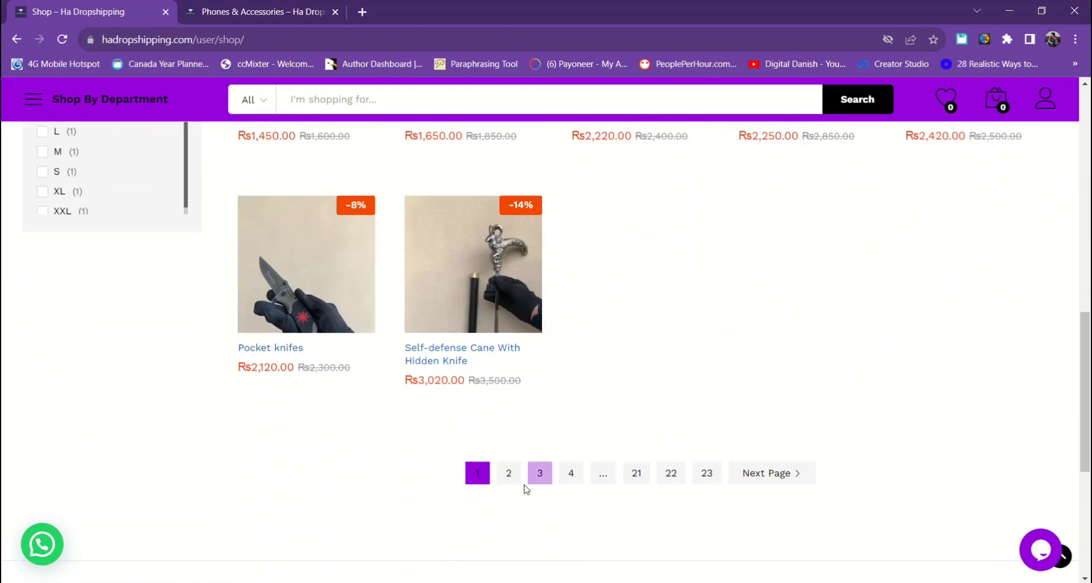
{"action": "left_click", "coordinate": [543, 478]}
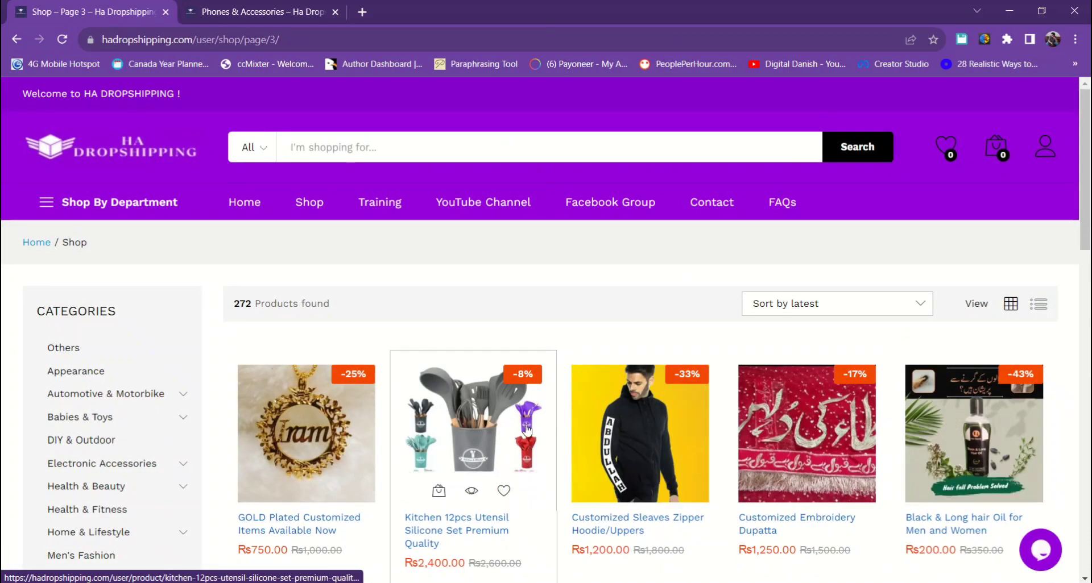
{"action": "scroll", "coordinate": [463, 464], "scroll_direction": "down", "scroll_amount": 4}
{"action": "scroll", "coordinate": [463, 463], "scroll_direction": "down", "scroll_amount": 2}
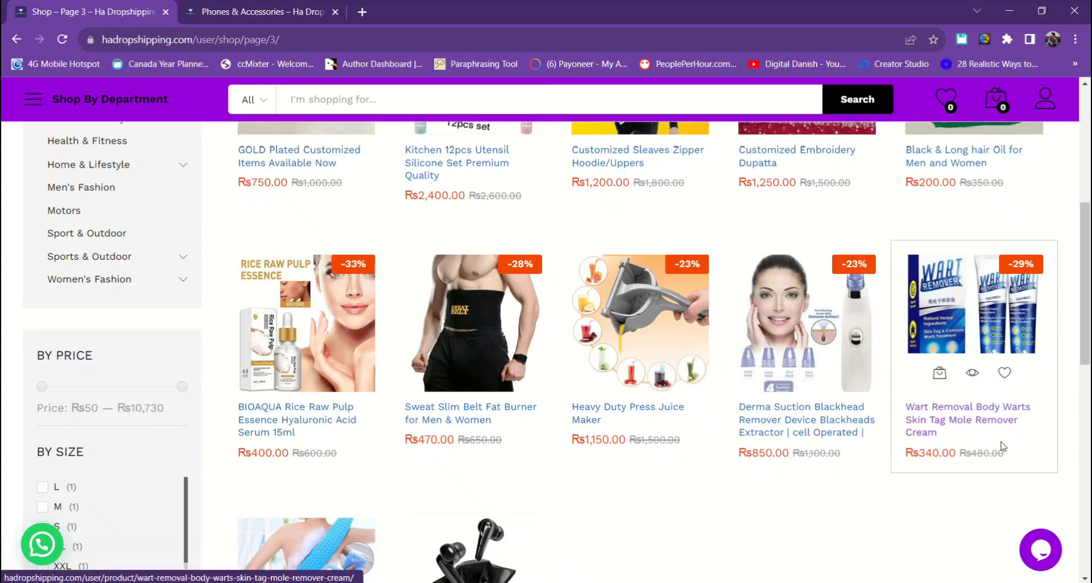
{"action": "scroll", "coordinate": [1060, 457], "scroll_direction": "down", "scroll_amount": 2}
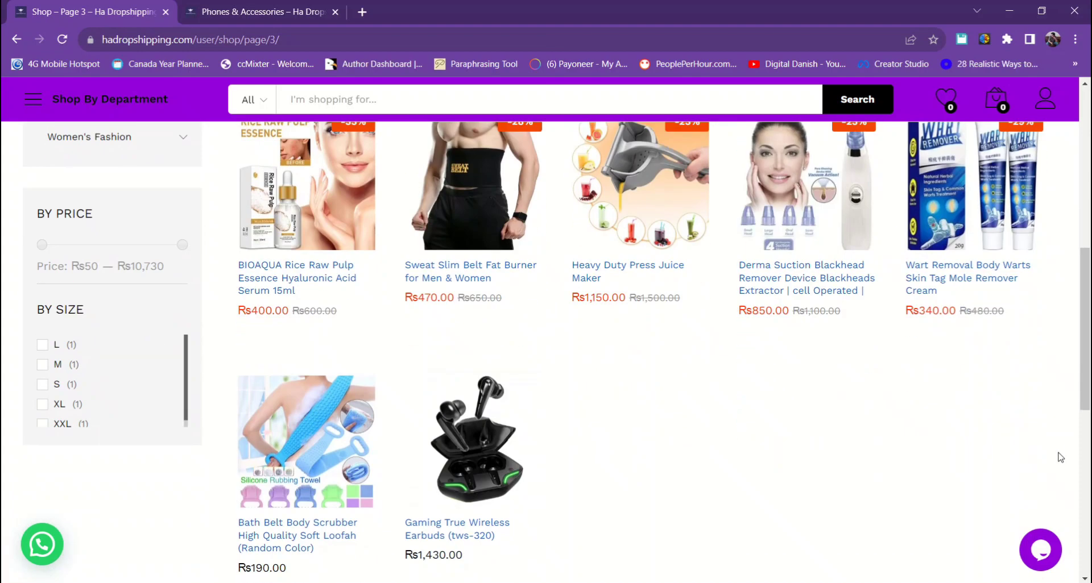
{"action": "scroll", "coordinate": [1060, 457], "scroll_direction": "down", "scroll_amount": 2}
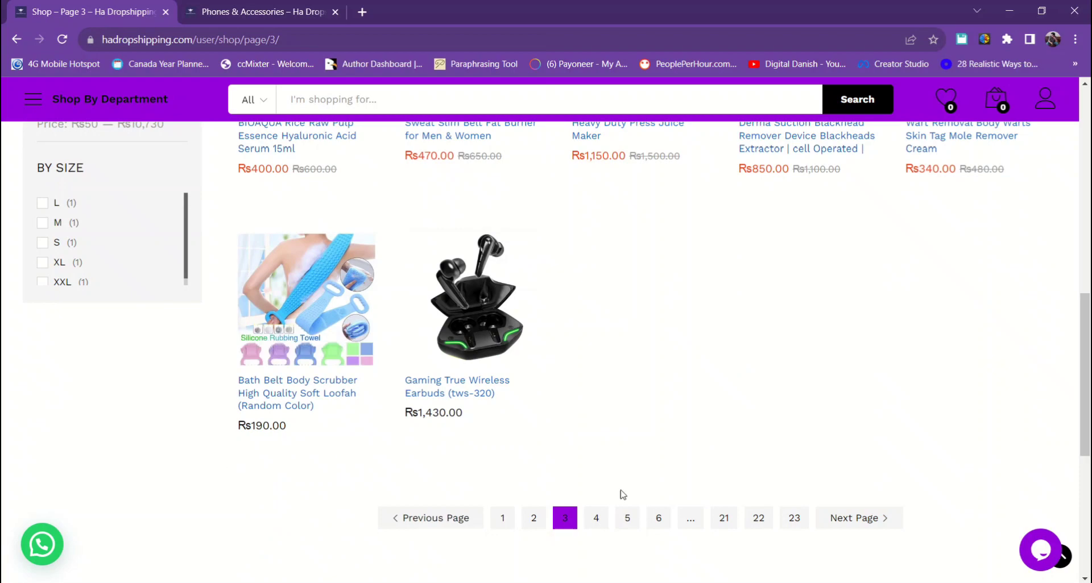
- Page through the Shop catalogue to page 4, then on to page 7
{"action": "left_click", "coordinate": [596, 518]}
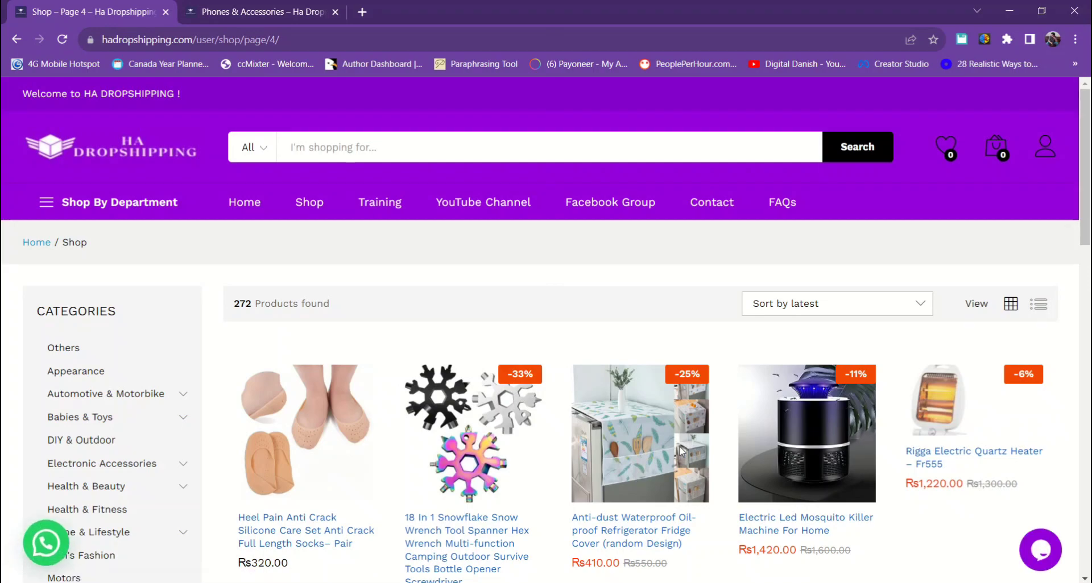
{"action": "scroll", "coordinate": [222, 463], "scroll_direction": "down", "scroll_amount": 3}
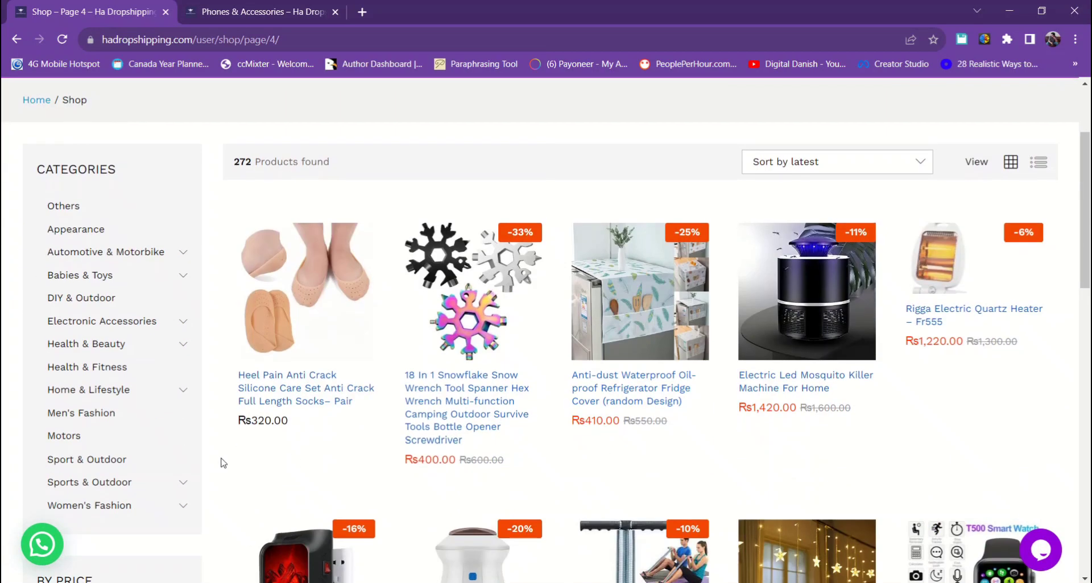
{"action": "scroll", "coordinate": [307, 425], "scroll_direction": "down", "scroll_amount": 5}
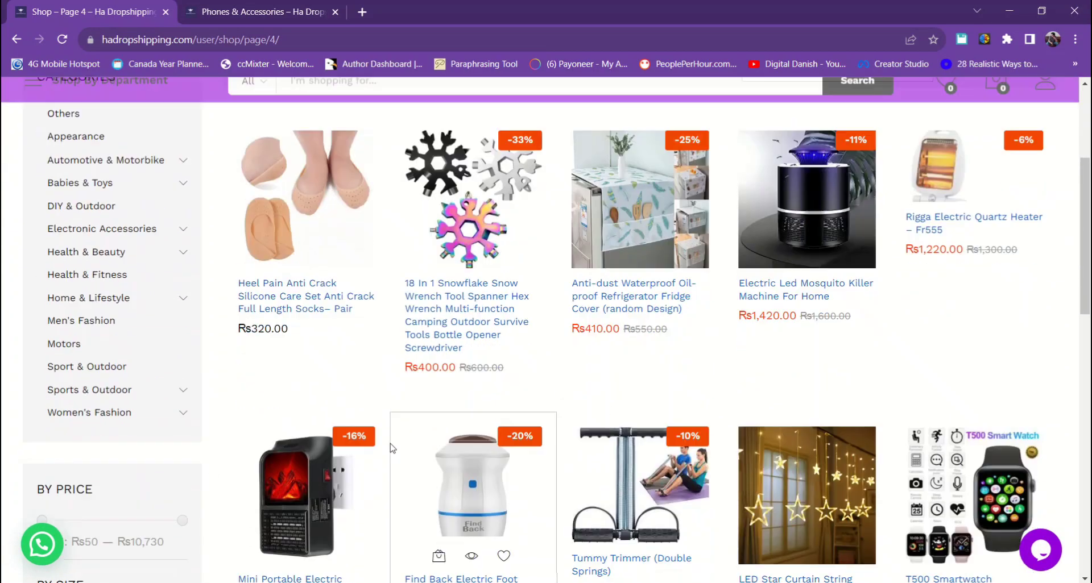
{"action": "scroll", "coordinate": [392, 448], "scroll_direction": "down", "scroll_amount": 5}
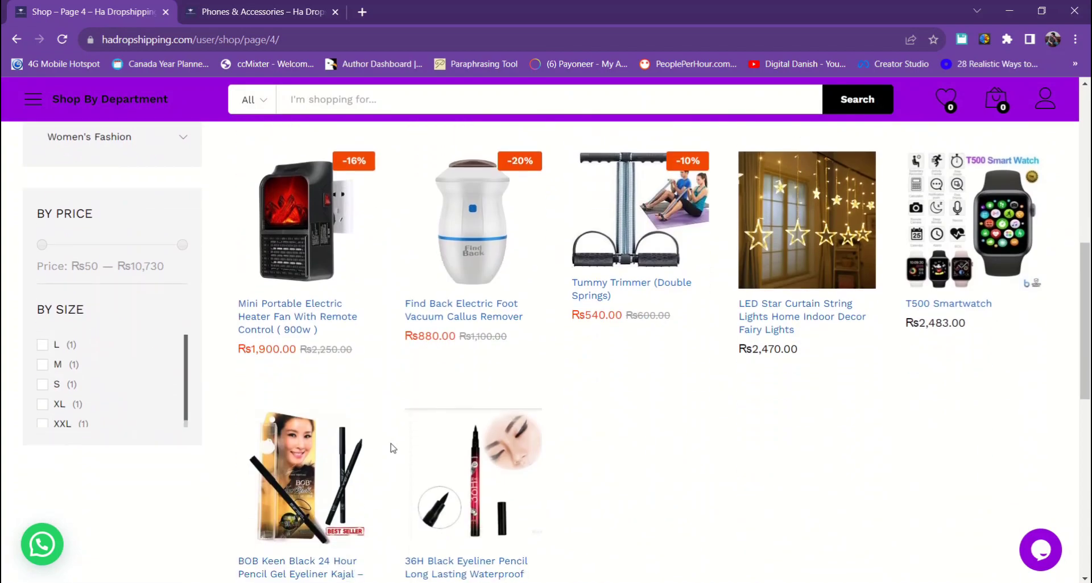
{"action": "scroll", "coordinate": [392, 449], "scroll_direction": "up", "scroll_amount": 3}
{"action": "scroll", "coordinate": [582, 467], "scroll_direction": "down", "scroll_amount": 3}
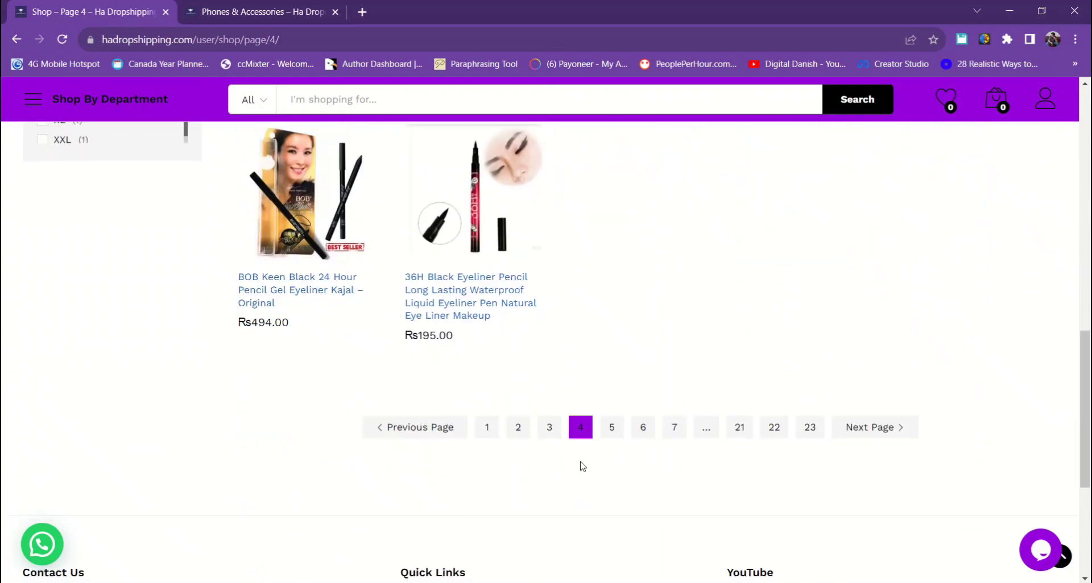
{"action": "left_click", "coordinate": [673, 427]}
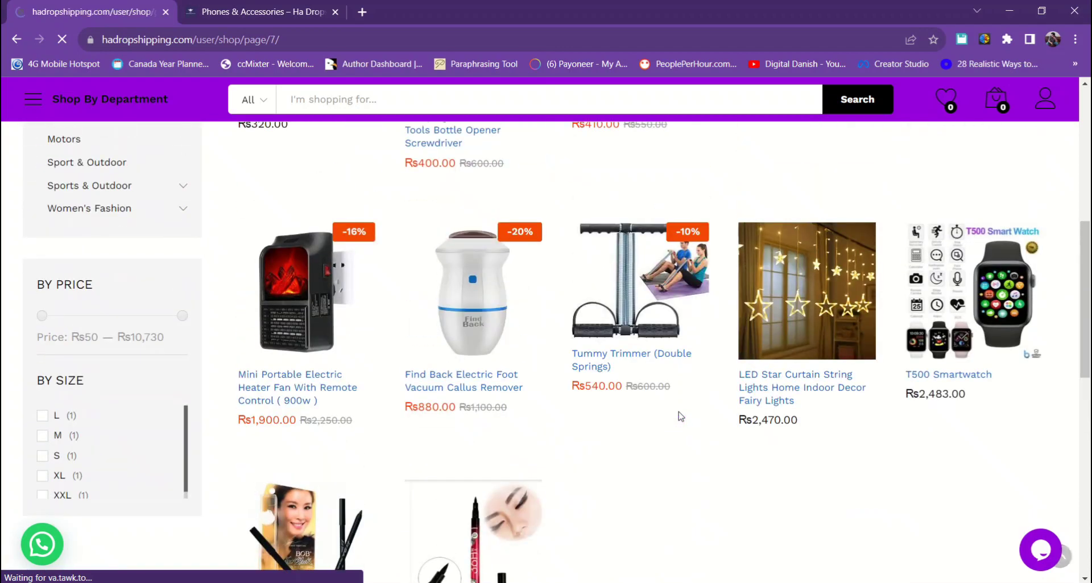
{"action": "scroll", "coordinate": [680, 417], "scroll_direction": "down", "scroll_amount": 2}
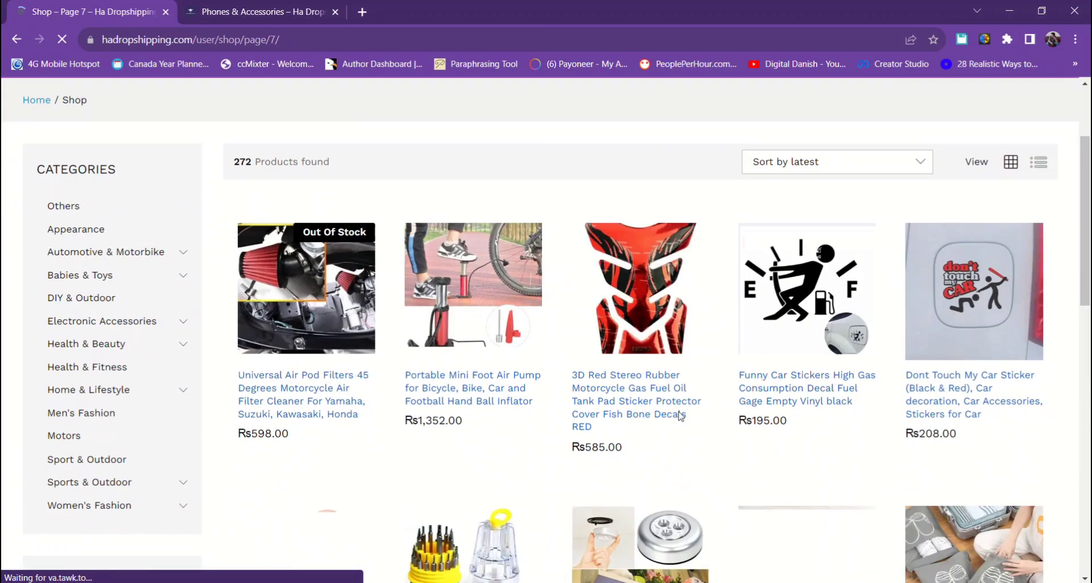
{"action": "scroll", "coordinate": [681, 417], "scroll_direction": "down", "scroll_amount": 5}
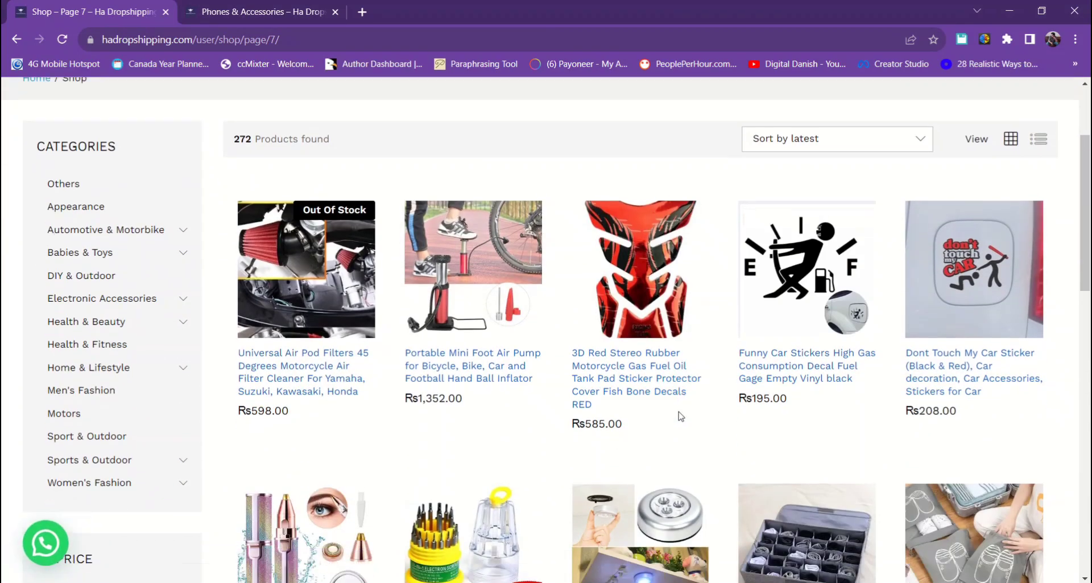
{"action": "scroll", "coordinate": [681, 417], "scroll_direction": "down", "scroll_amount": 6}
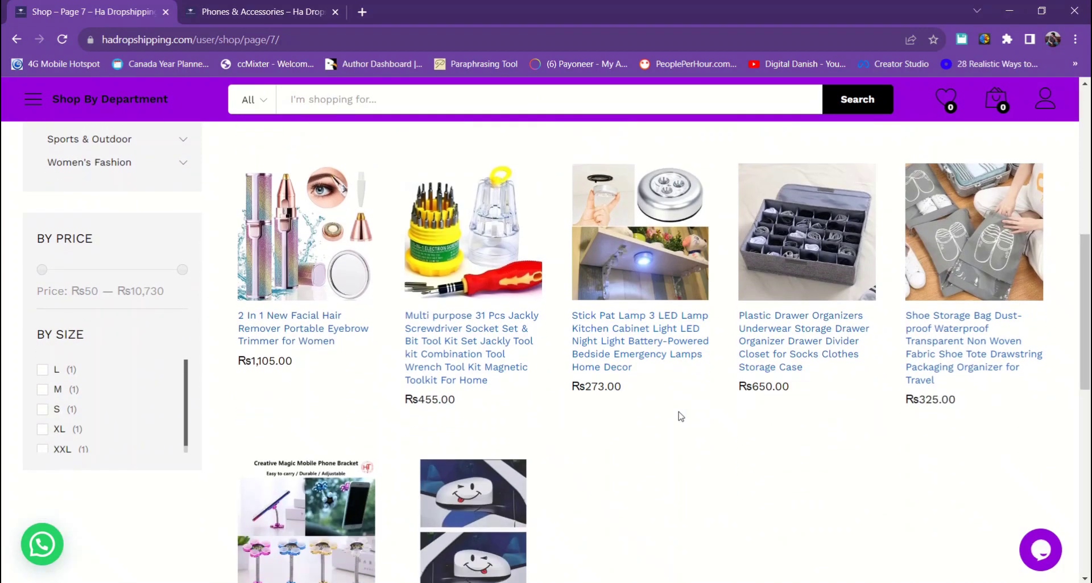
{"action": "scroll", "coordinate": [680, 417], "scroll_direction": "down", "scroll_amount": 1}
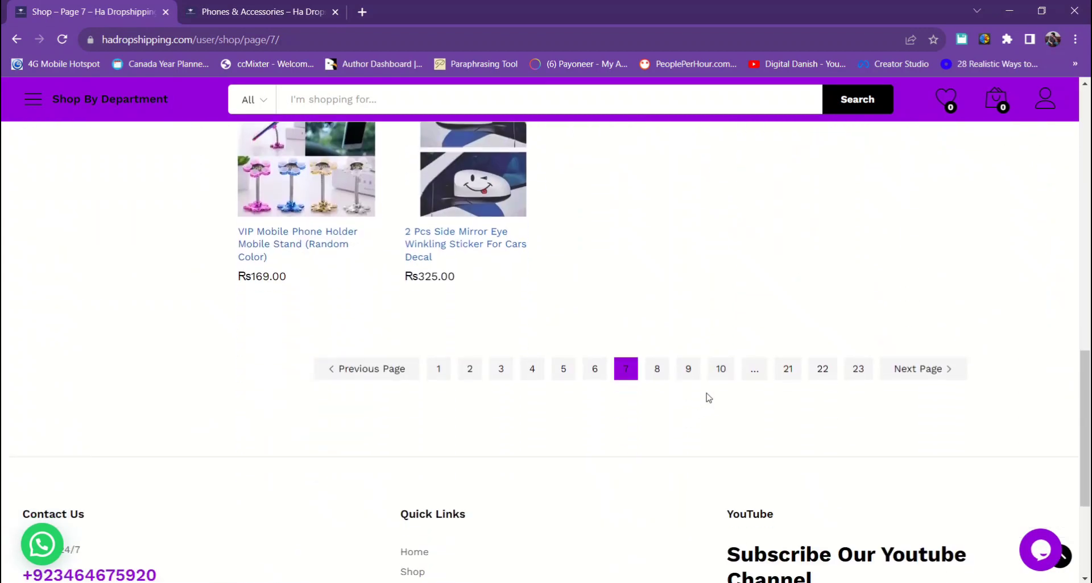
- Move to catalogue page 10, scroll to its bottom, then jump to page 21
{"action": "left_click", "coordinate": [720, 368]}
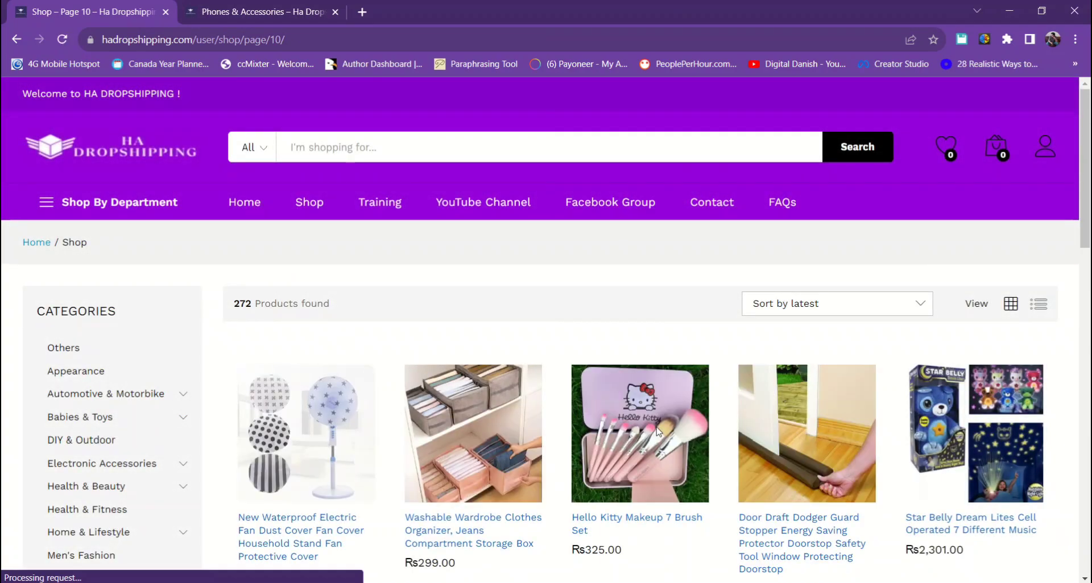
{"action": "scroll", "coordinate": [658, 430], "scroll_direction": "down", "scroll_amount": 1}
{"action": "scroll", "coordinate": [658, 432], "scroll_direction": "down", "scroll_amount": 4}
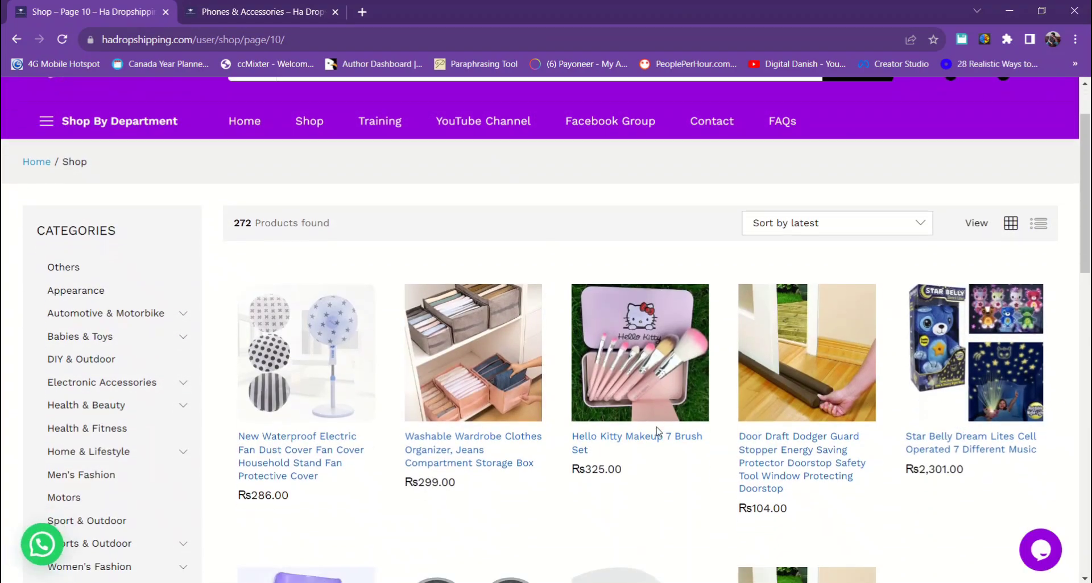
{"action": "scroll", "coordinate": [657, 432], "scroll_direction": "down", "scroll_amount": 6}
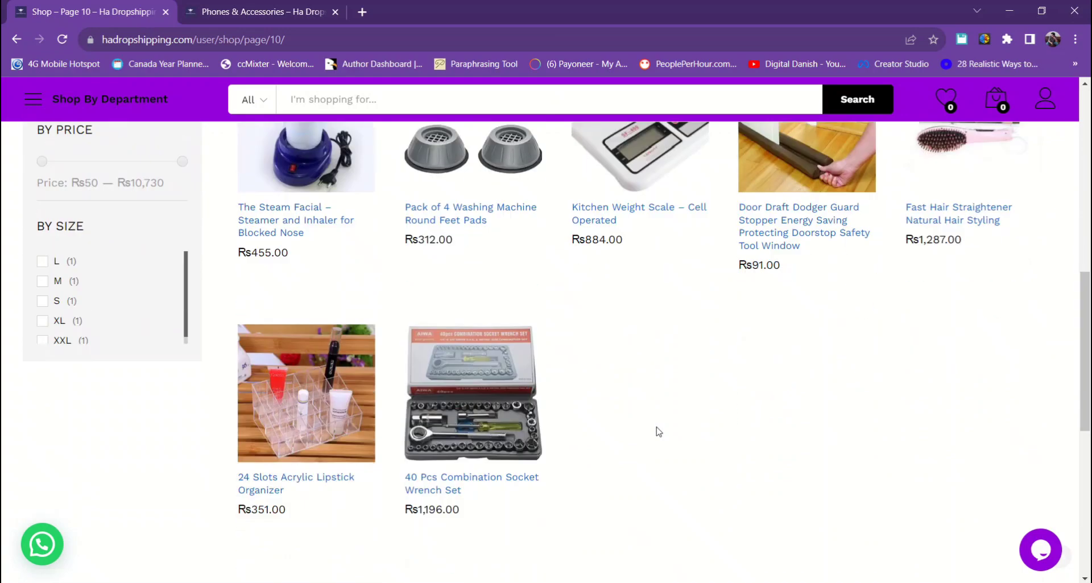
{"action": "left_click", "coordinate": [806, 402]}
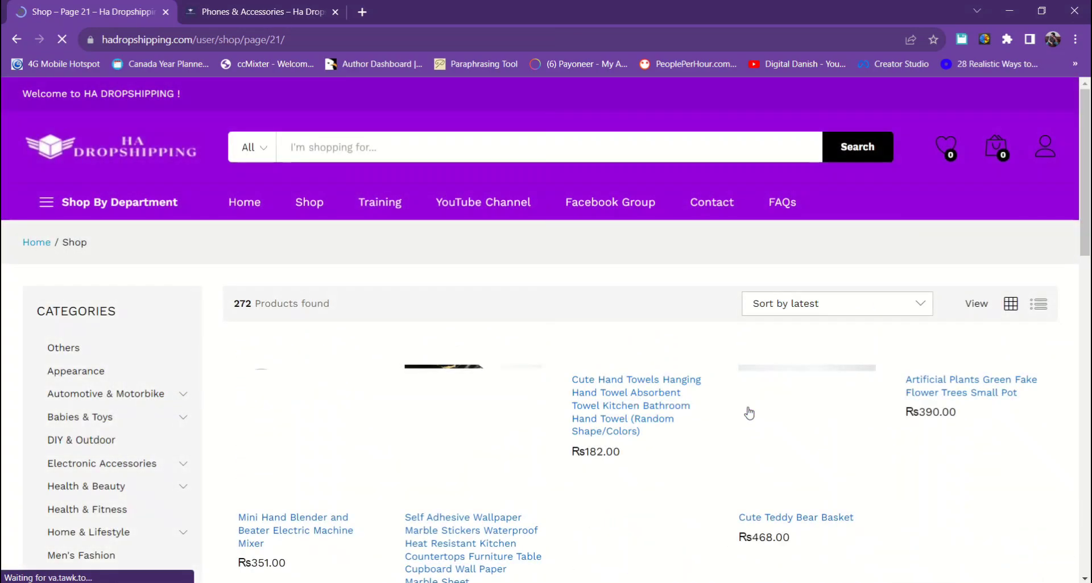
- Browse page 21 down to the footer, then bring up link options for Dashboard in the account menu
{"action": "scroll", "coordinate": [749, 414], "scroll_direction": "down", "scroll_amount": 2}
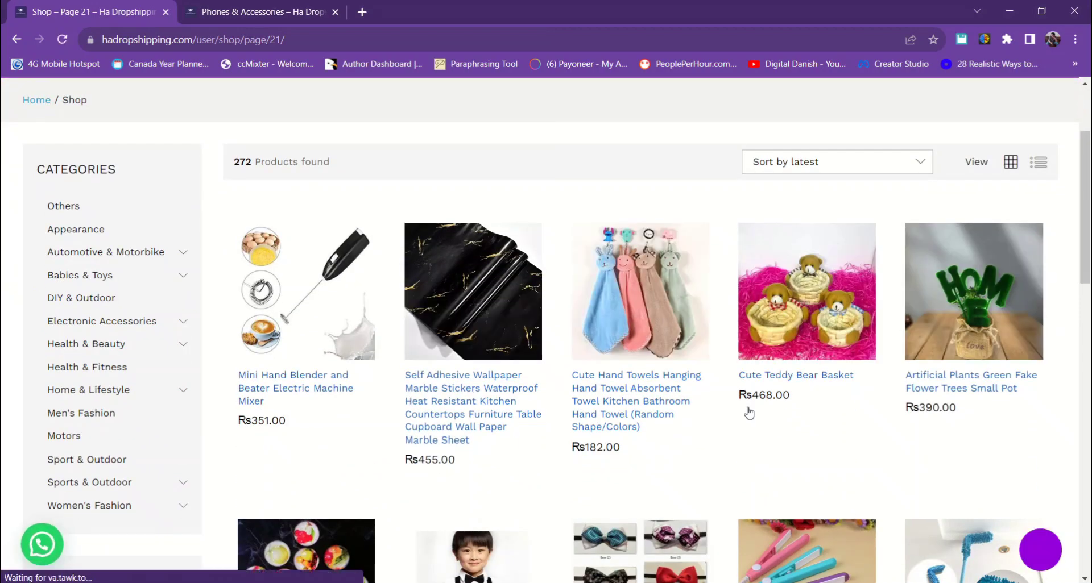
{"action": "scroll", "coordinate": [749, 413], "scroll_direction": "down", "scroll_amount": 4}
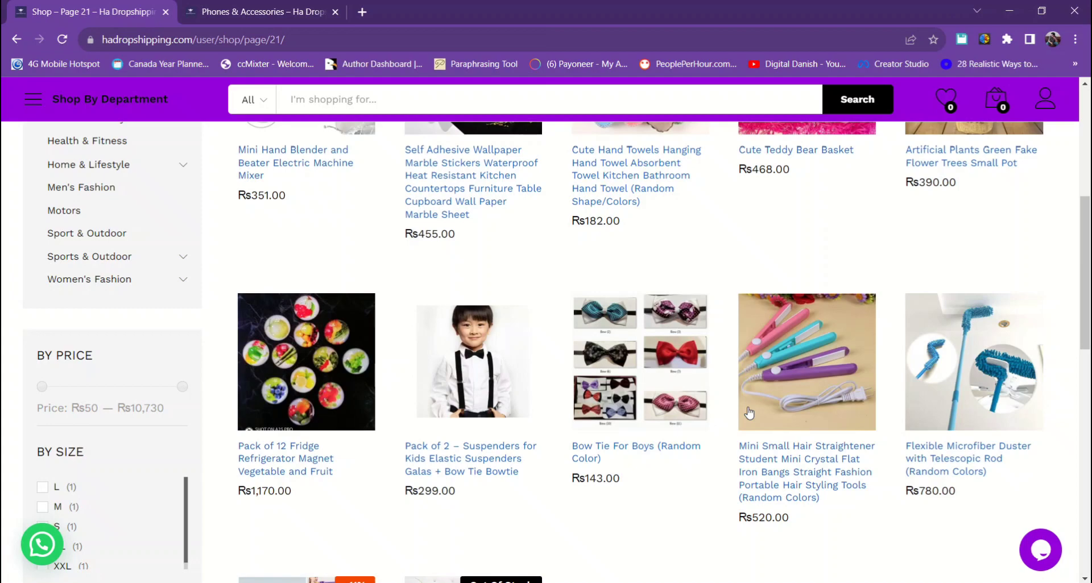
{"action": "scroll", "coordinate": [749, 414], "scroll_direction": "down", "scroll_amount": 6}
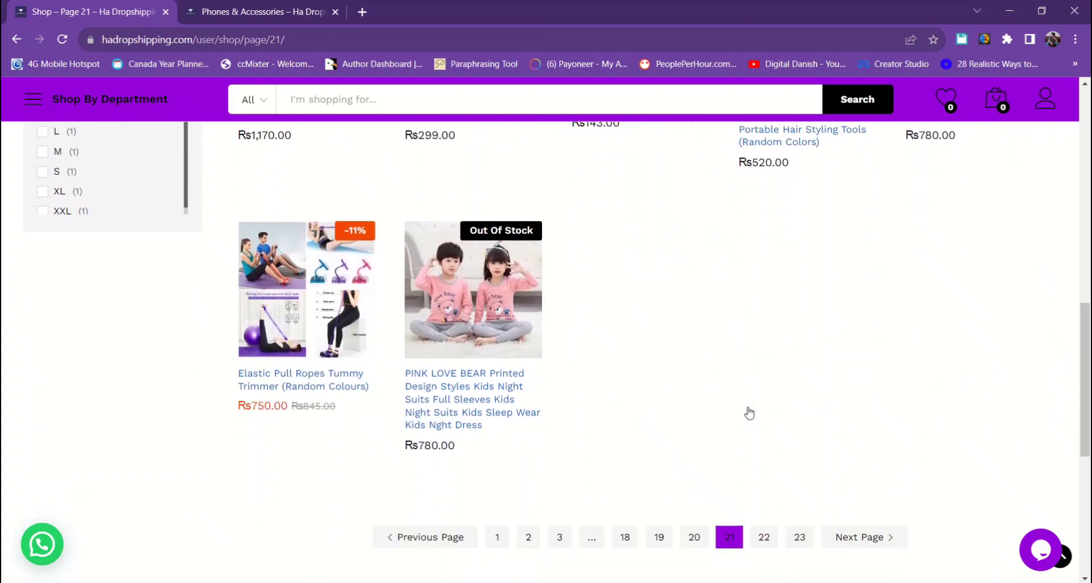
{"action": "scroll", "coordinate": [749, 414], "scroll_direction": "down", "scroll_amount": 3}
{"action": "scroll", "coordinate": [749, 414], "scroll_direction": "down", "scroll_amount": 4}
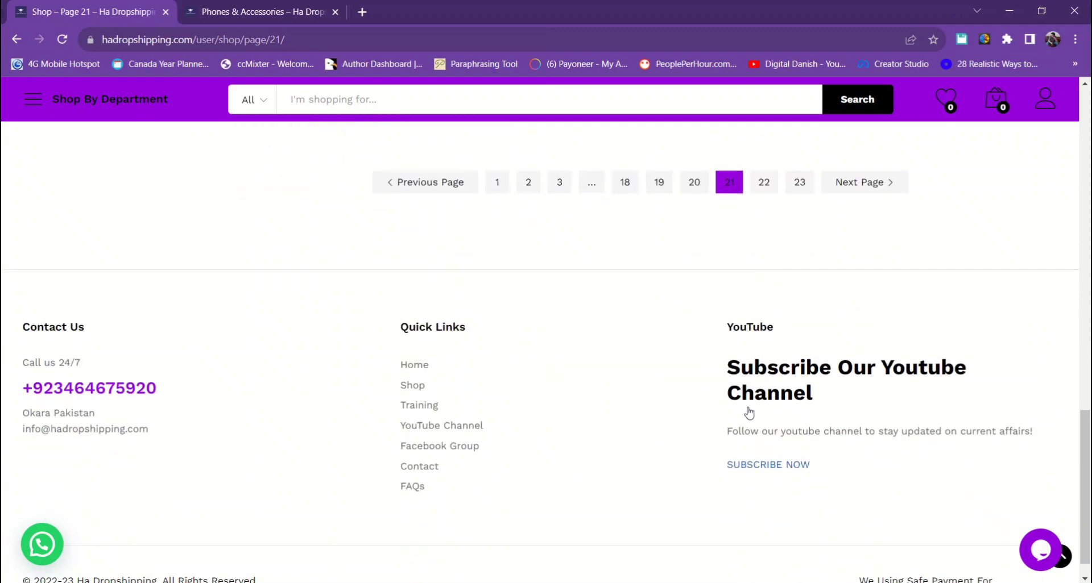
{"action": "scroll", "coordinate": [749, 413], "scroll_direction": "up", "scroll_amount": 1}
{"action": "scroll", "coordinate": [749, 413], "scroll_direction": "down", "scroll_amount": 1}
{"action": "scroll", "coordinate": [749, 413], "scroll_direction": "up", "scroll_amount": 15}
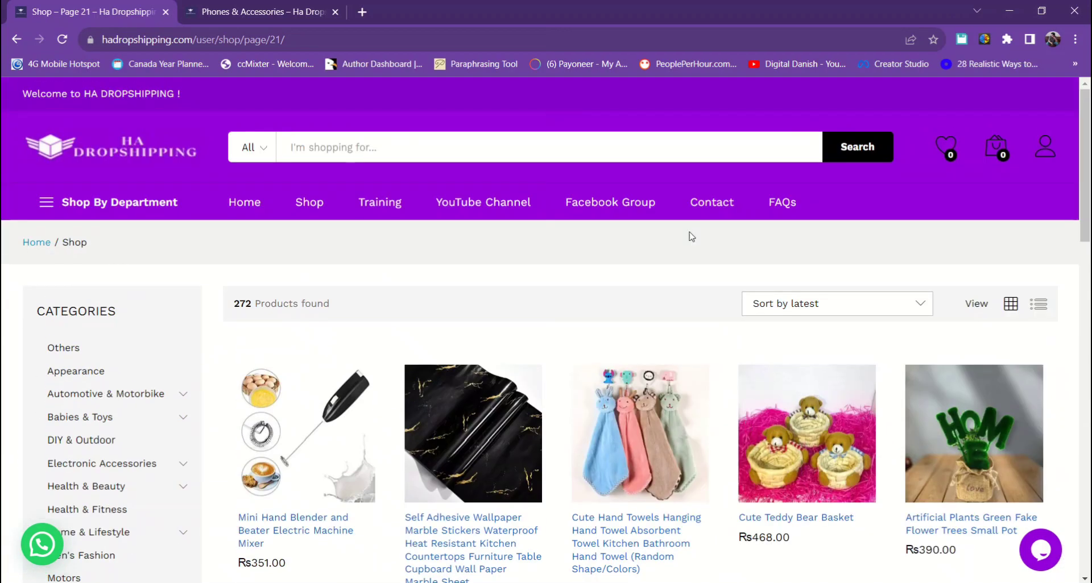
{"action": "mouse_move", "coordinate": [1049, 157]}
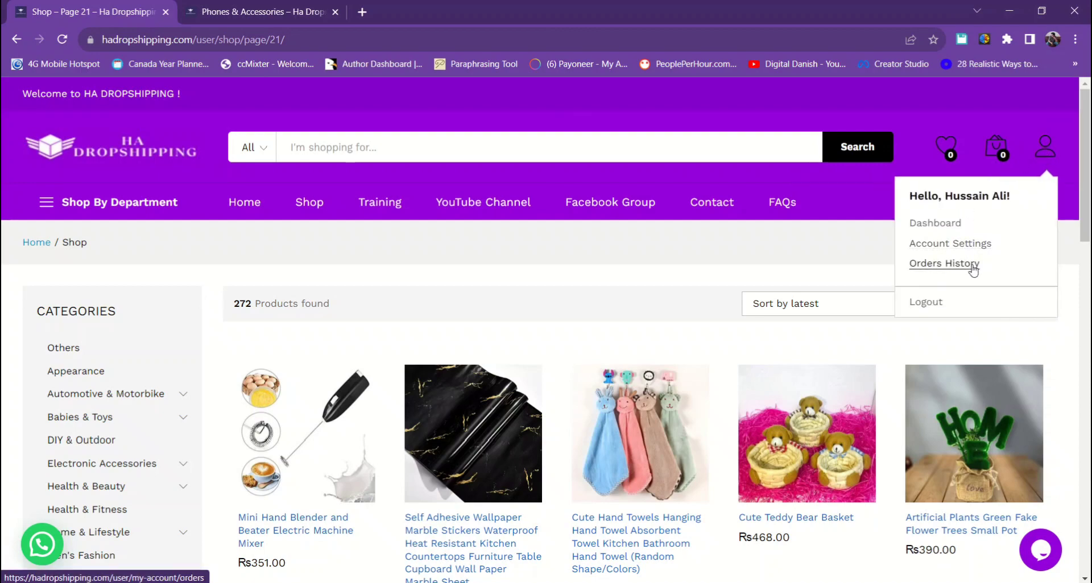
{"action": "right_click", "coordinate": [939, 227]}
- Open the account Dashboard in a new tab and close the Phones & Accessories tab
{"action": "left_click", "coordinate": [966, 233]}
{"action": "left_click", "coordinate": [852, 307]}
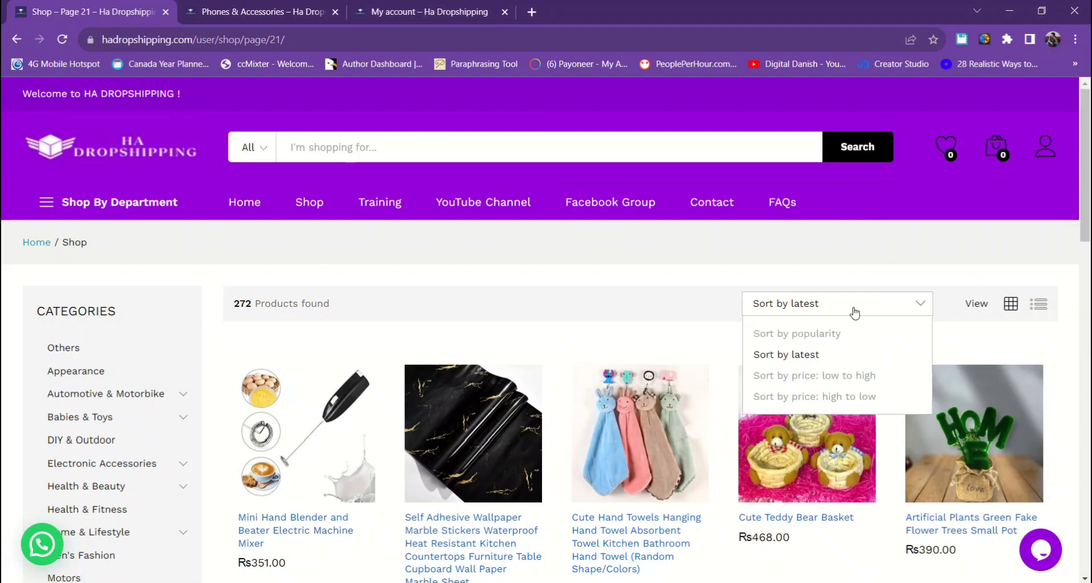
{"action": "left_click", "coordinate": [854, 313]}
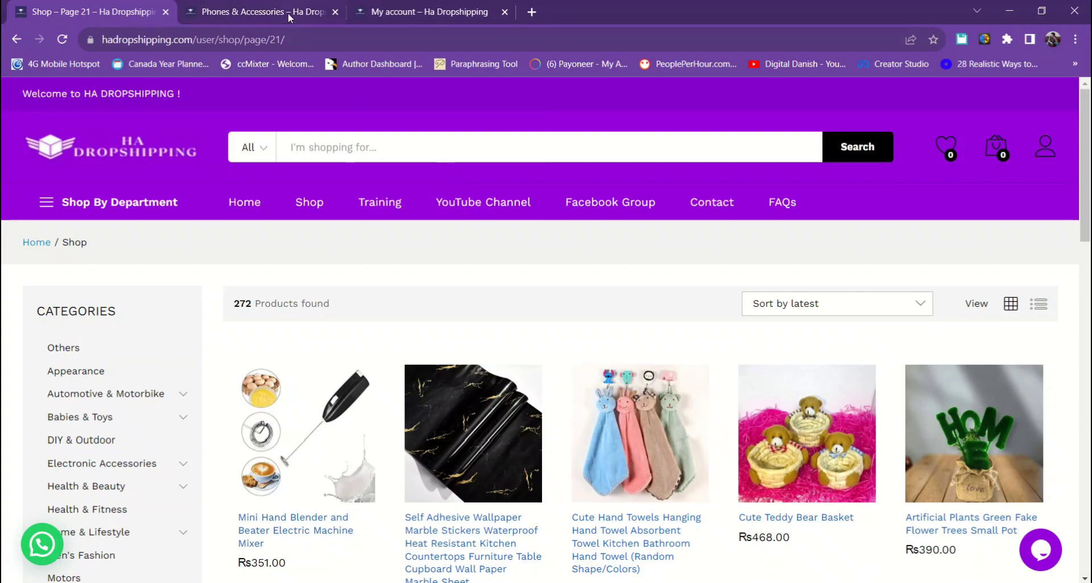
{"action": "left_click", "coordinate": [288, 13]}
{"action": "left_click", "coordinate": [335, 12]}
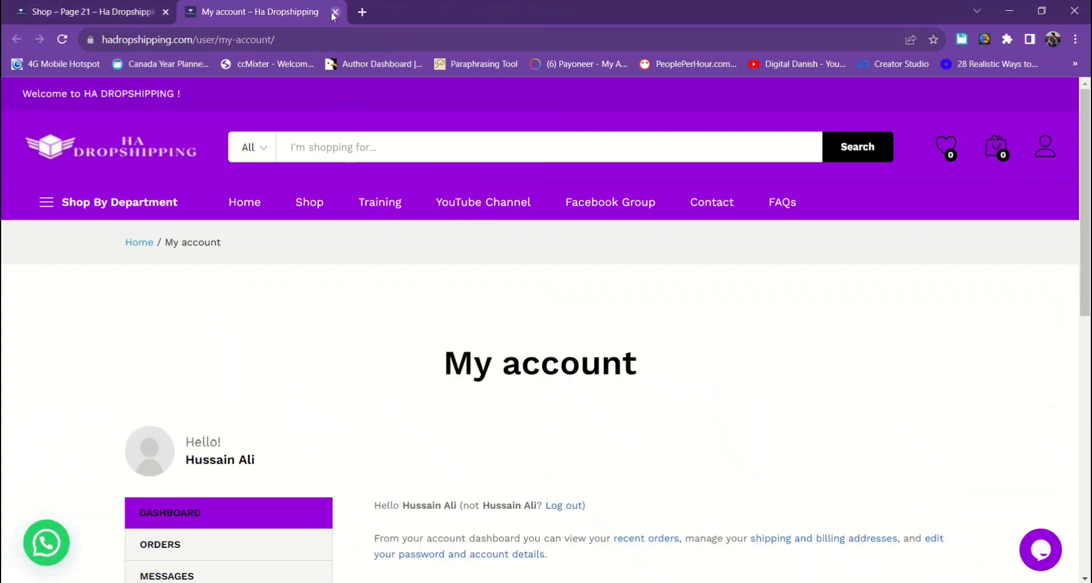
{"action": "scroll", "coordinate": [239, 279], "scroll_direction": "down", "scroll_amount": 4}
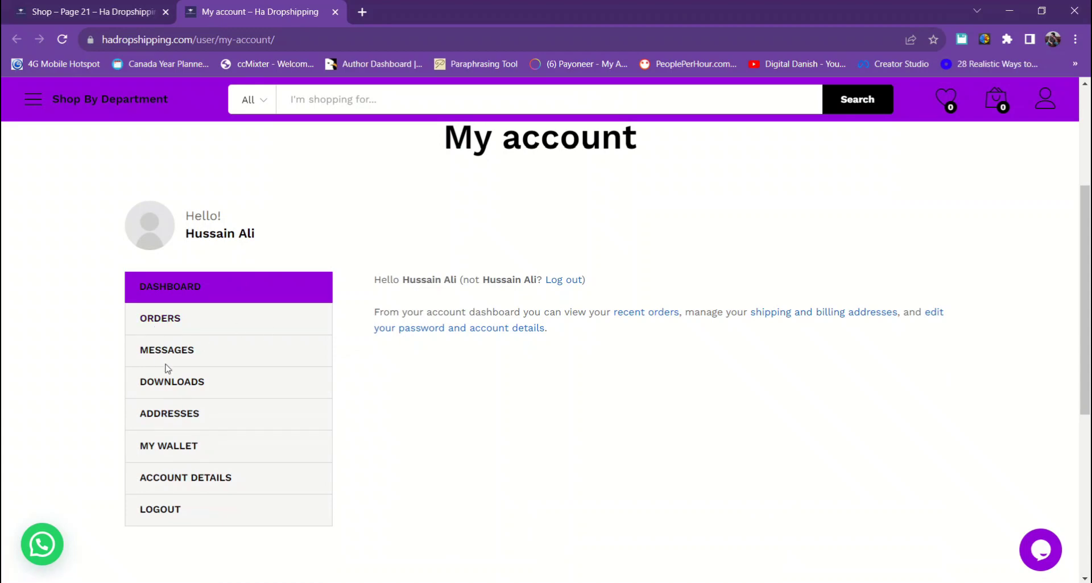
- Check My Wallet (Rs0.00), Orders (none) and Addresses (no billing address) in My account
{"action": "left_click", "coordinate": [179, 448]}
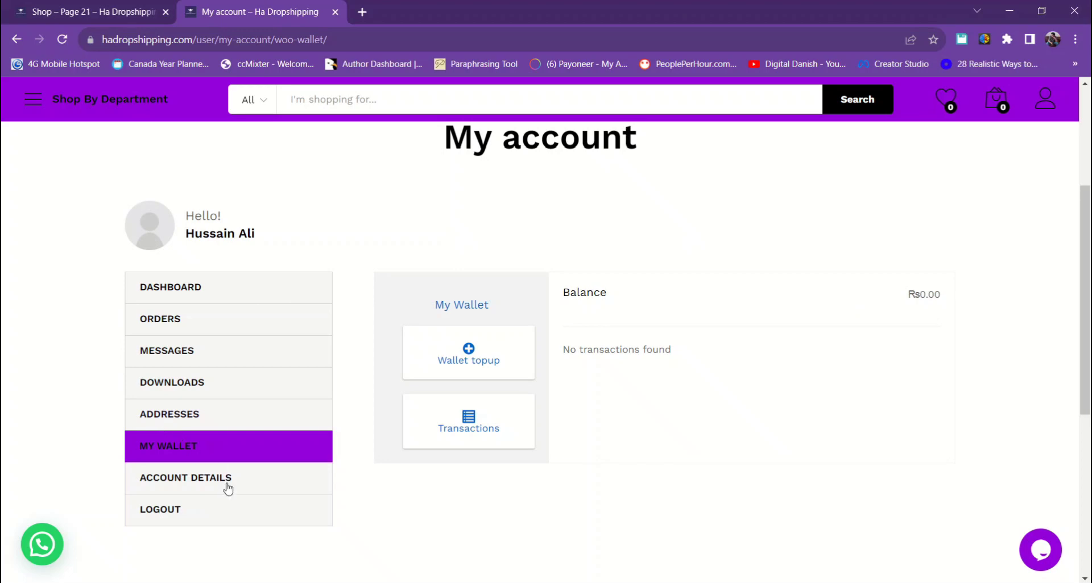
{"action": "left_click", "coordinate": [171, 323]}
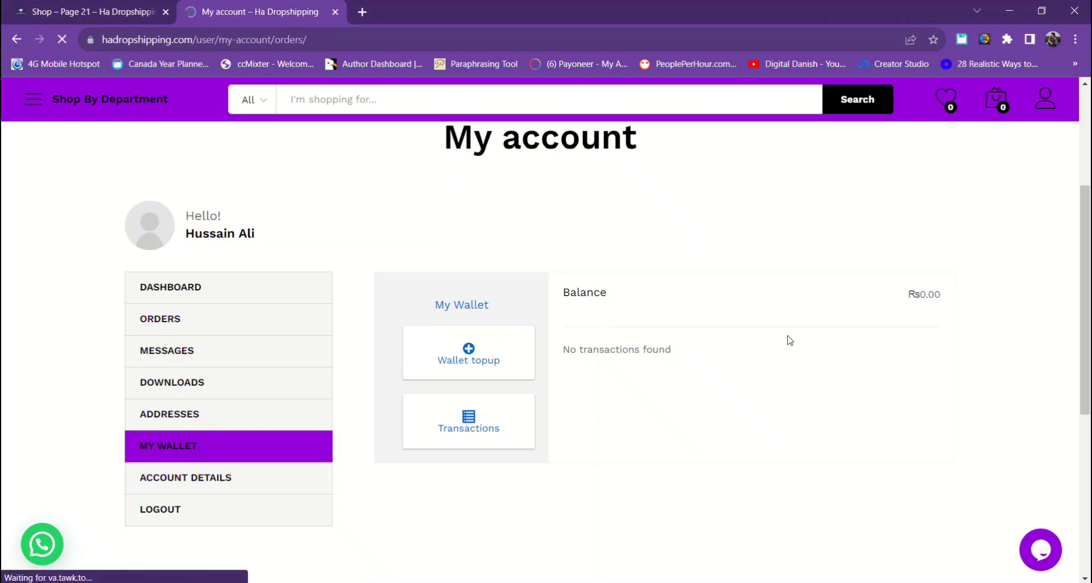
{"action": "scroll", "coordinate": [779, 381], "scroll_direction": "down", "scroll_amount": 2}
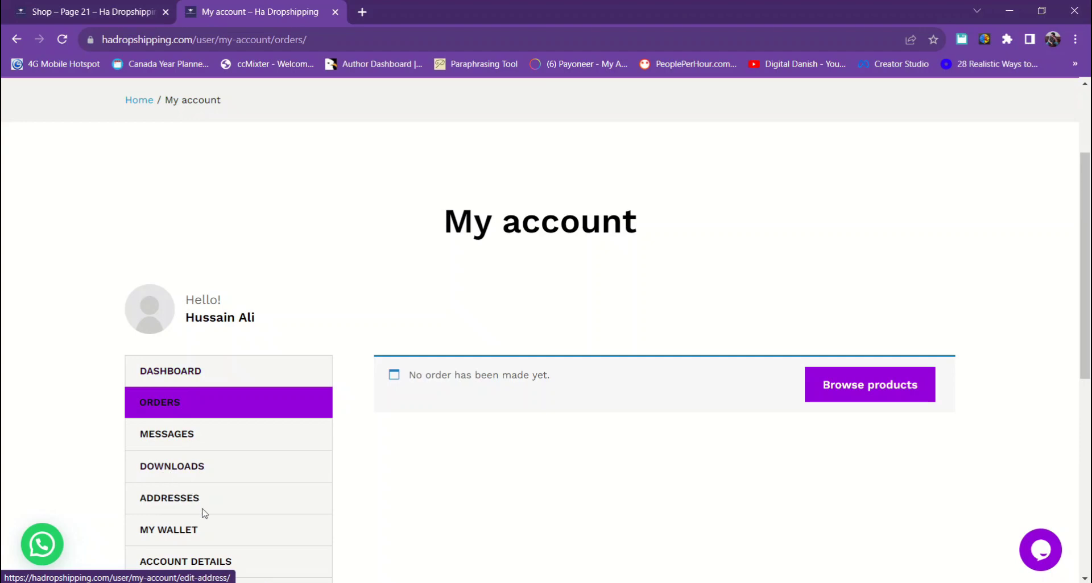
{"action": "scroll", "coordinate": [203, 509], "scroll_direction": "down", "scroll_amount": 1}
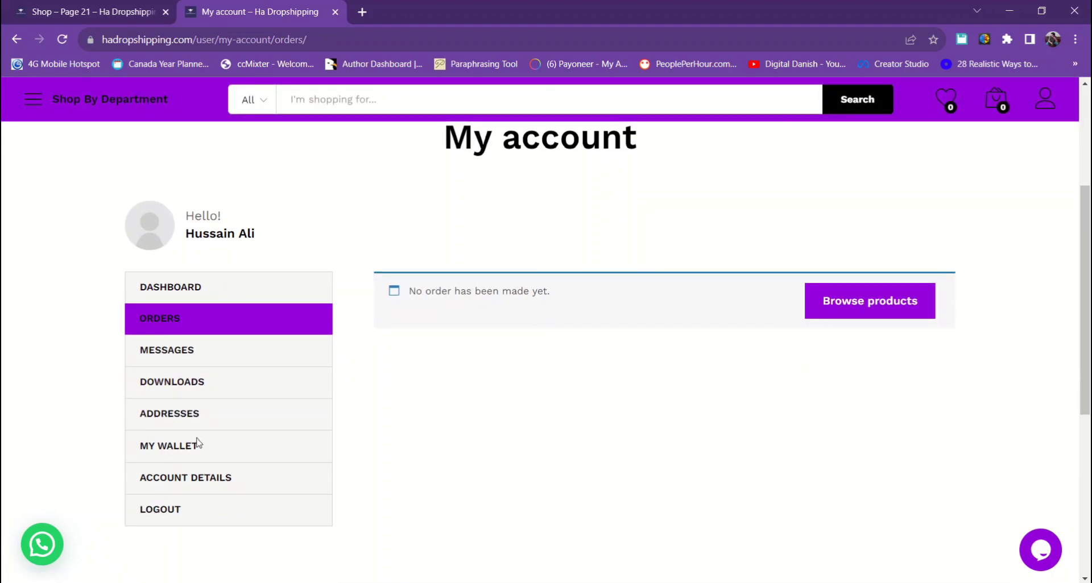
{"action": "left_click", "coordinate": [183, 420]}
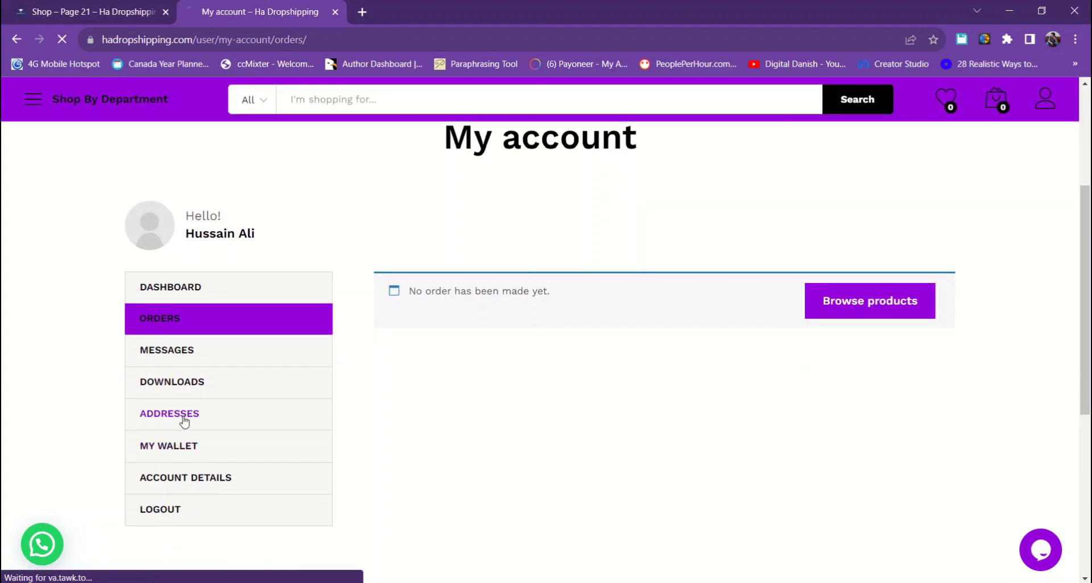
{"action": "scroll", "coordinate": [531, 414], "scroll_direction": "down", "scroll_amount": 3}
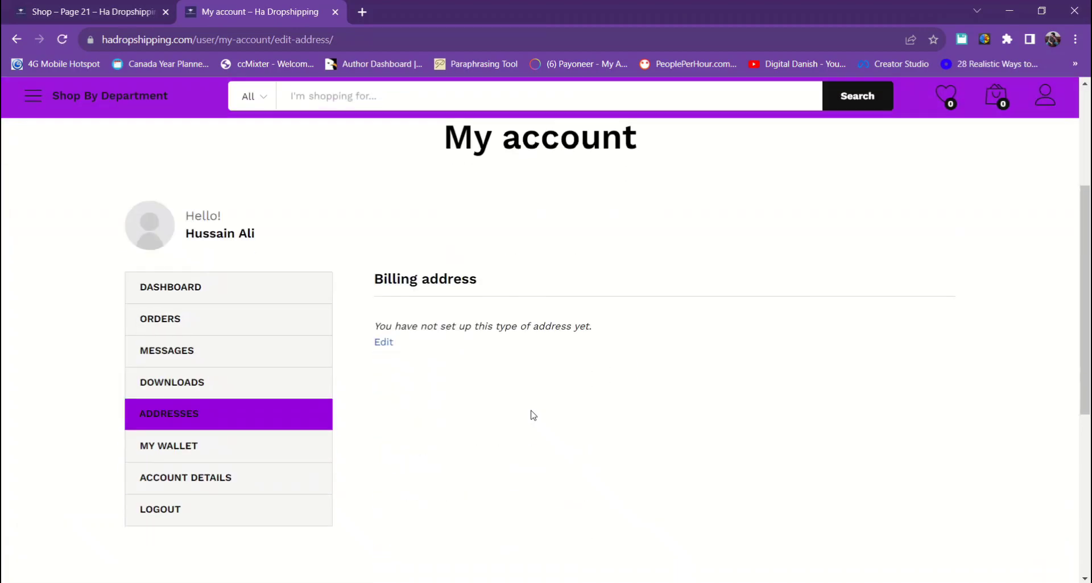
{"action": "scroll", "coordinate": [531, 414], "scroll_direction": "up", "scroll_amount": 1}
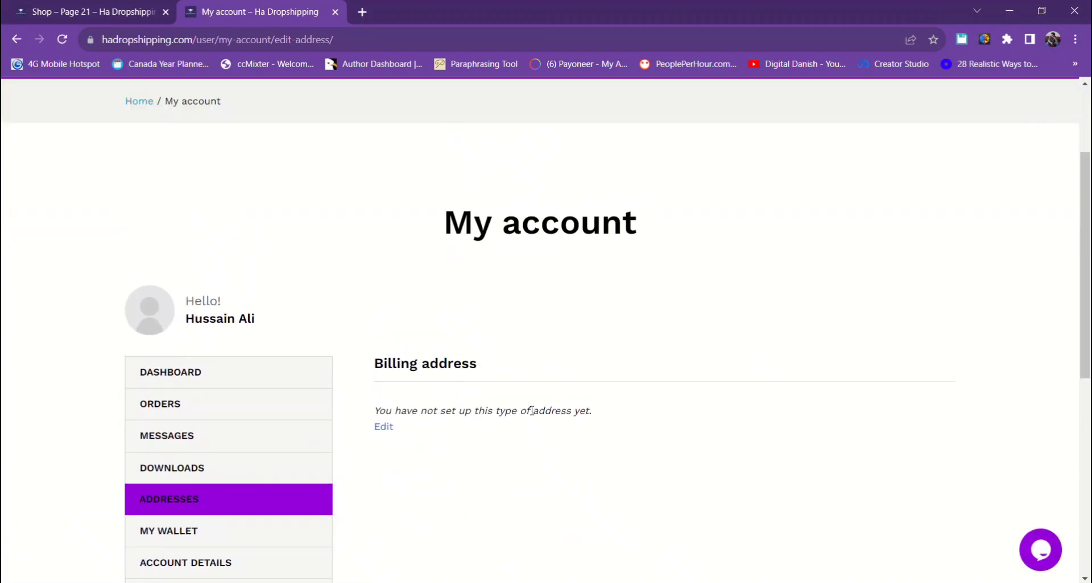
{"action": "scroll", "coordinate": [532, 412], "scroll_direction": "up", "scroll_amount": 2}
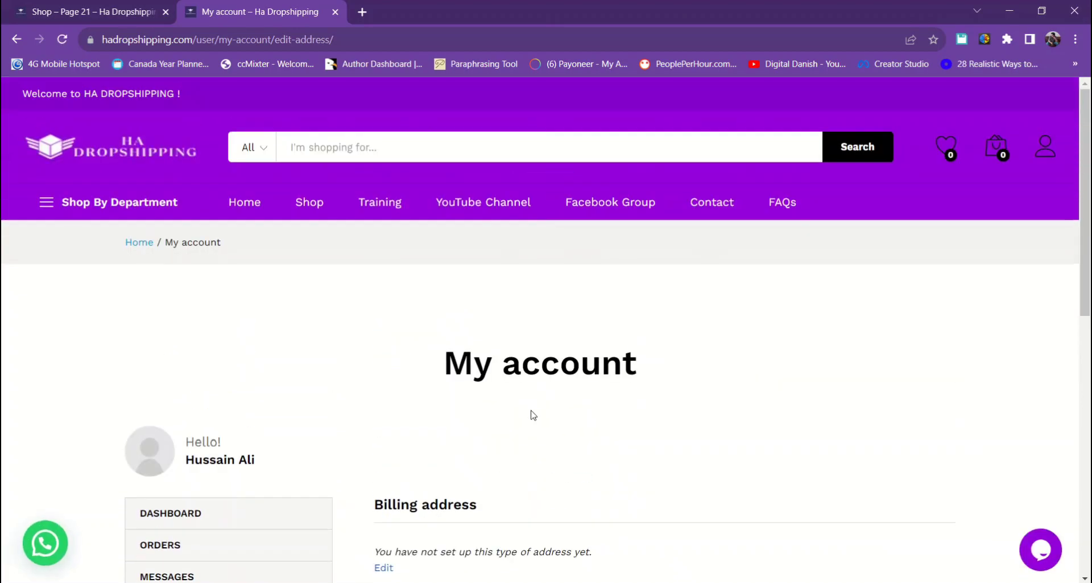
- Return to the HA Dropshipping home page via the header logo
{"action": "left_click", "coordinate": [113, 153]}
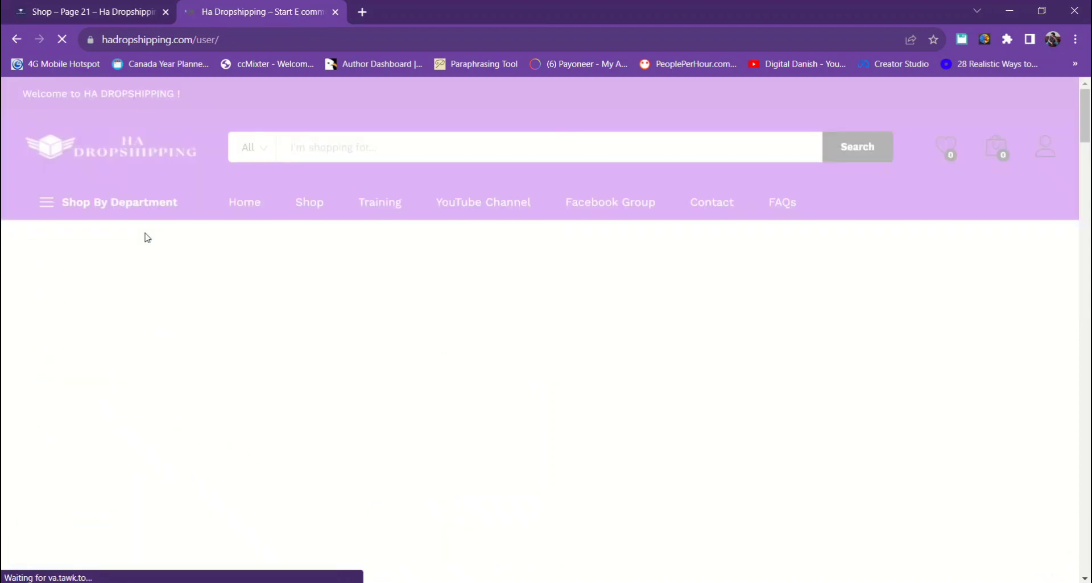